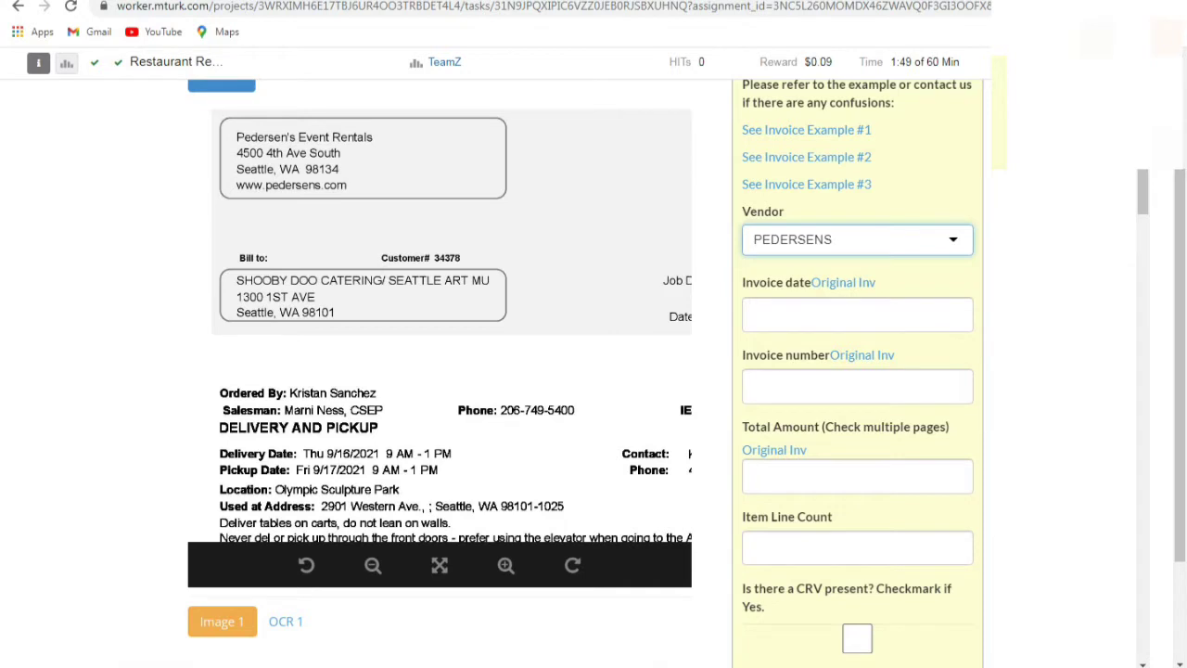
# Set the first invoice's date to 09/17/2021, matching the closed date on the scanned document.
pyautogui.moveTo(575, 352); pyautogui.dragTo(271, 329)
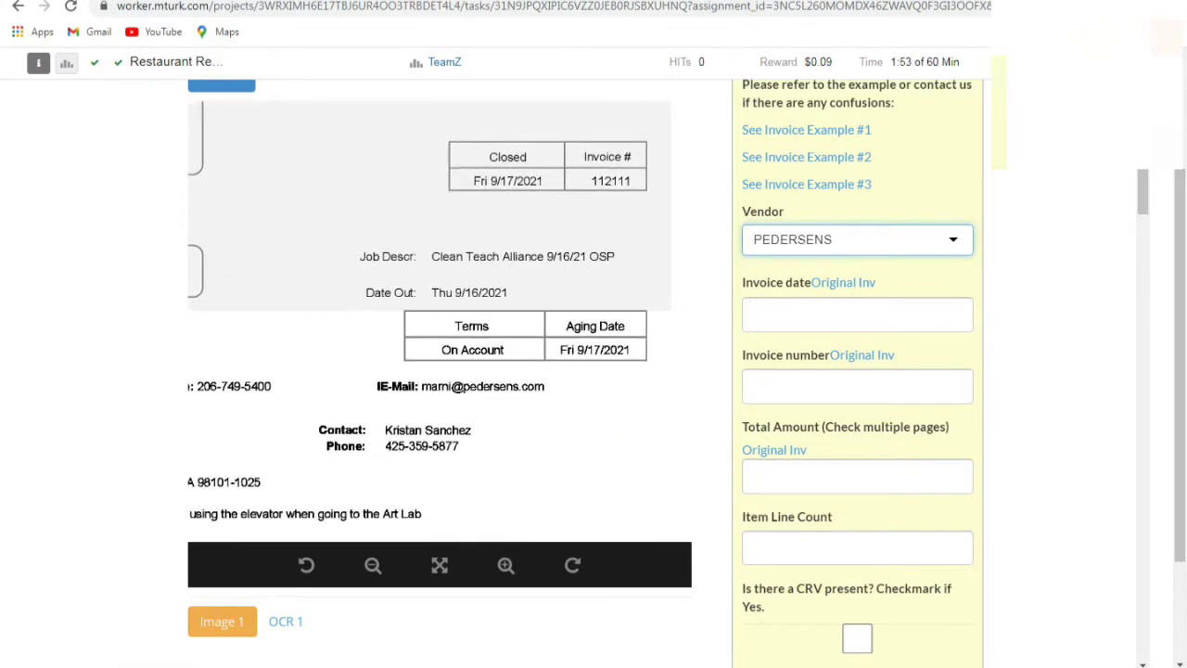
pyautogui.moveTo(272, 329); pyautogui.dragTo(279, 321)
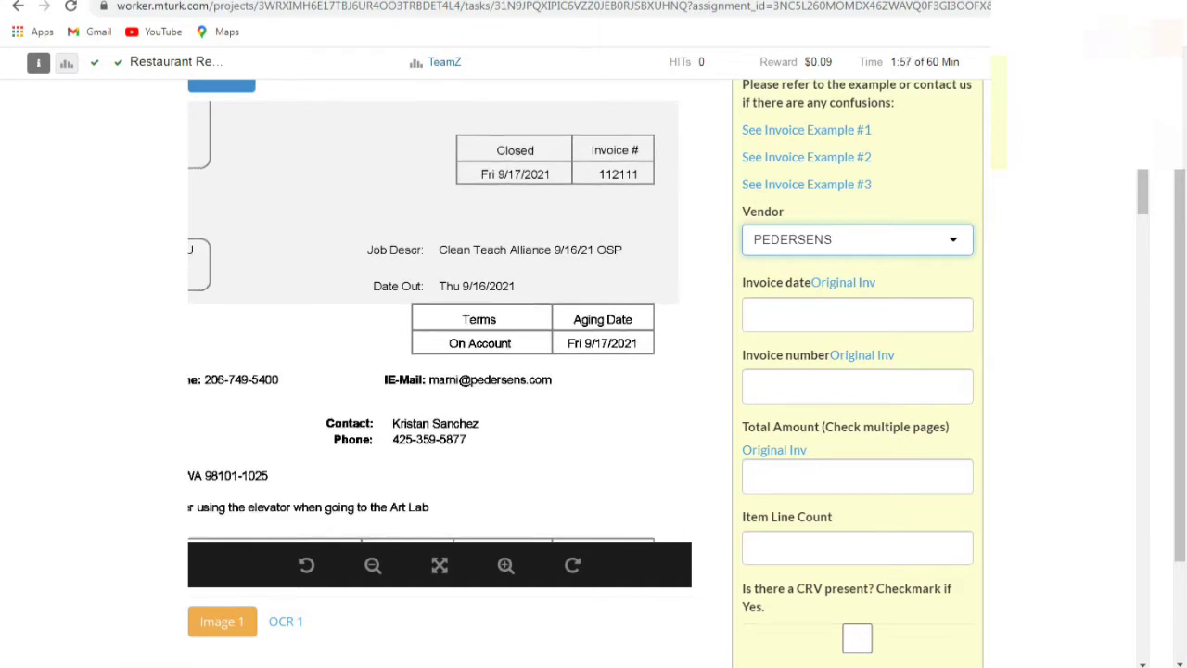
pyautogui.moveTo(279, 322); pyautogui.dragTo(268, 364)
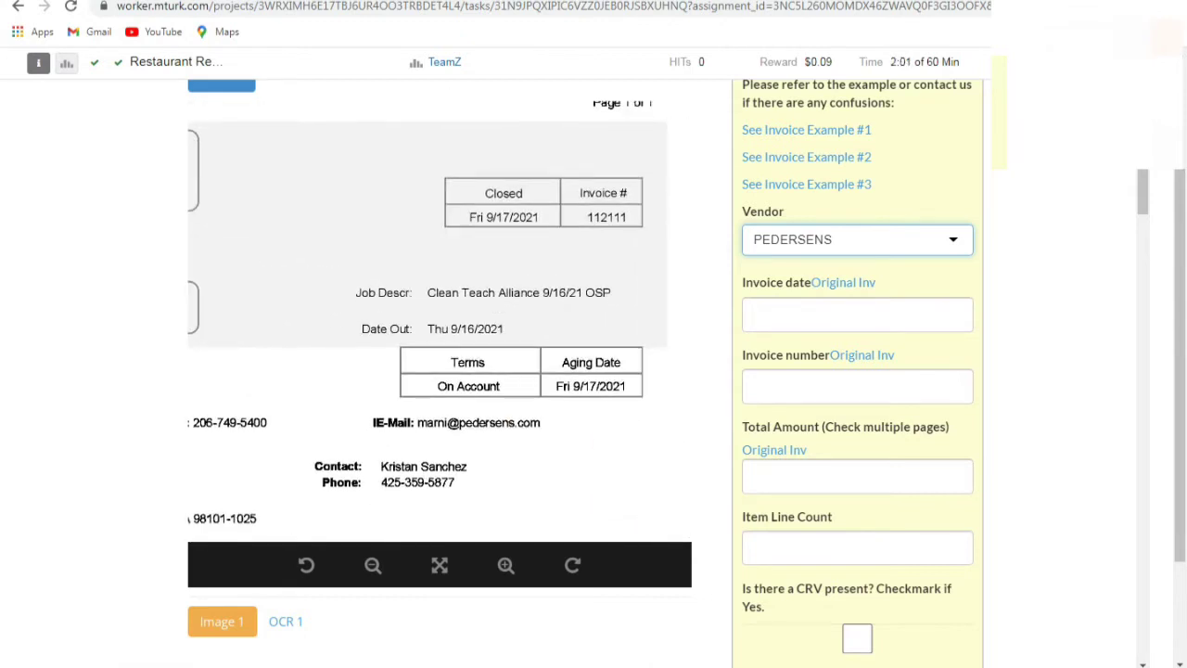
pyautogui.click(857, 315)
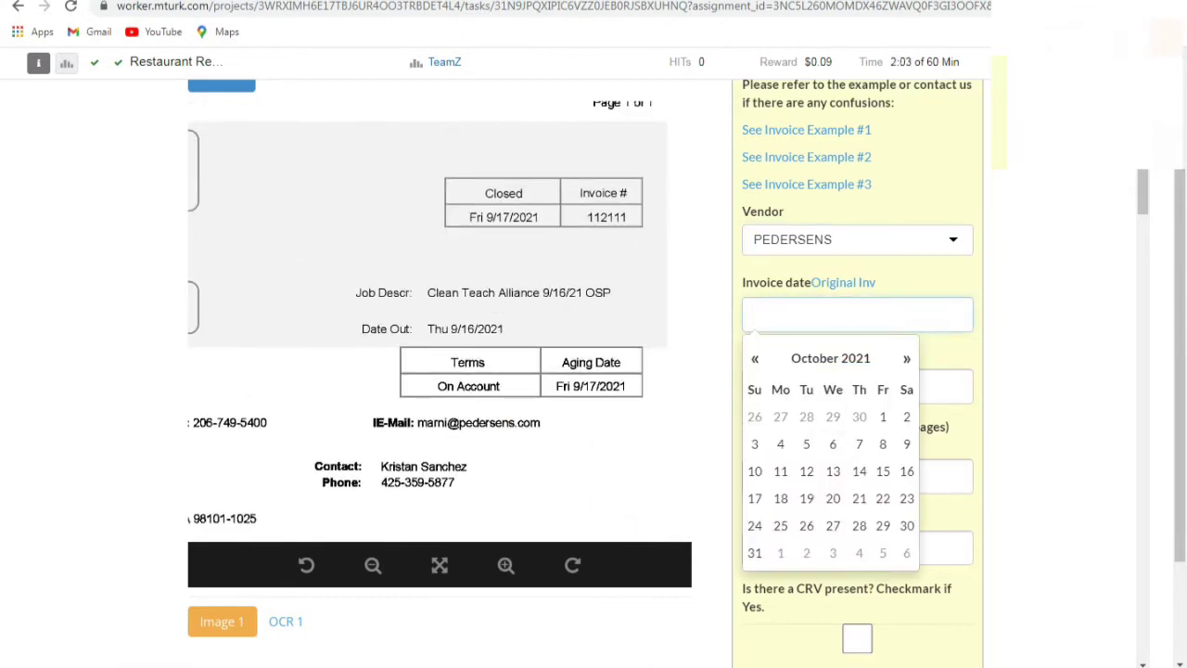
pyautogui.click(755, 359)
pyautogui.click(907, 471)
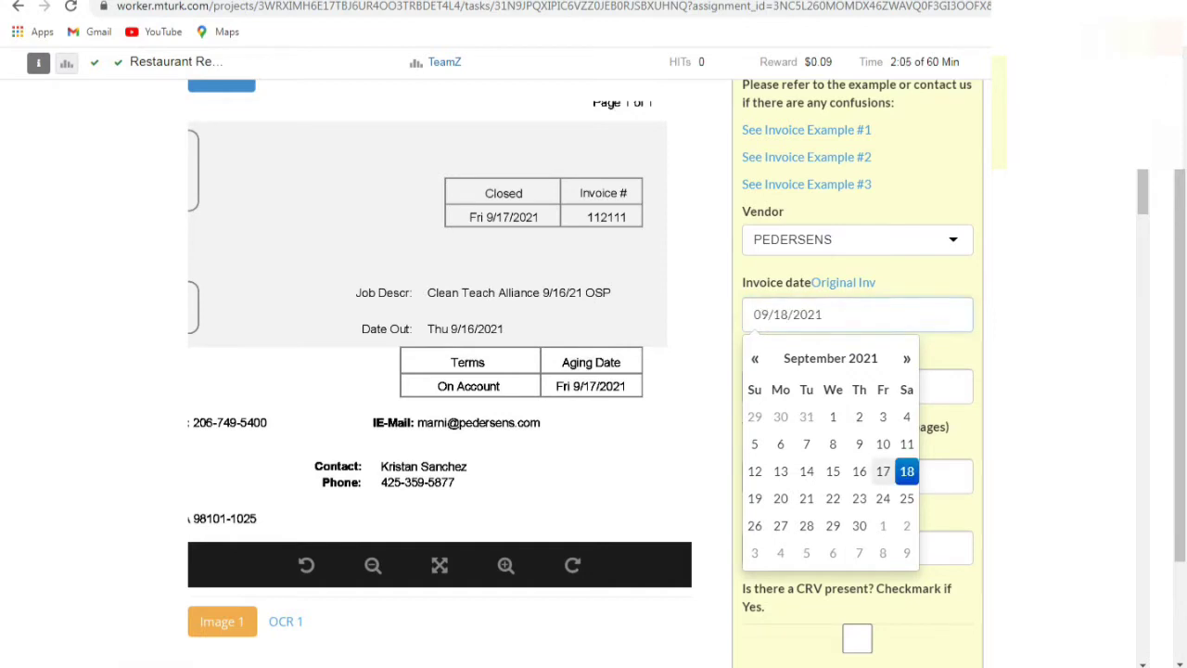
pyautogui.click(883, 472)
pyautogui.click(950, 437)
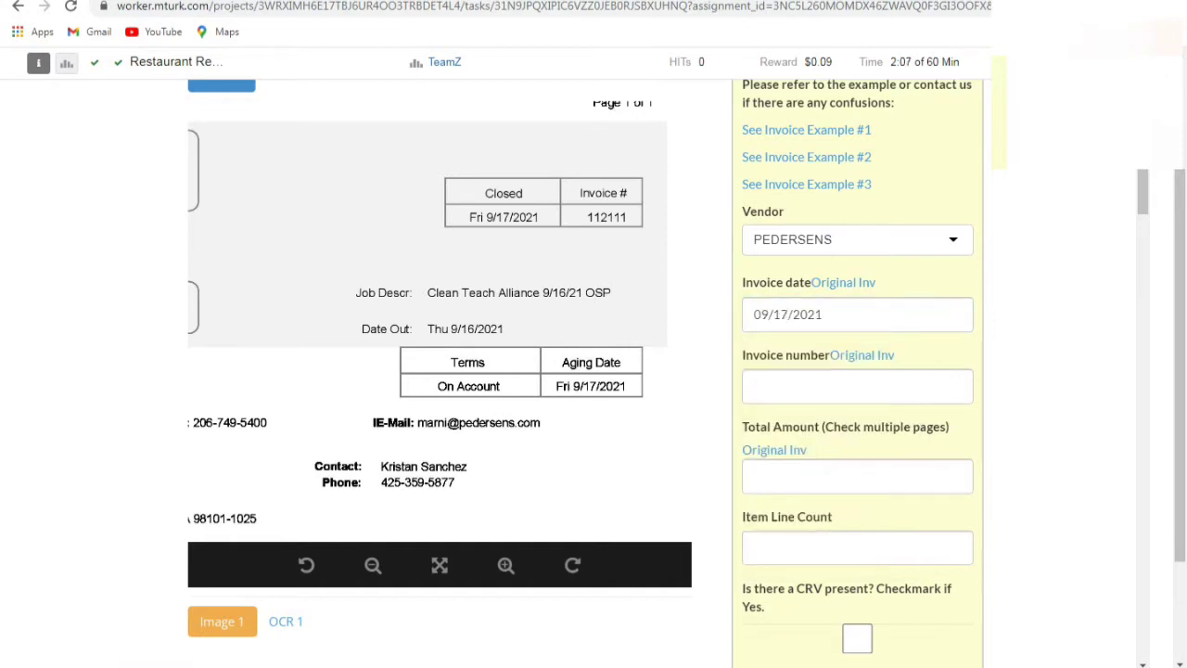
# Enter the first invoice's number from the scan and set its total amount to the total due, 418.96.
pyautogui.click(857, 386)
pyautogui.write('112')
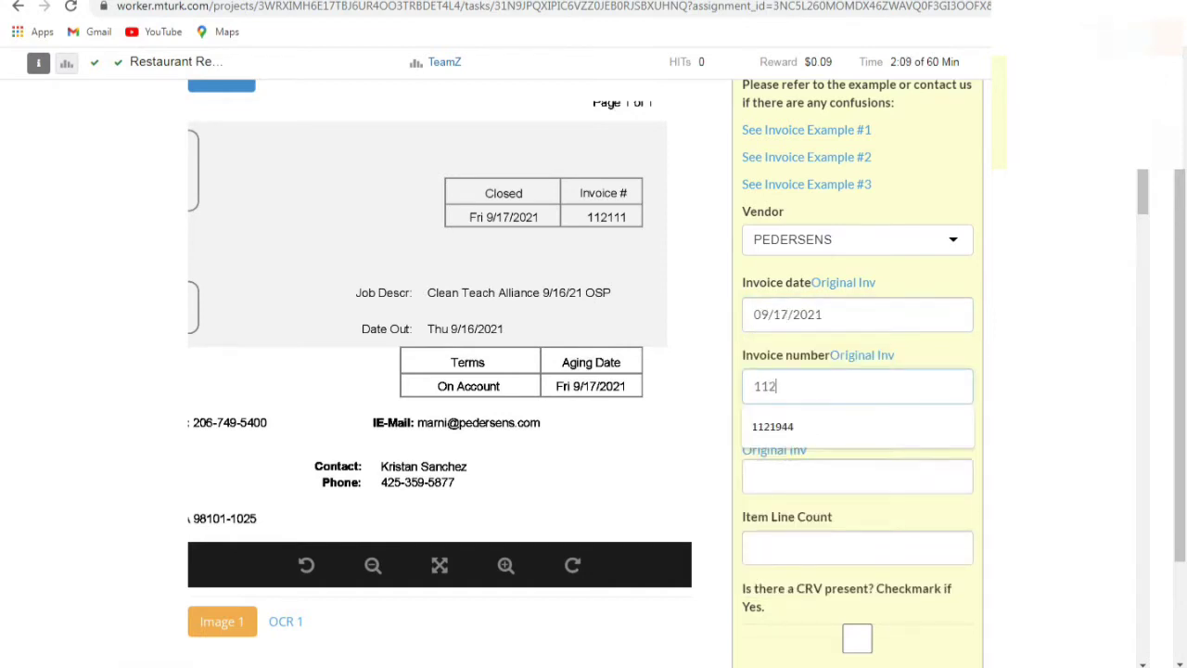
pyautogui.write('111')
pyautogui.scroll(-5, 428, 321)
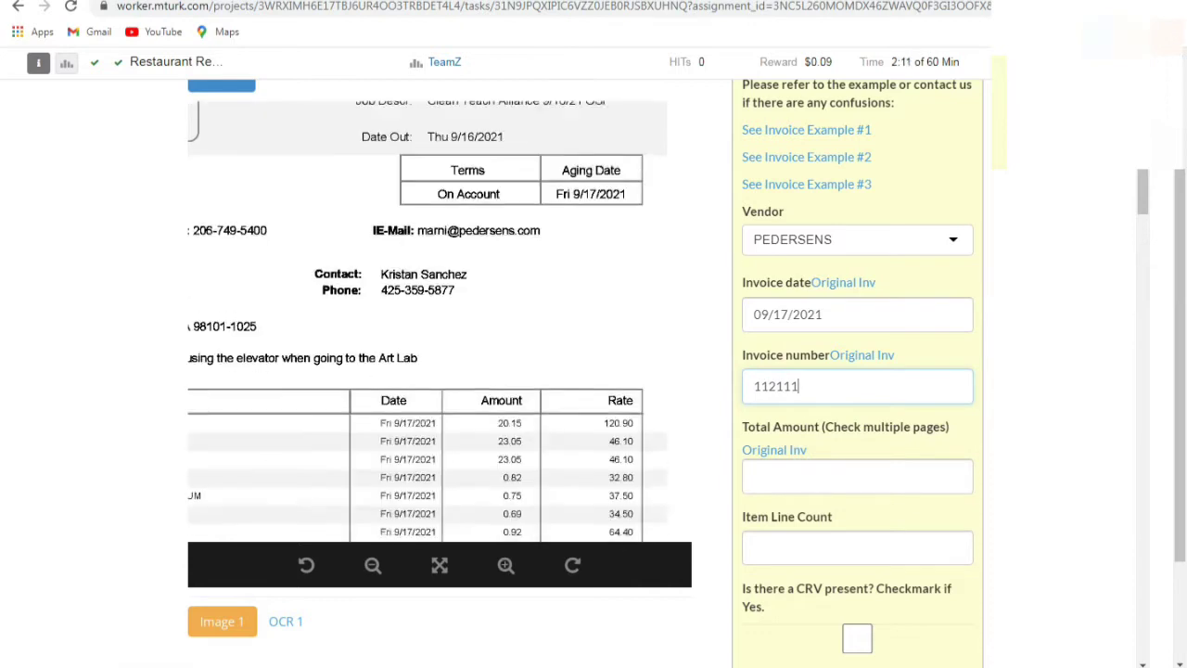
pyautogui.scroll(-2, 427, 321)
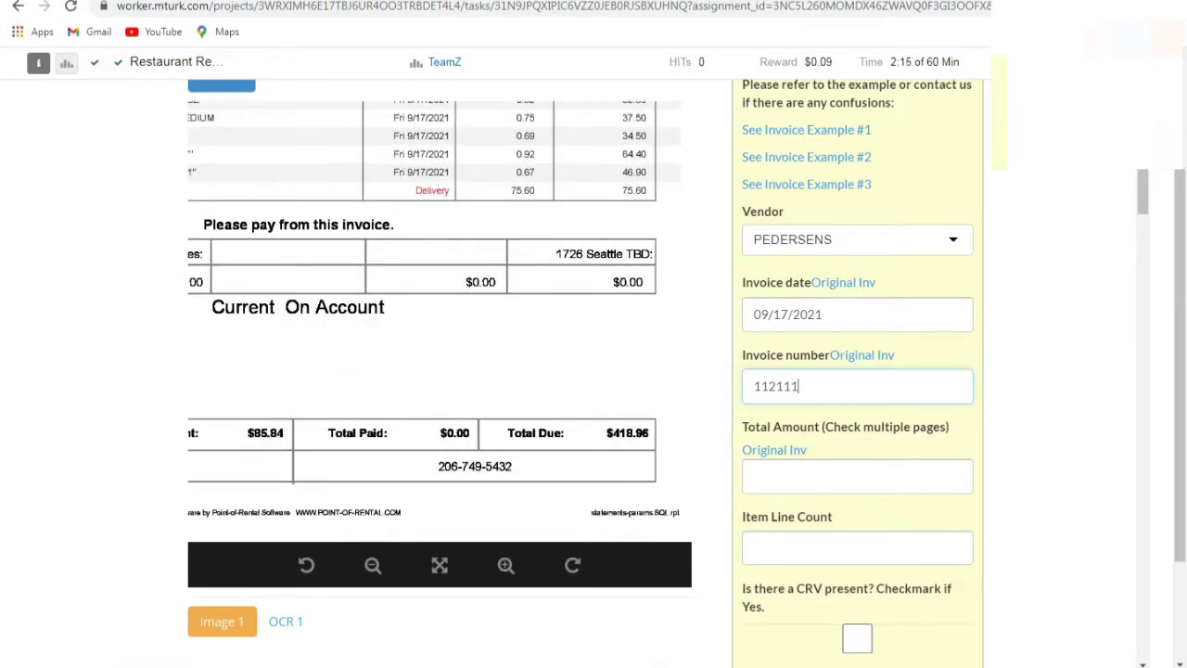
pyautogui.click(857, 477)
pyautogui.write('418.96')
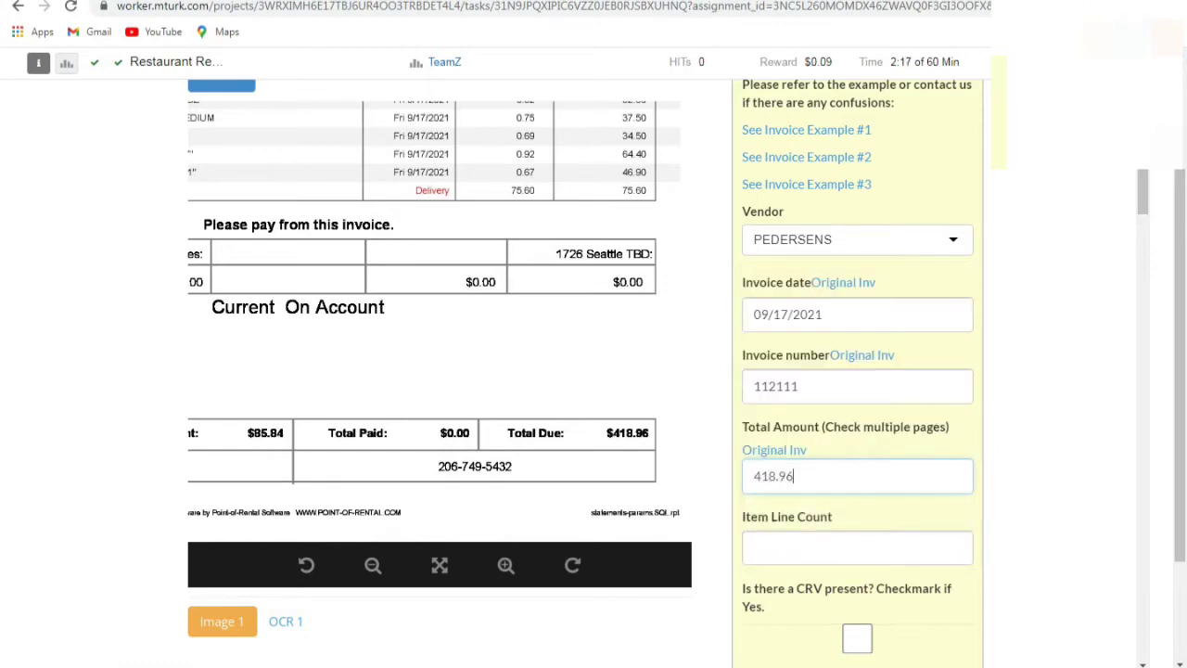
# Count the item lines in the first invoice's table, excluding the delivery line, and set the item line count to 8.
pyautogui.scroll(2, 428, 321)
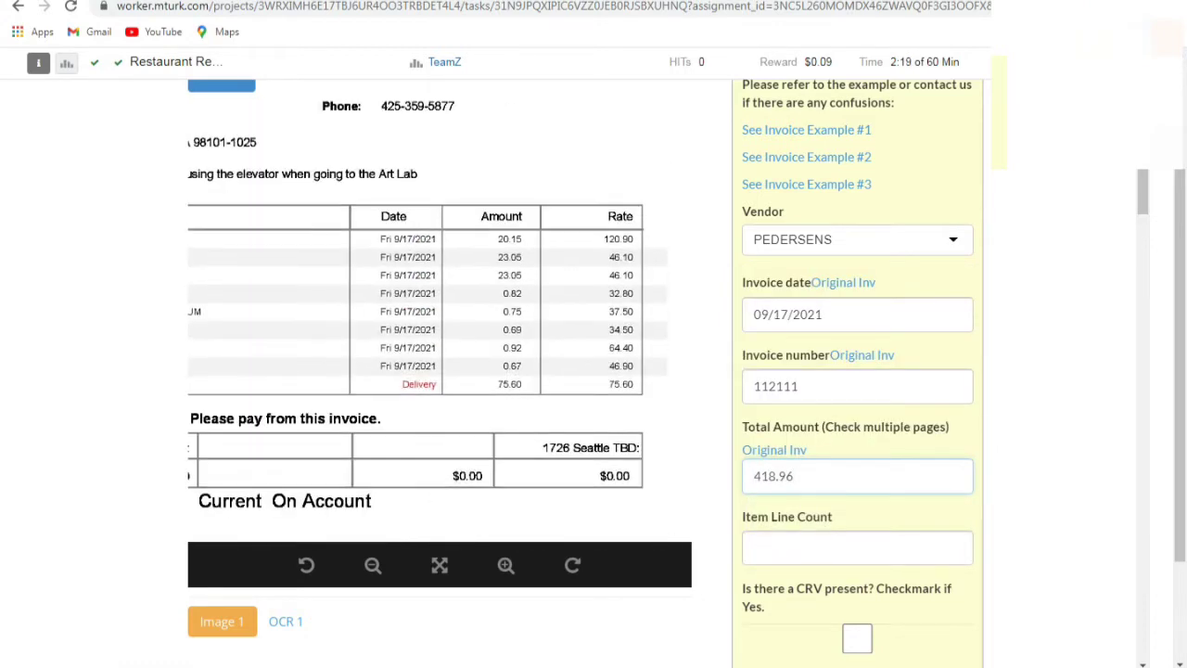
pyautogui.moveTo(287, 321); pyautogui.dragTo(594, 316)
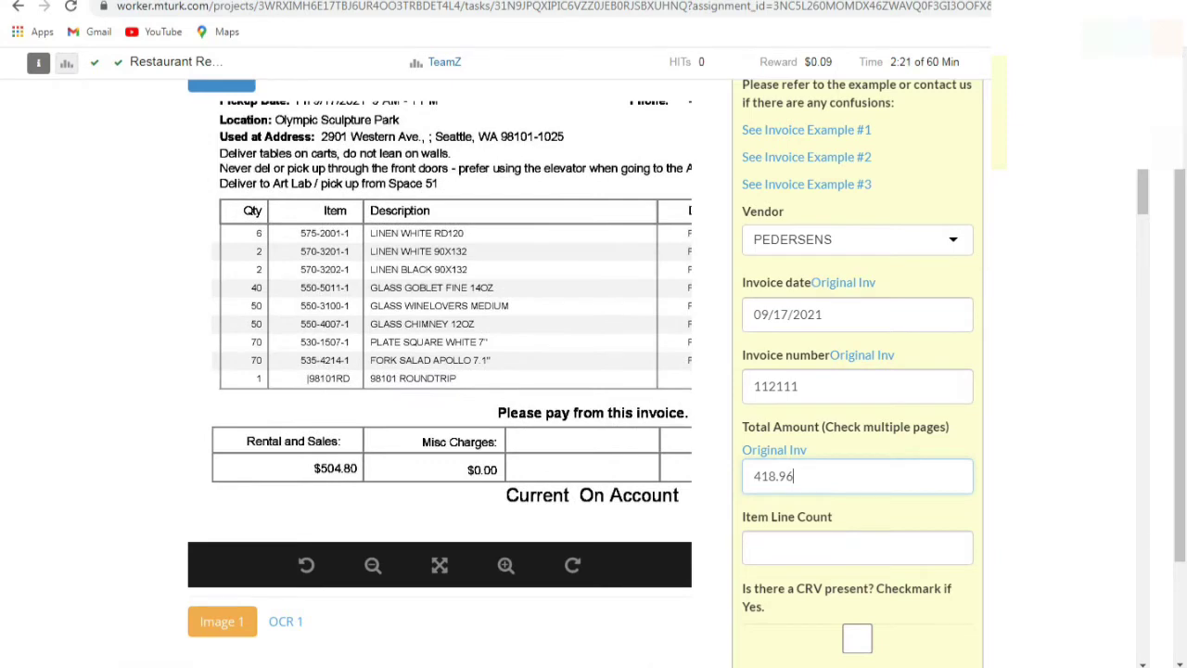
pyautogui.moveTo(827, 315); pyautogui.dragTo(750, 315)
pyautogui.click(718, 317)
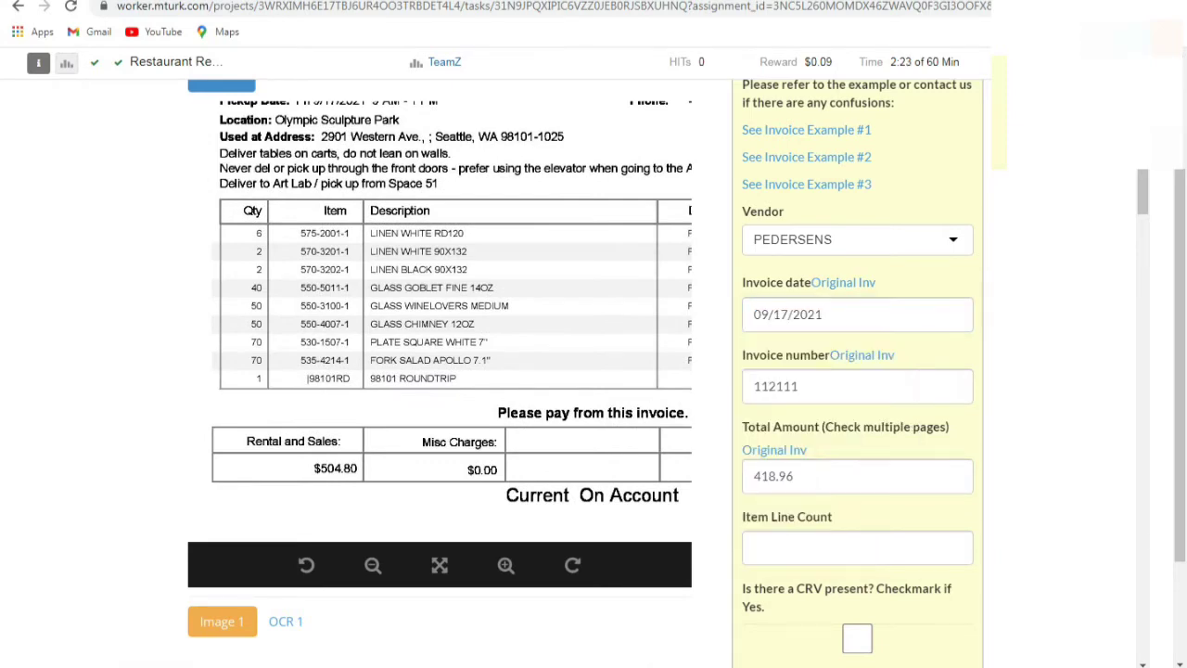
pyautogui.hscroll(3, 440, 297)
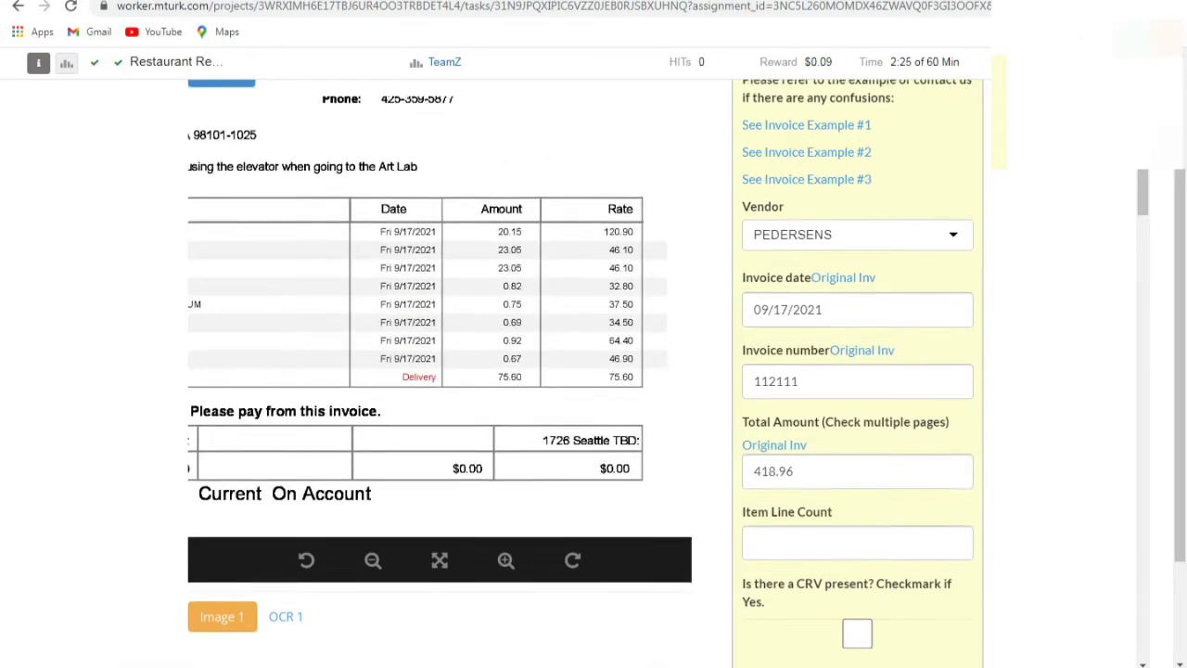
pyautogui.scroll(-2, 594, 371)
pyautogui.hscroll(-1, 440, 204)
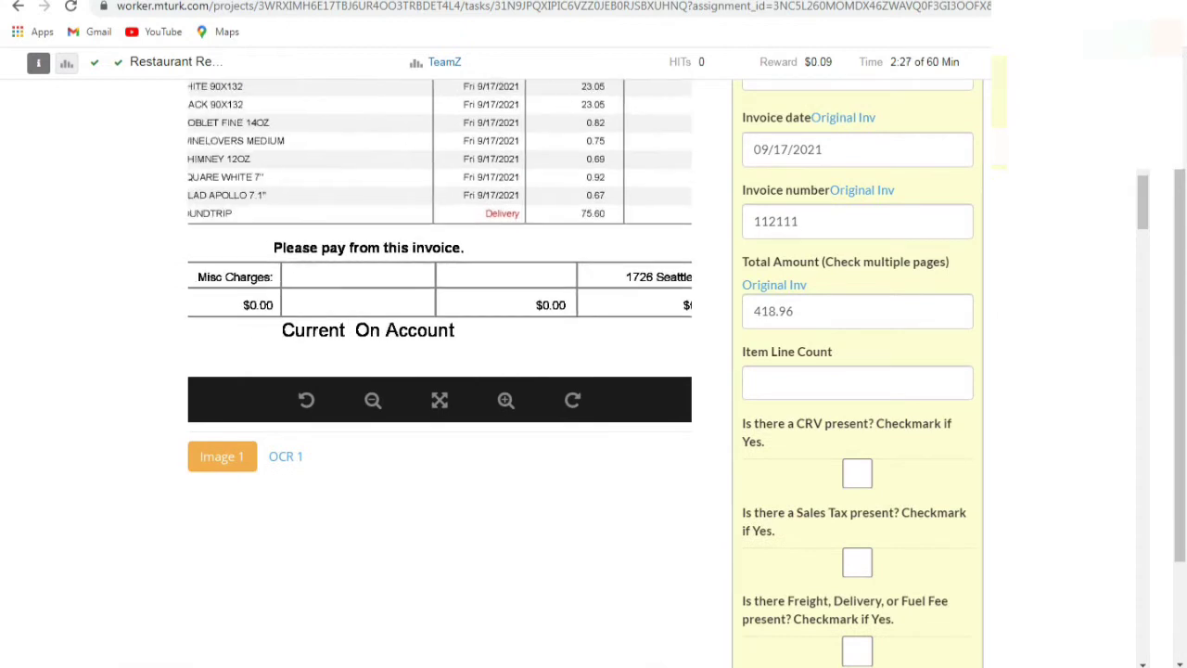
pyautogui.hscroll(1, 439, 204)
pyautogui.scroll(-2, 594, 371)
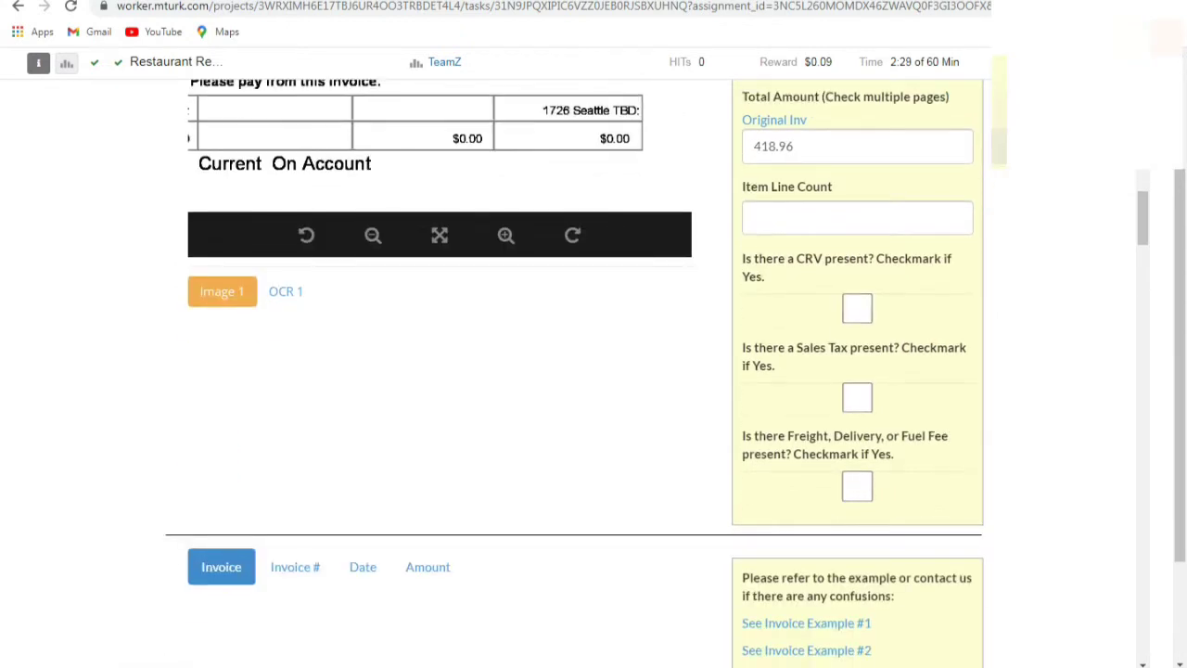
pyautogui.scroll(2, 594, 371)
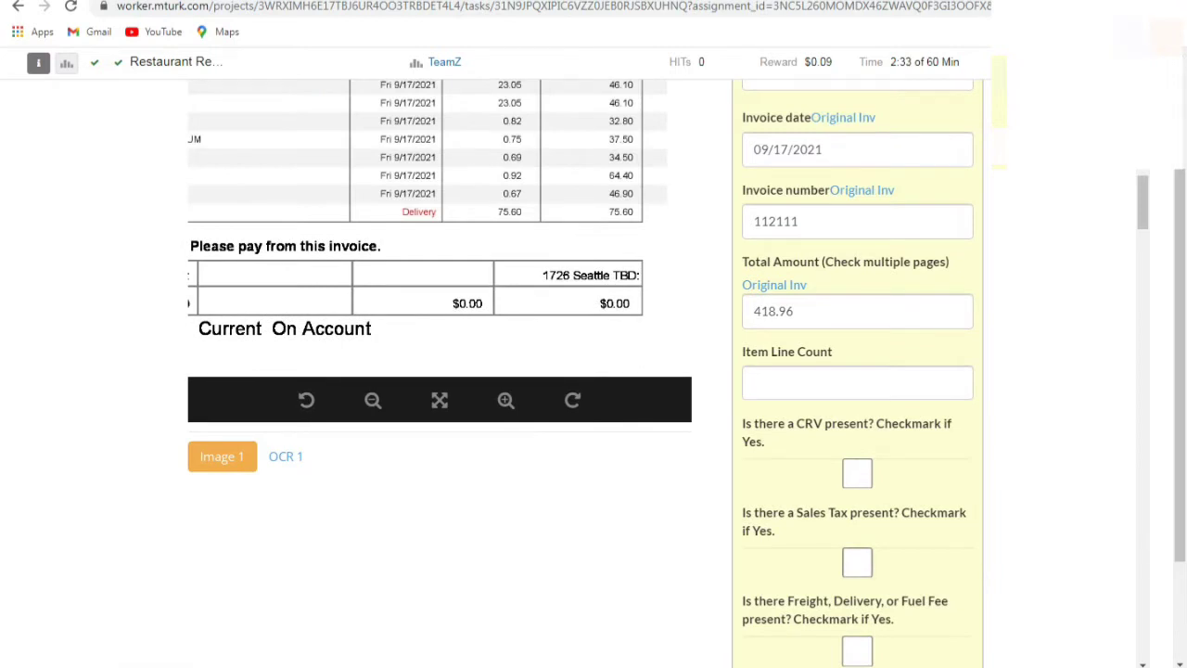
pyautogui.scroll(1, 428, 228)
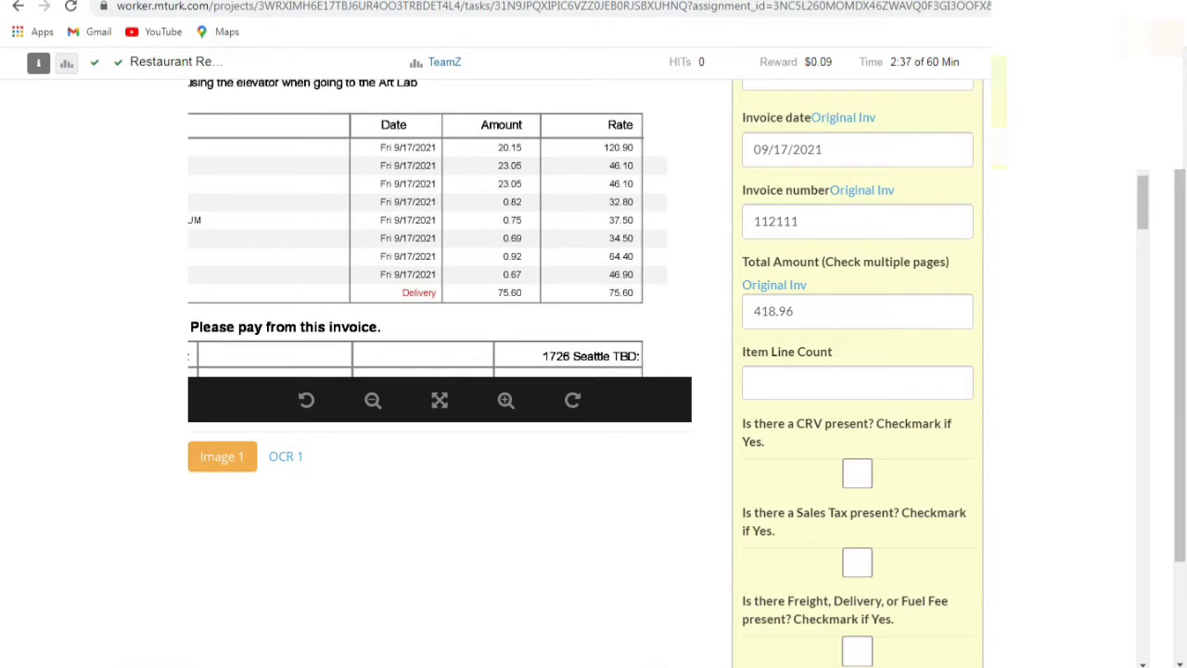
pyautogui.click(857, 382)
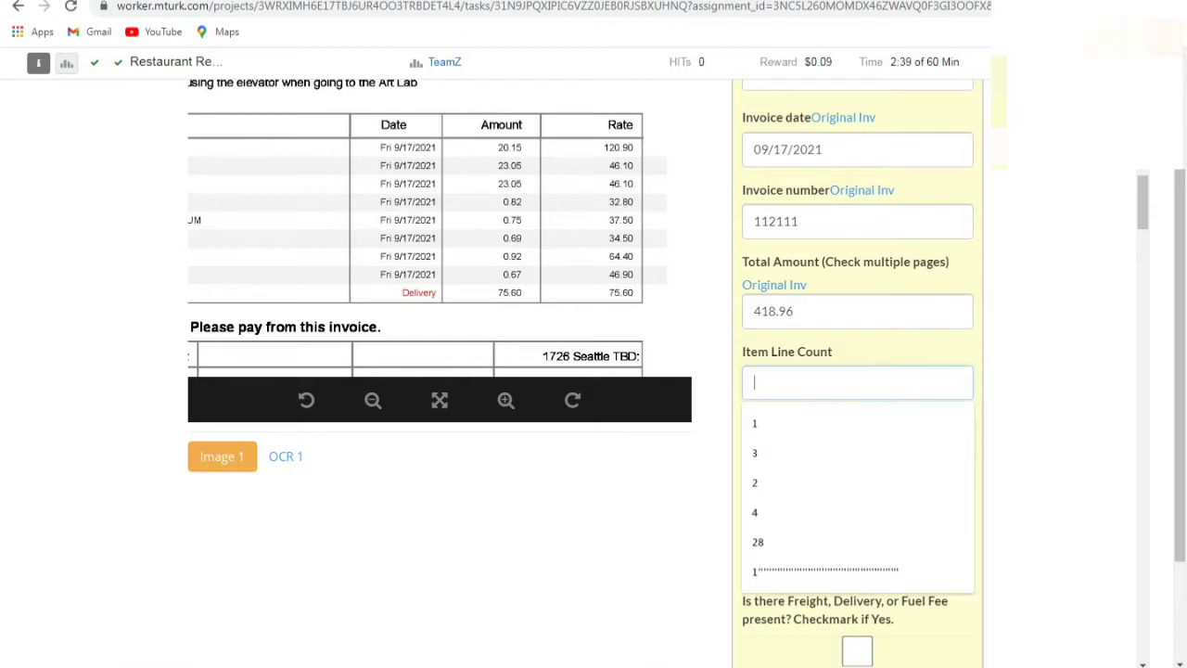
pyautogui.write('8')
# Mark that a freight, delivery, or fuel fee is present on the first invoice.
pyautogui.scroll(-1, 857, 382)
pyautogui.scroll(-2, 857, 390)
pyautogui.click(857, 404)
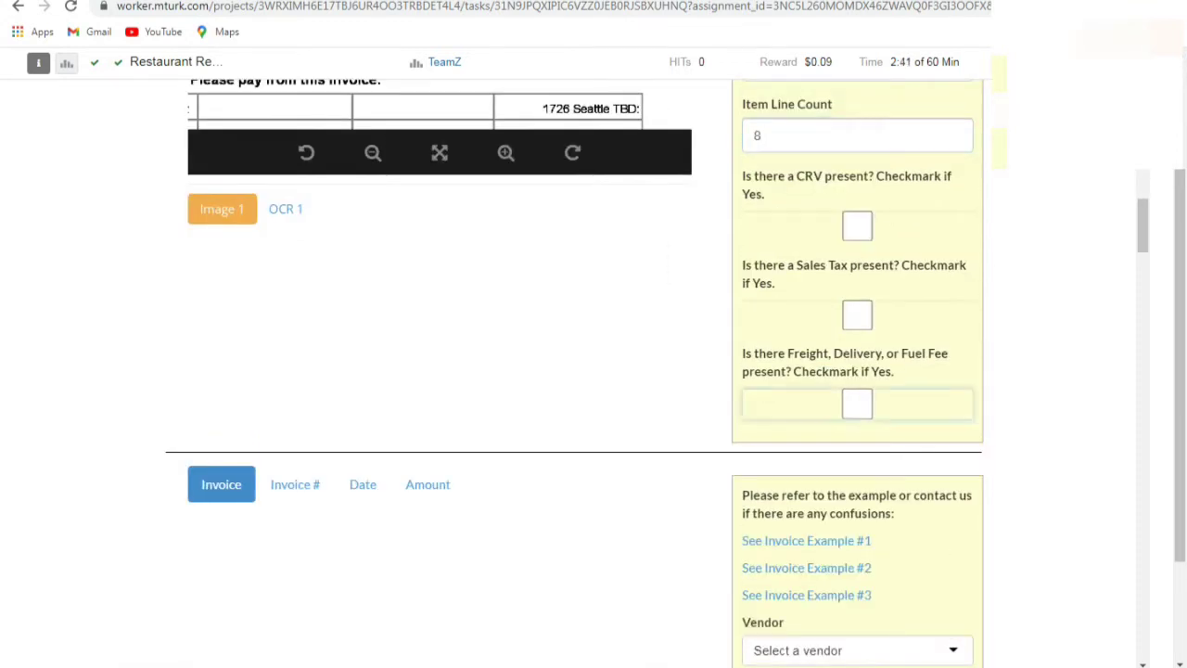
pyautogui.scroll(-5, 857, 404)
pyautogui.scroll(5, 594, 371)
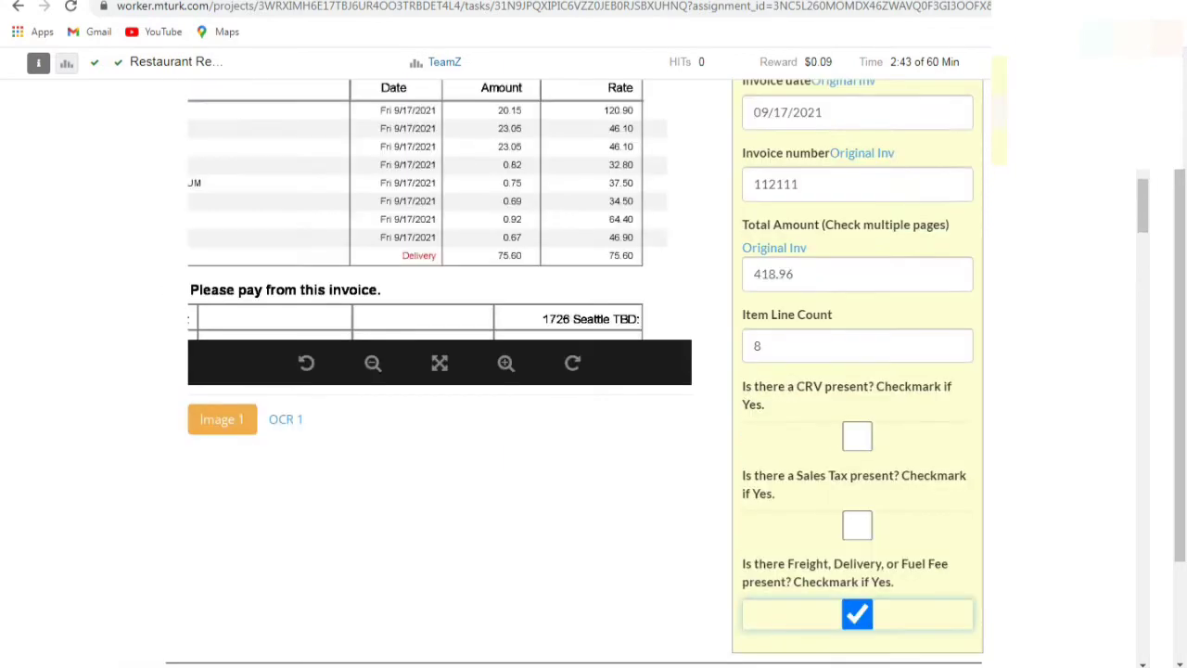
# Check the issuer on the second invoice's scan and set that invoice's vendor to PEDERSENS.
pyautogui.scroll(-8, 584, 371)
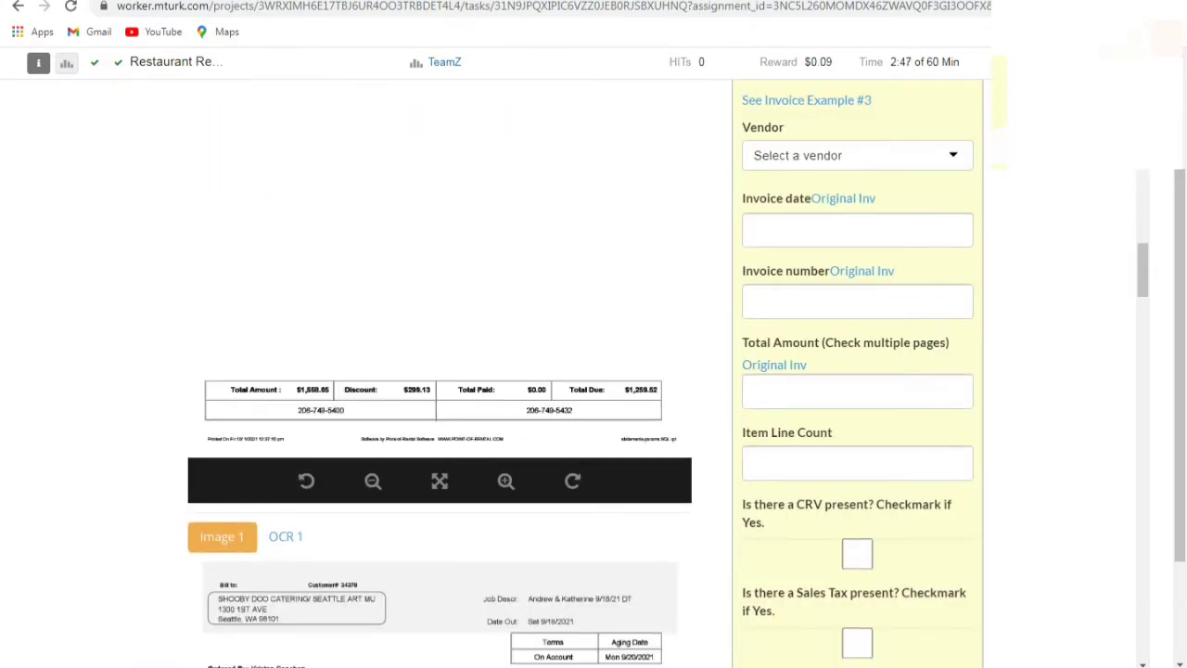
pyautogui.scroll(-3, 594, 371)
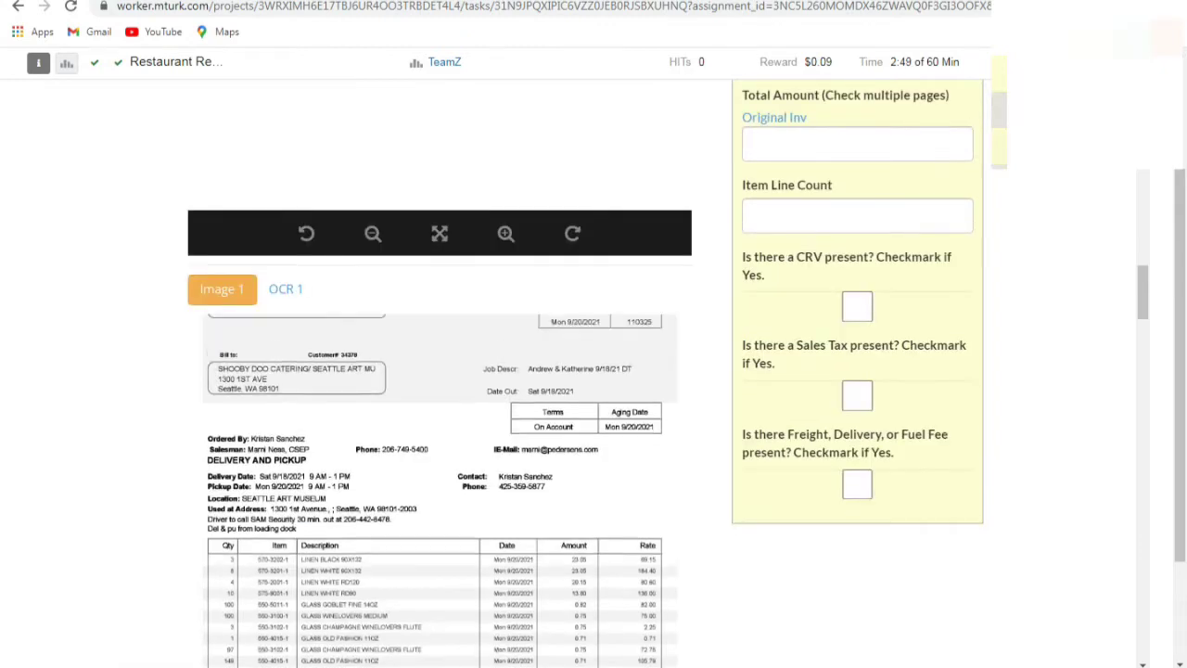
pyautogui.scroll(-3, 505, 529)
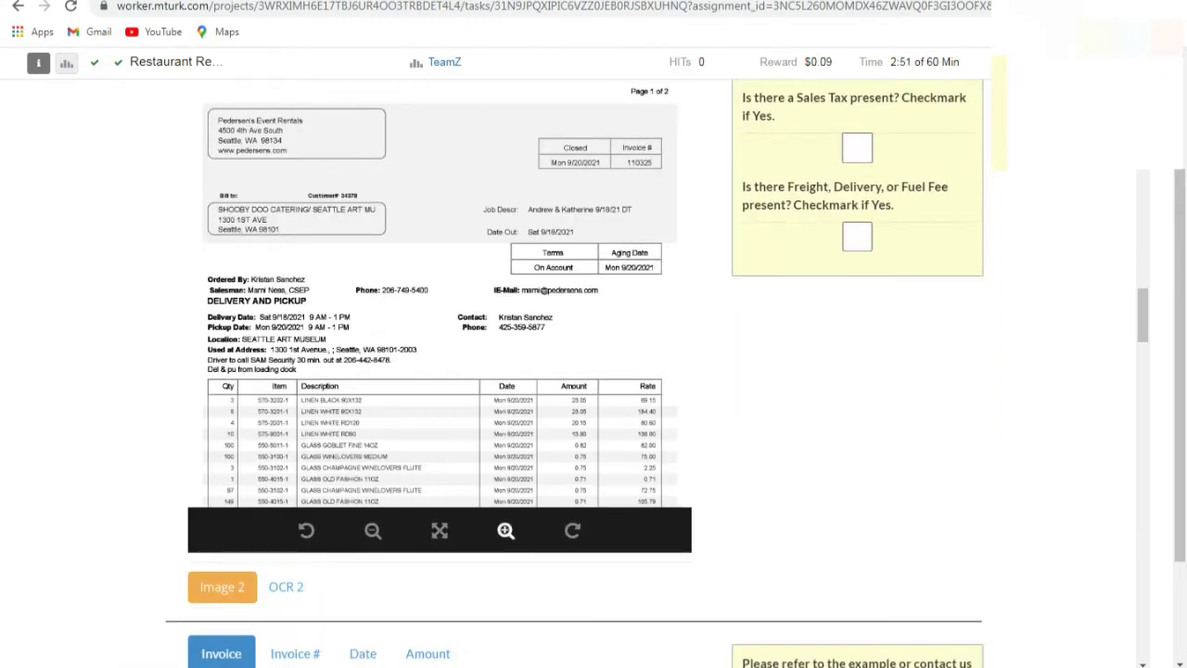
pyautogui.click(506, 530)
pyautogui.click(505, 530)
pyautogui.scroll(2, 505, 501)
pyautogui.moveTo(524, 418); pyautogui.dragTo(634, 497)
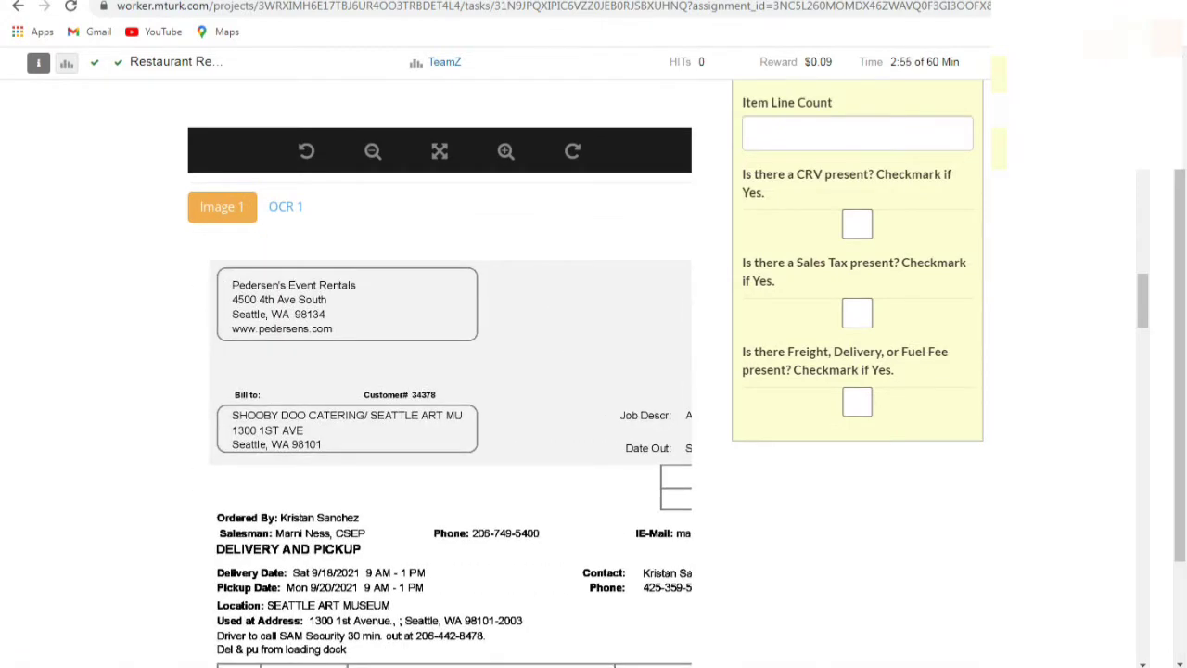
pyautogui.scroll(5, 856, 278)
pyautogui.click(856, 237)
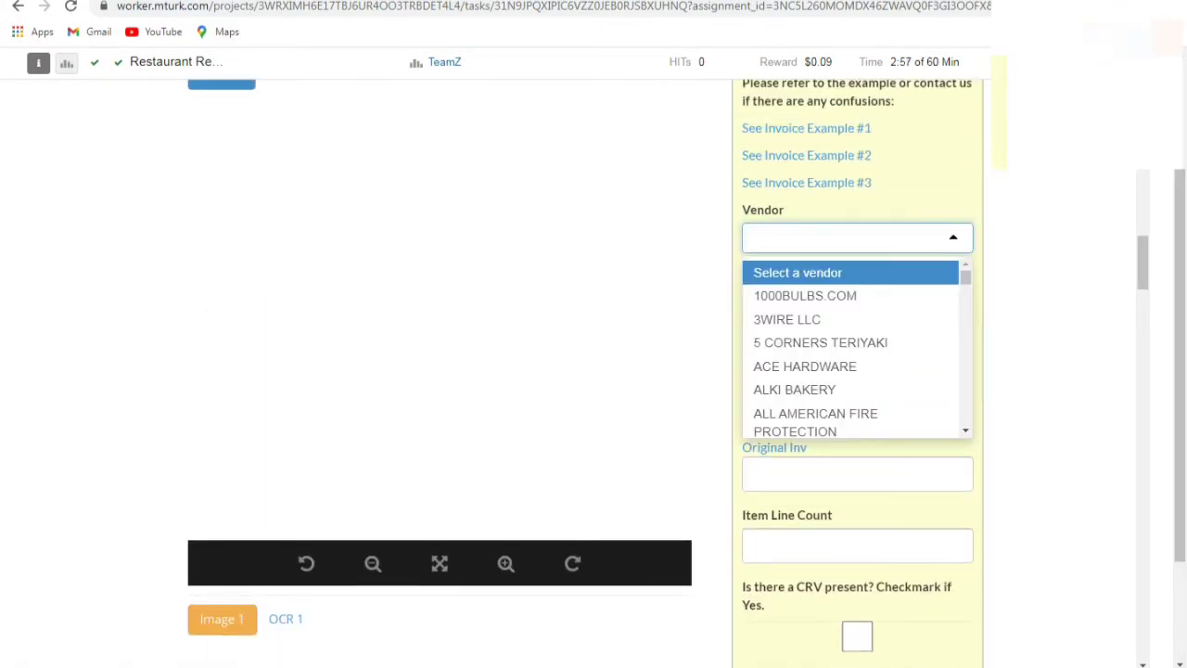
pyautogui.write('PE')
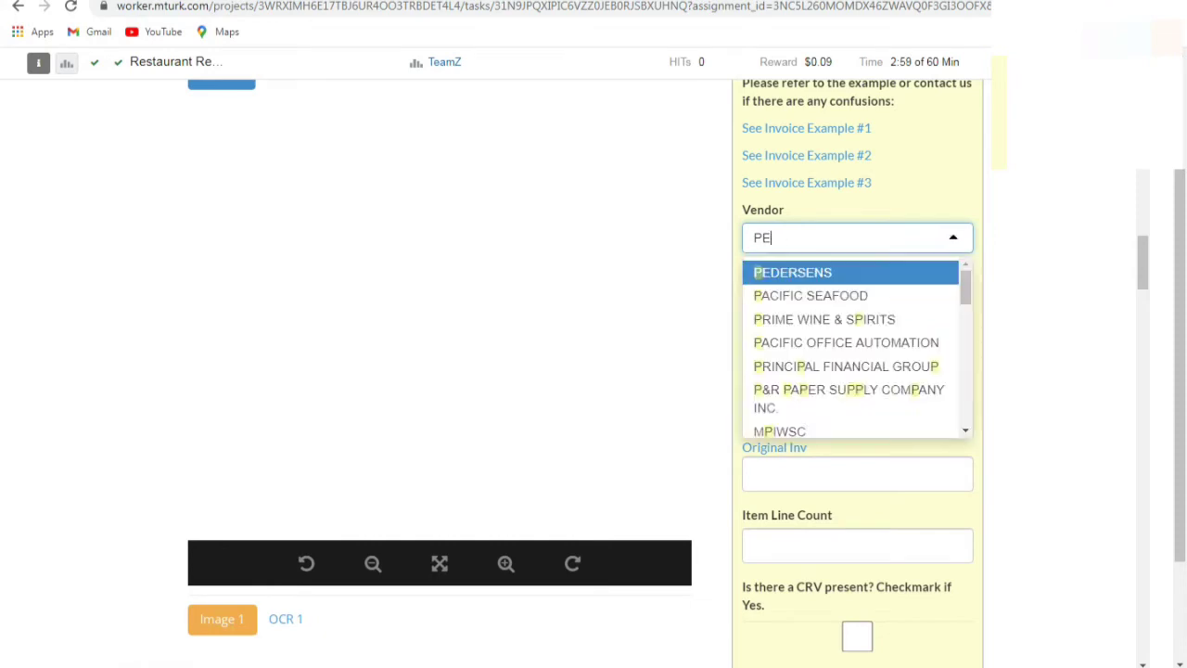
pyautogui.write('DE')
pyautogui.press('Return')
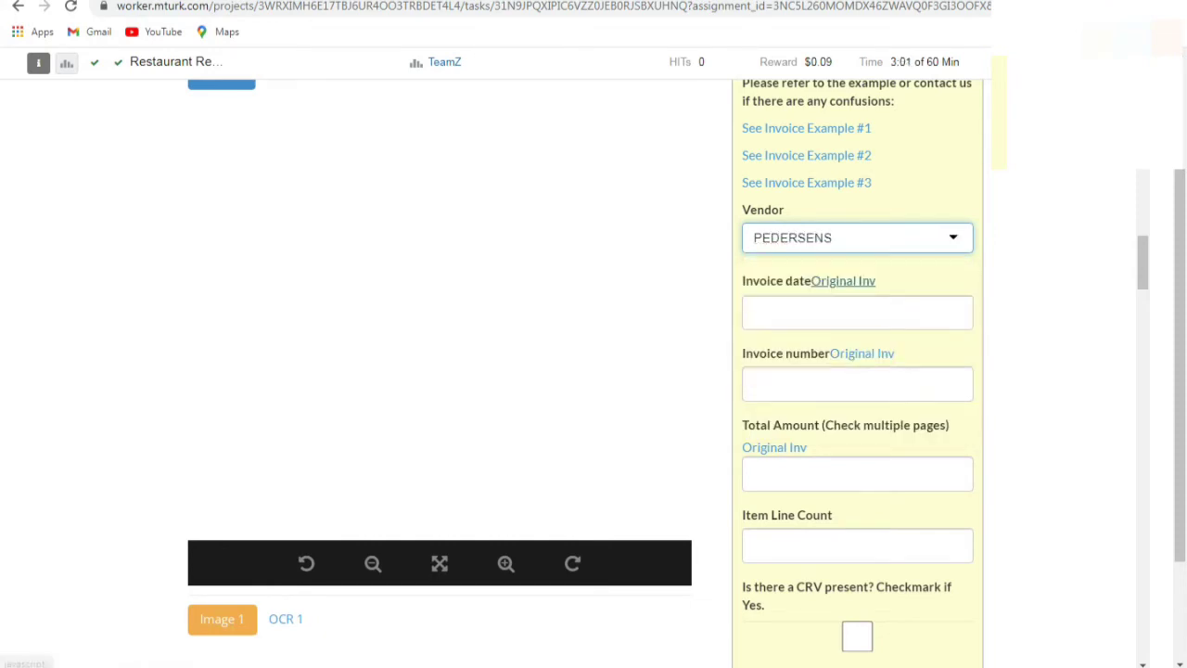
# Set the second invoice's date to 09/20/2021, matching the closed date on its first page.
pyautogui.scroll(-5, 586, 371)
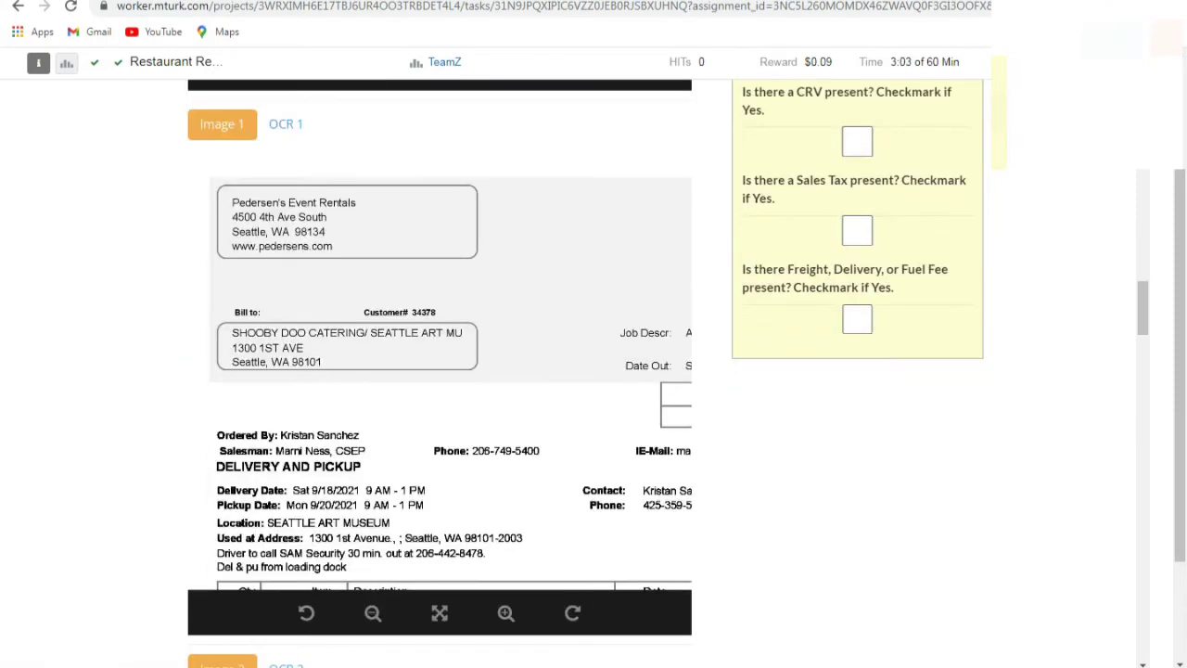
pyautogui.moveTo(502, 389); pyautogui.dragTo(378, 389)
pyautogui.hscroll(3, 440, 371)
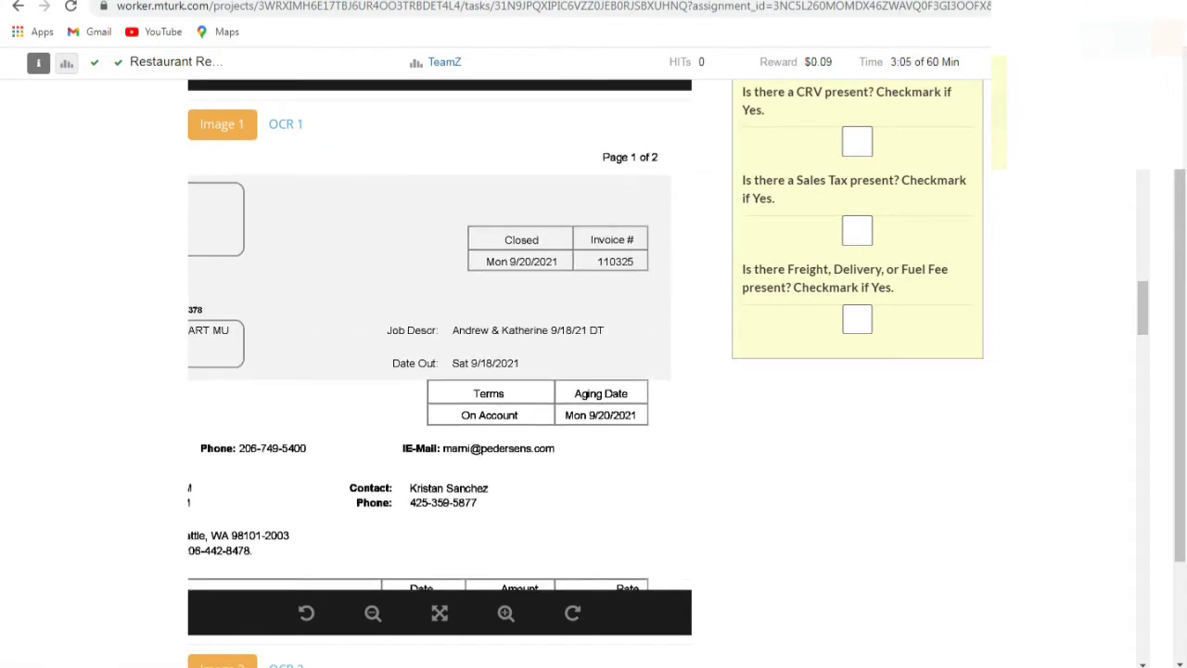
pyautogui.scroll(5, 594, 370)
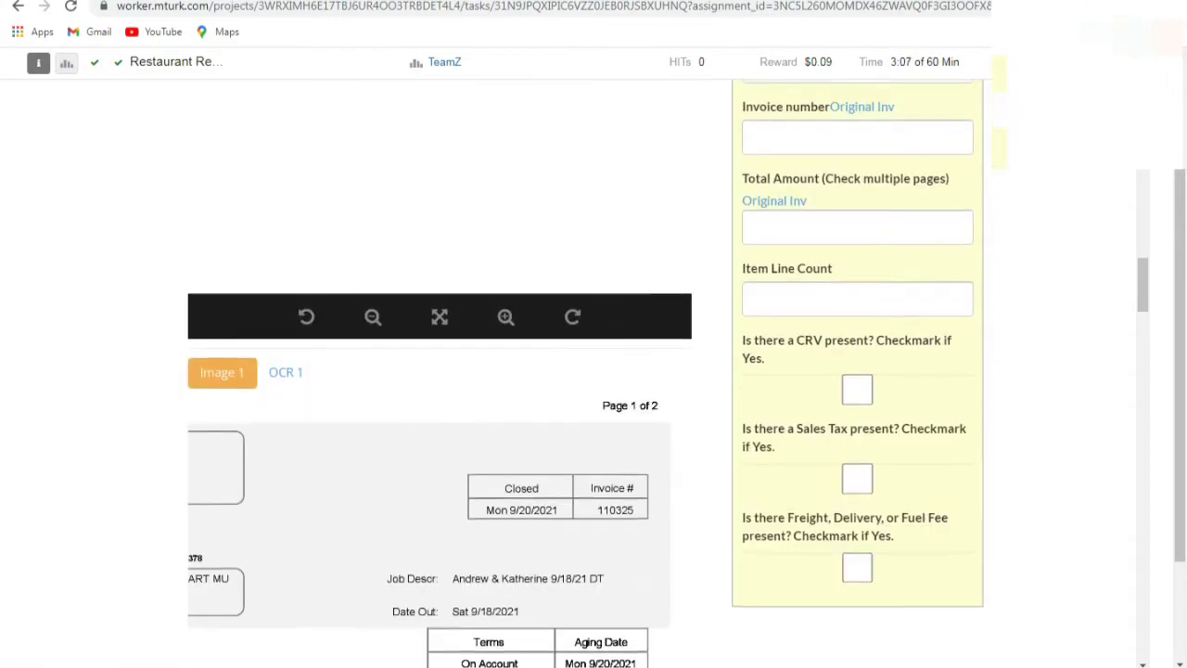
pyautogui.click(842, 230)
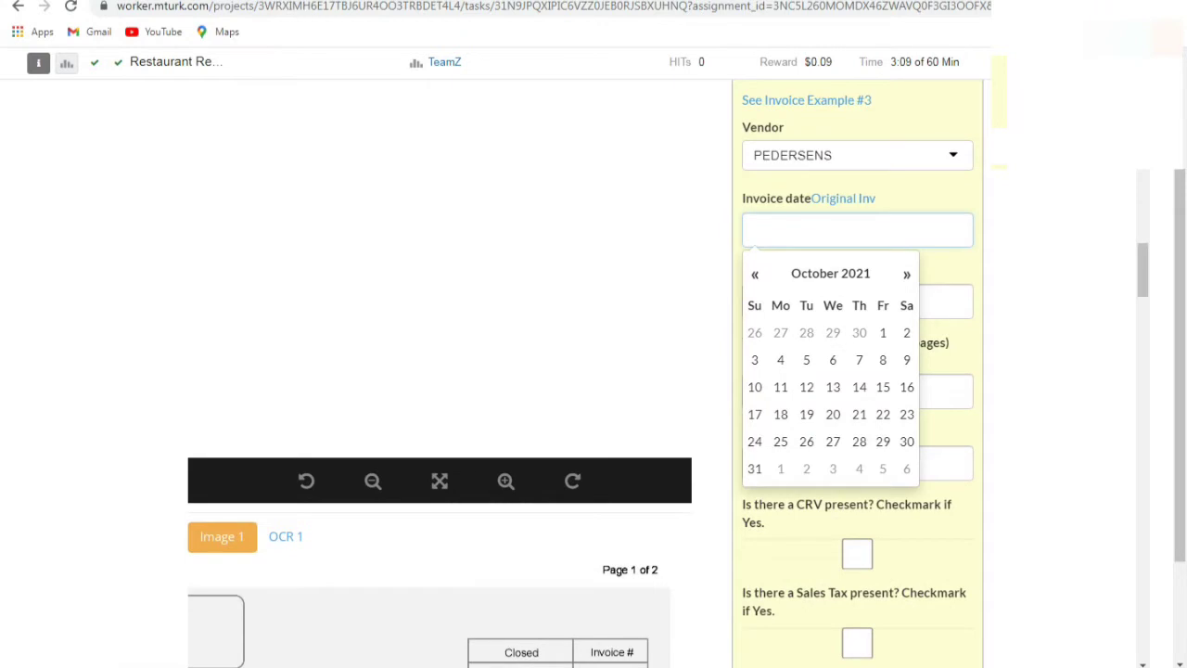
pyautogui.click(755, 275)
pyautogui.click(781, 415)
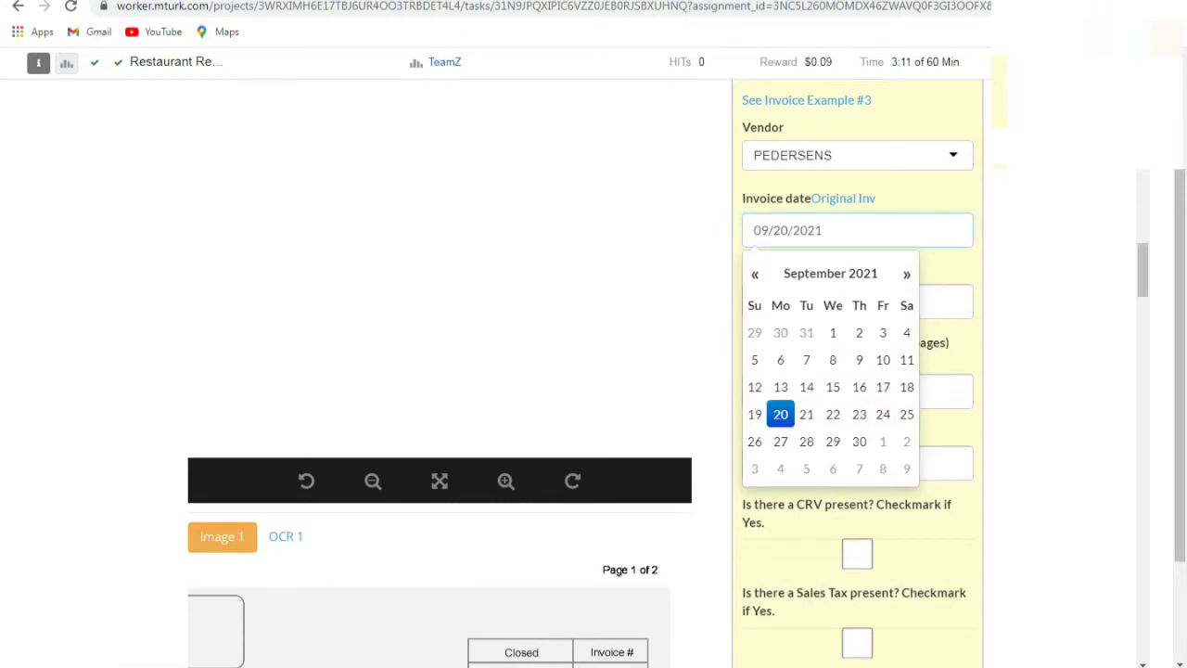
pyautogui.click(945, 269)
# Fill in the second invoice's invoice number, copying it from the Invoice # box on page 1 of its scan.
pyautogui.click(842, 301)
pyautogui.scroll(-5, 594, 371)
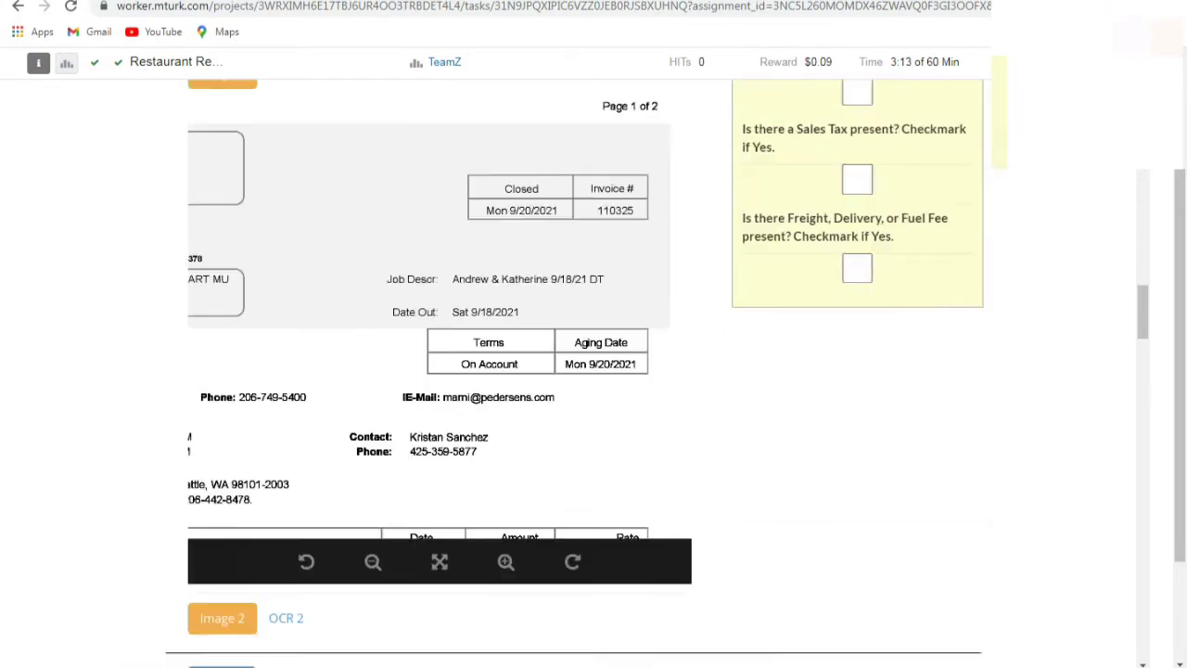
pyautogui.scroll(4, 594, 371)
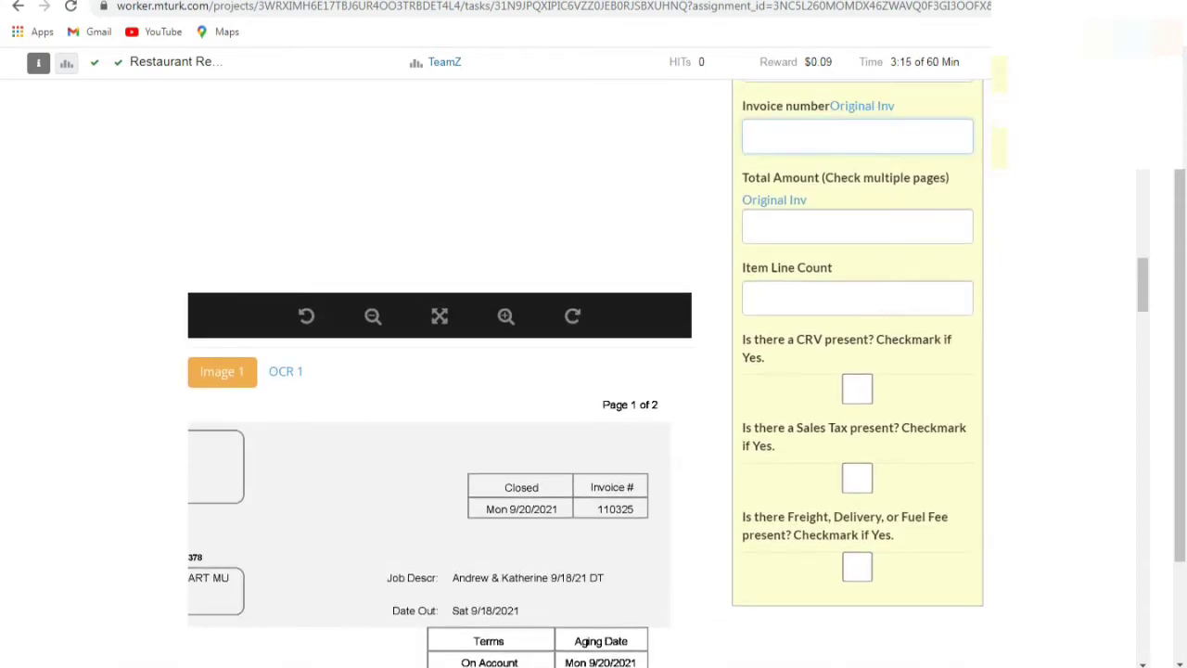
pyautogui.write('110325')
# Check the charges on the second invoice's scan and set its total amount to 1558.65, the Rental and Sales figure.
pyautogui.scroll(-3, 593, 370)
pyautogui.scroll(-5, 428, 371)
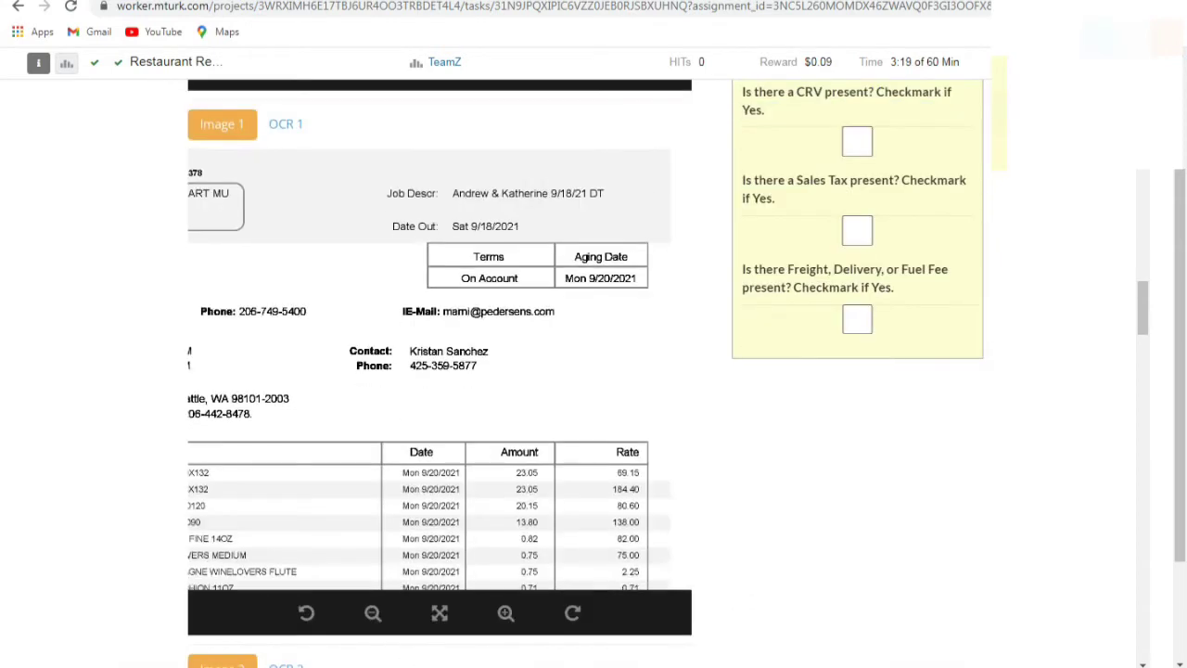
pyautogui.hscroll(-1, 439, 371)
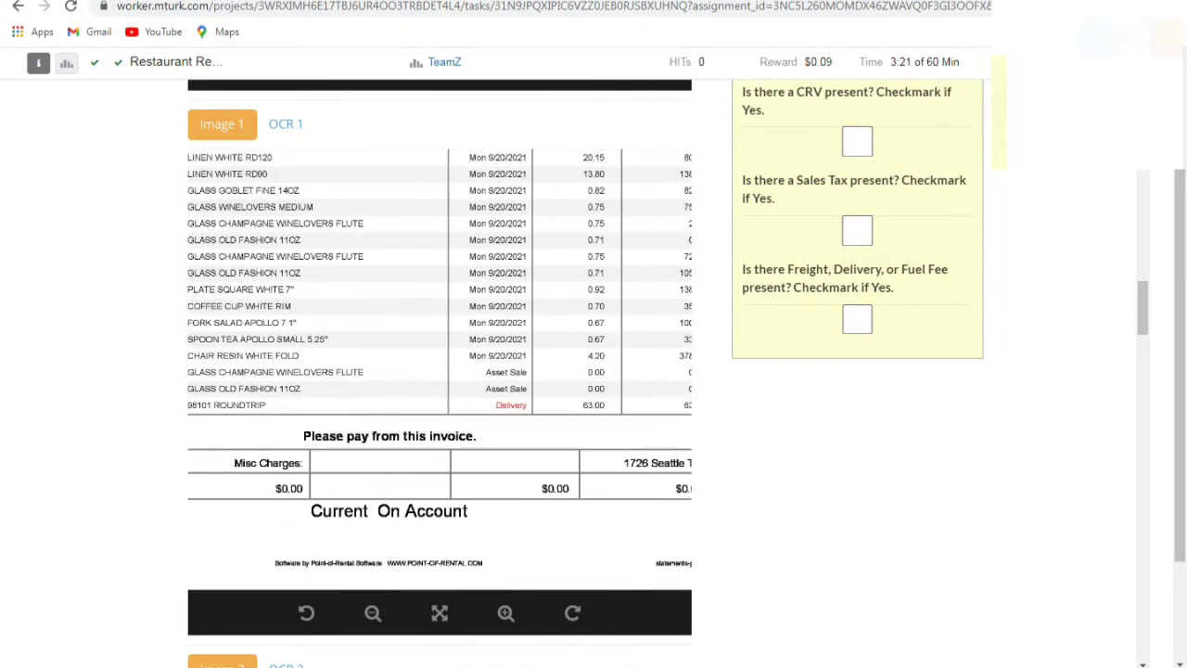
pyautogui.hscroll(1, 440, 370)
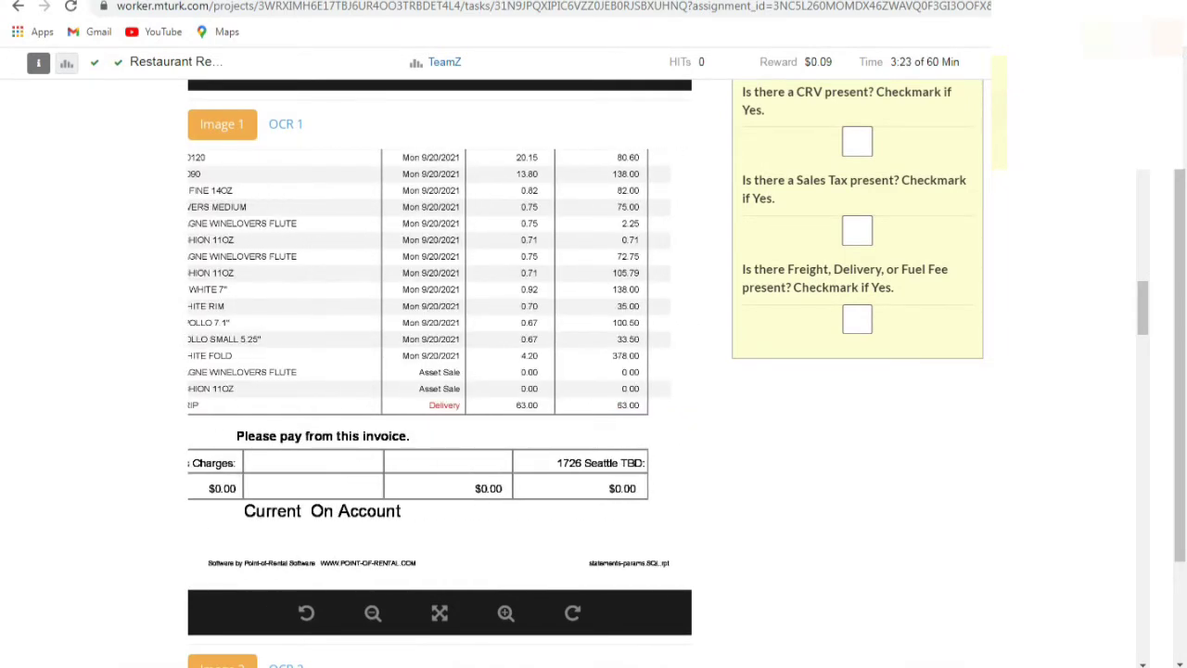
pyautogui.hscroll(-3, 429, 278)
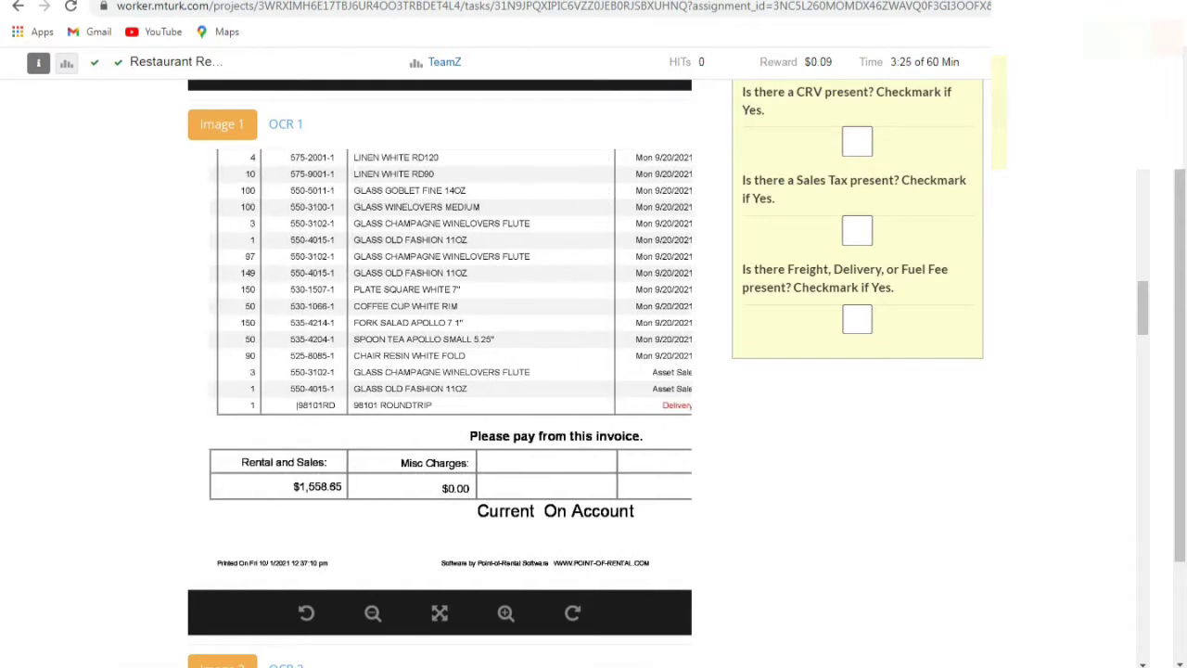
pyautogui.scroll(1, 439, 371)
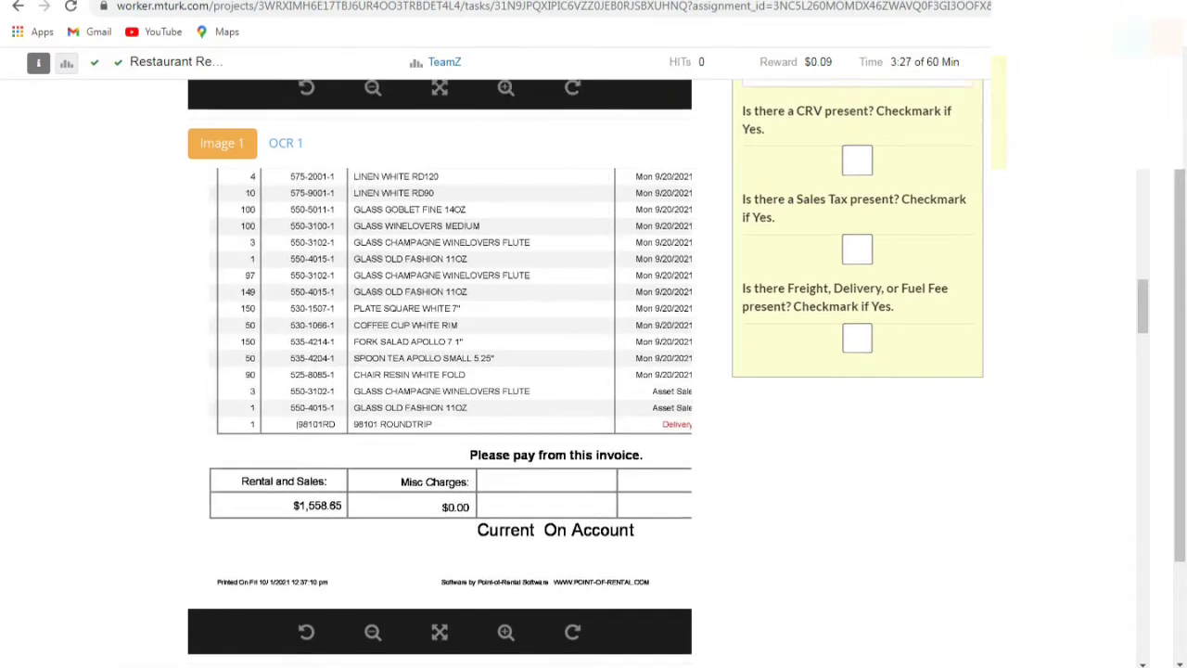
pyautogui.moveTo(556, 371); pyautogui.dragTo(324, 376)
pyautogui.hscroll(-3, 440, 367)
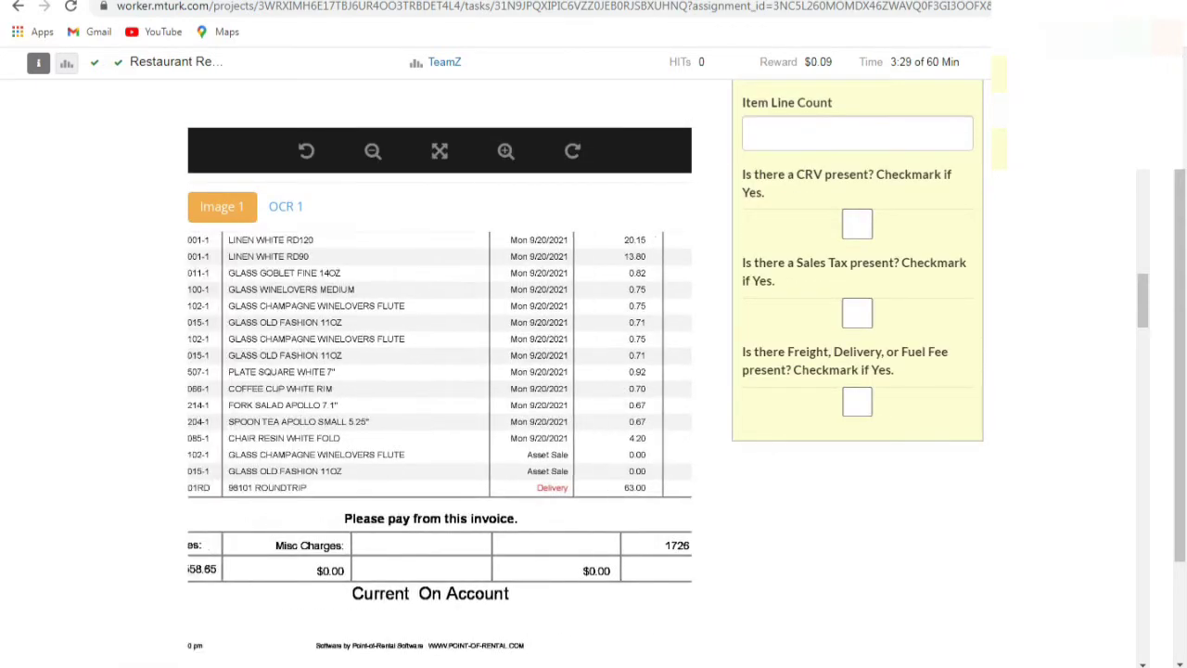
pyautogui.scroll(2, 440, 371)
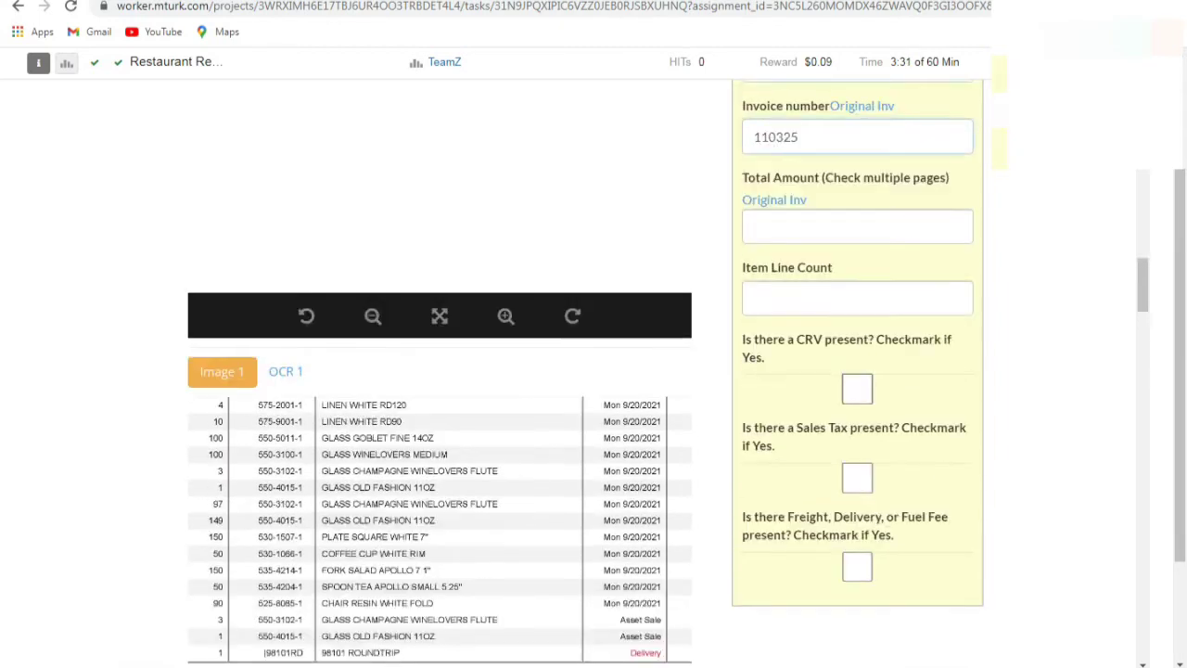
pyautogui.click(788, 227)
pyautogui.scroll(-2, 572, 306)
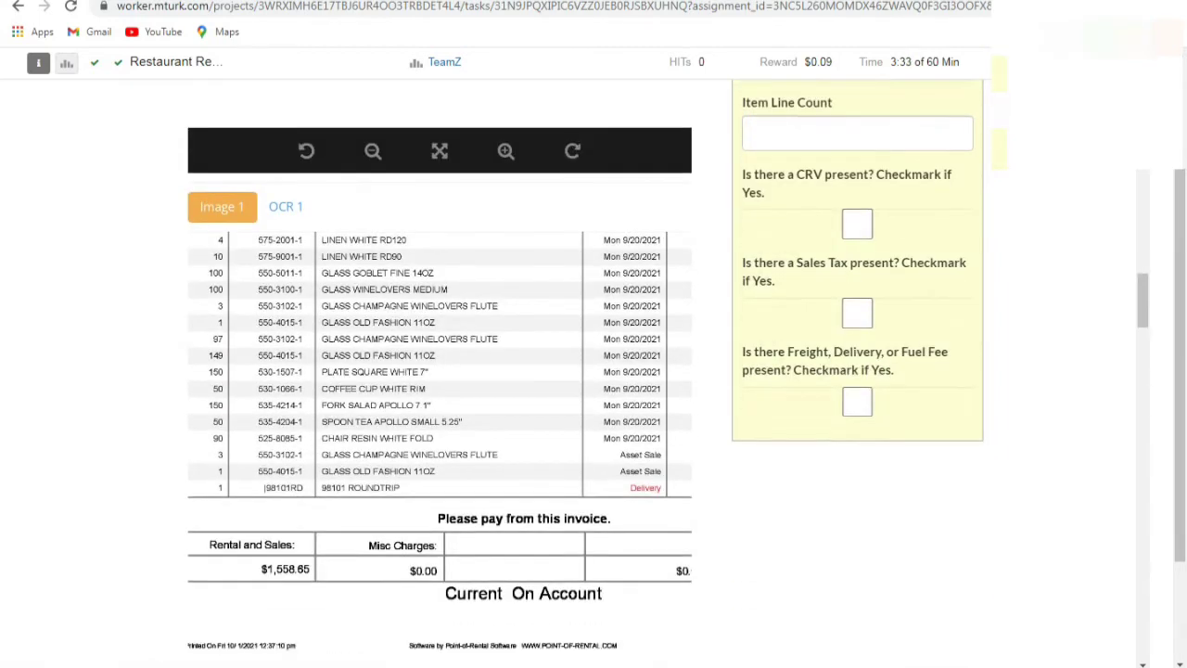
pyautogui.write('15')
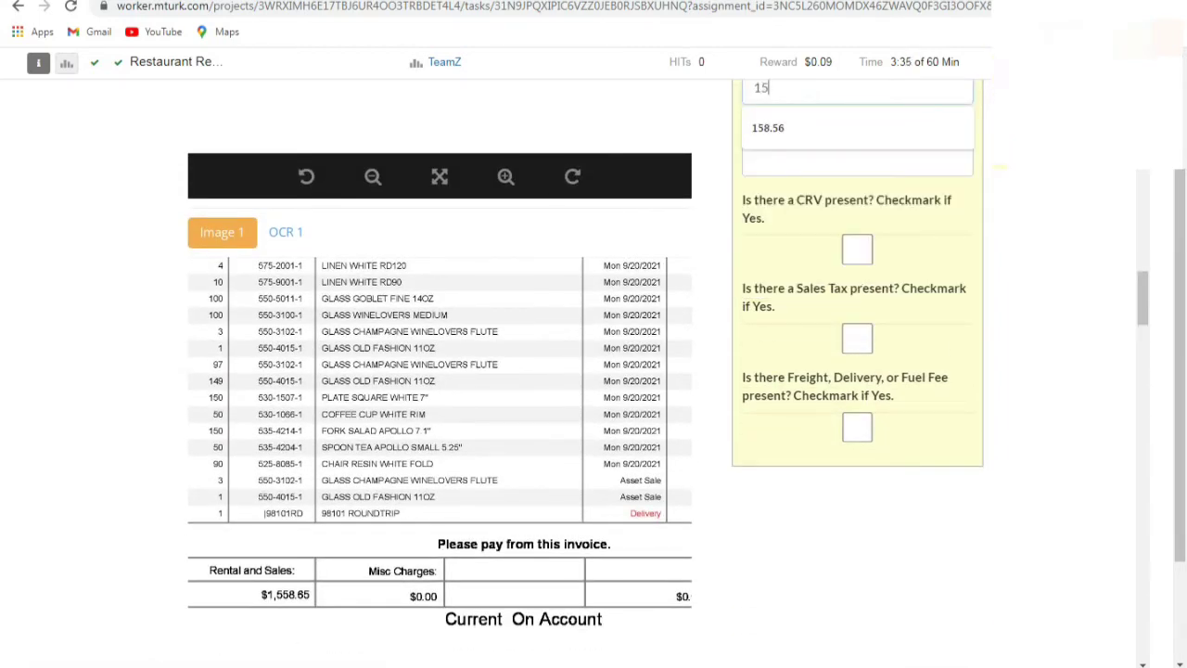
pyautogui.write('58.65')
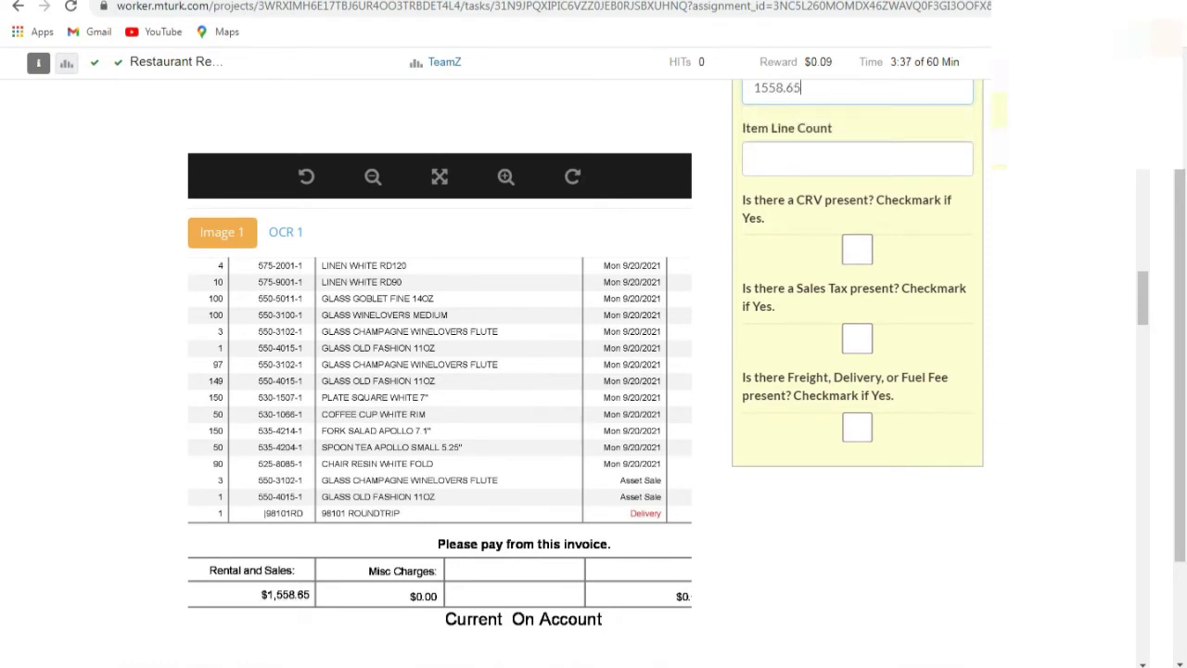
# Count the second invoice's dated item lines, set the item line count to 15, and mark a freight, delivery, or fuel fee as present.
pyautogui.moveTo(547, 399); pyautogui.dragTo(346, 462)
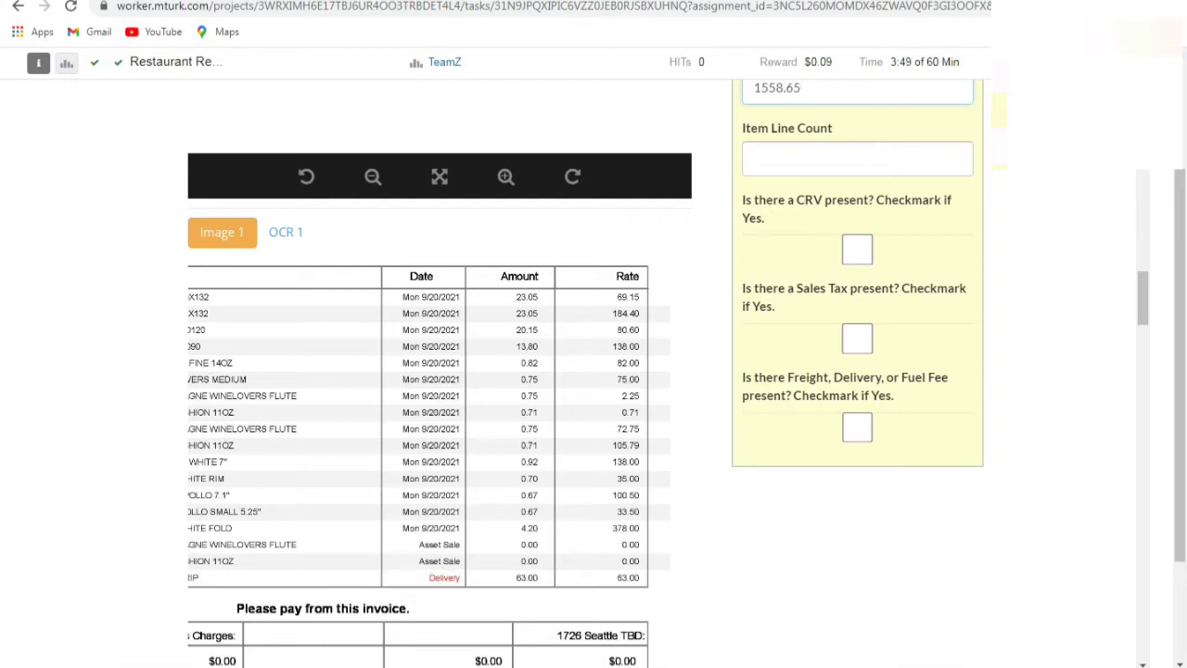
pyautogui.scroll(1, 858, 297)
pyautogui.click(857, 241)
pyautogui.write('15')
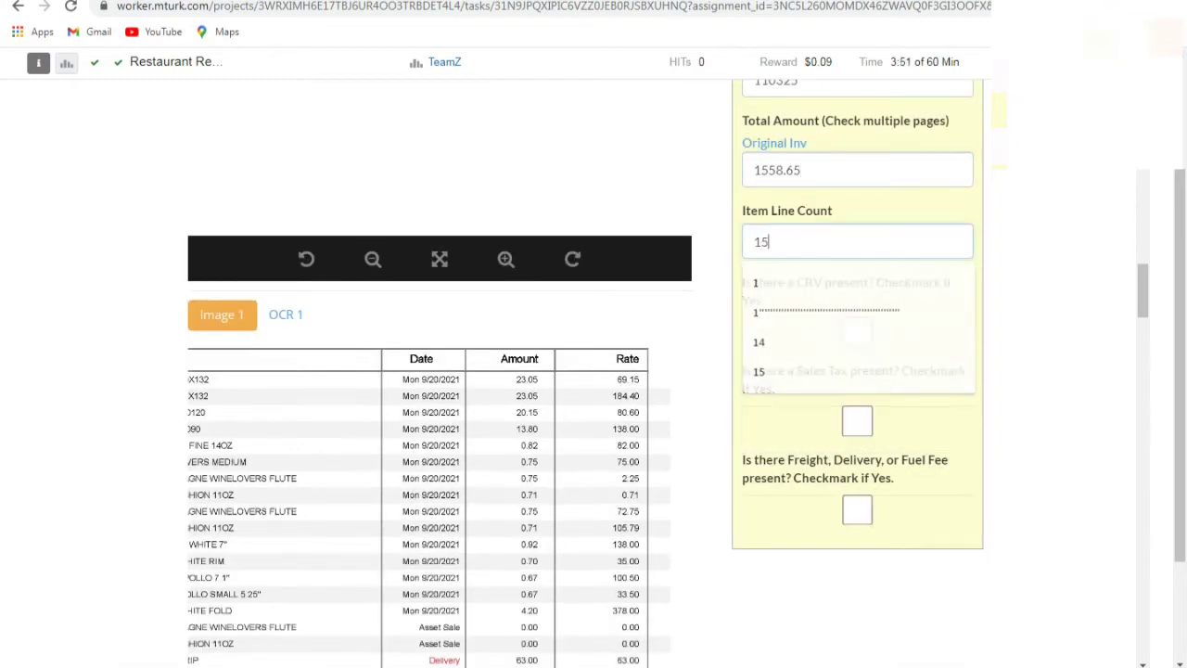
pyautogui.press('Tab')
pyautogui.click(857, 508)
# Enlarge page 1 of the third invoice's scan to check the issuer, and set that invoice's vendor to PEDERSENS.
pyautogui.scroll(-8, 594, 371)
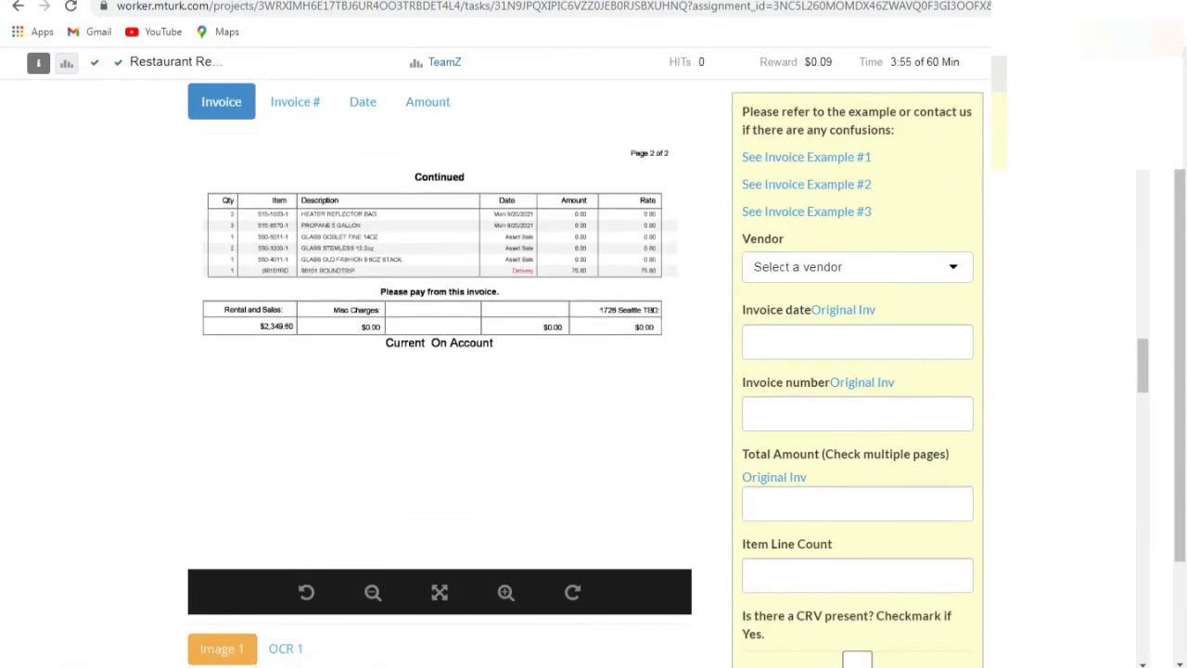
pyautogui.scroll(-7, 439, 371)
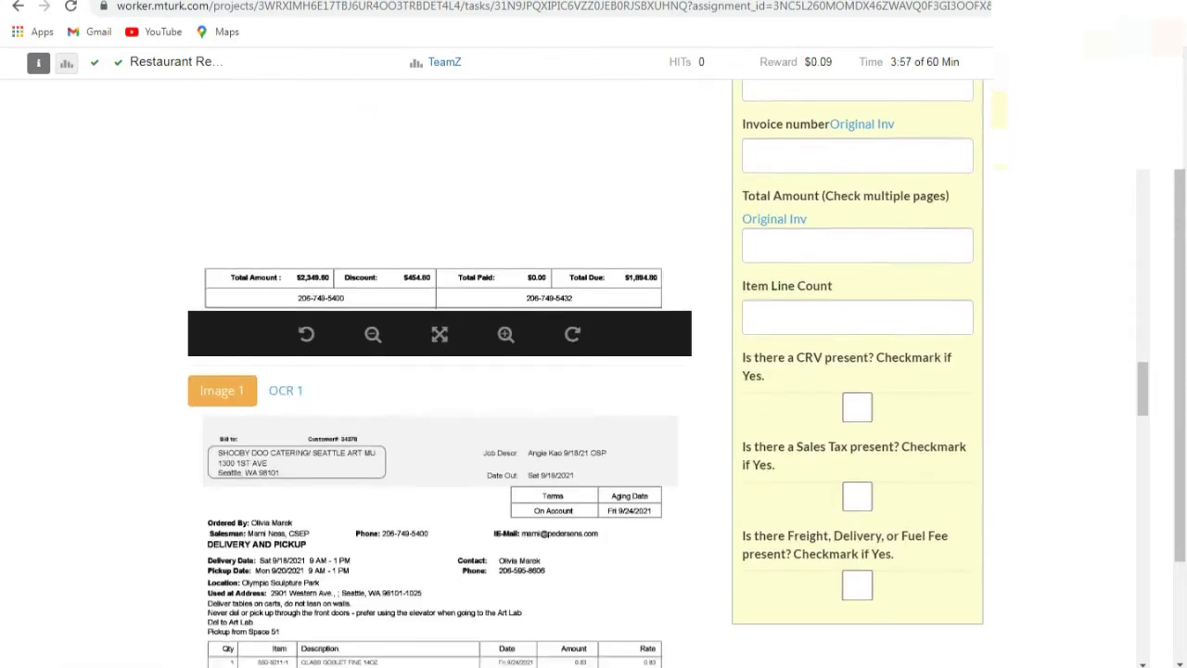
pyautogui.scroll(1, 439, 398)
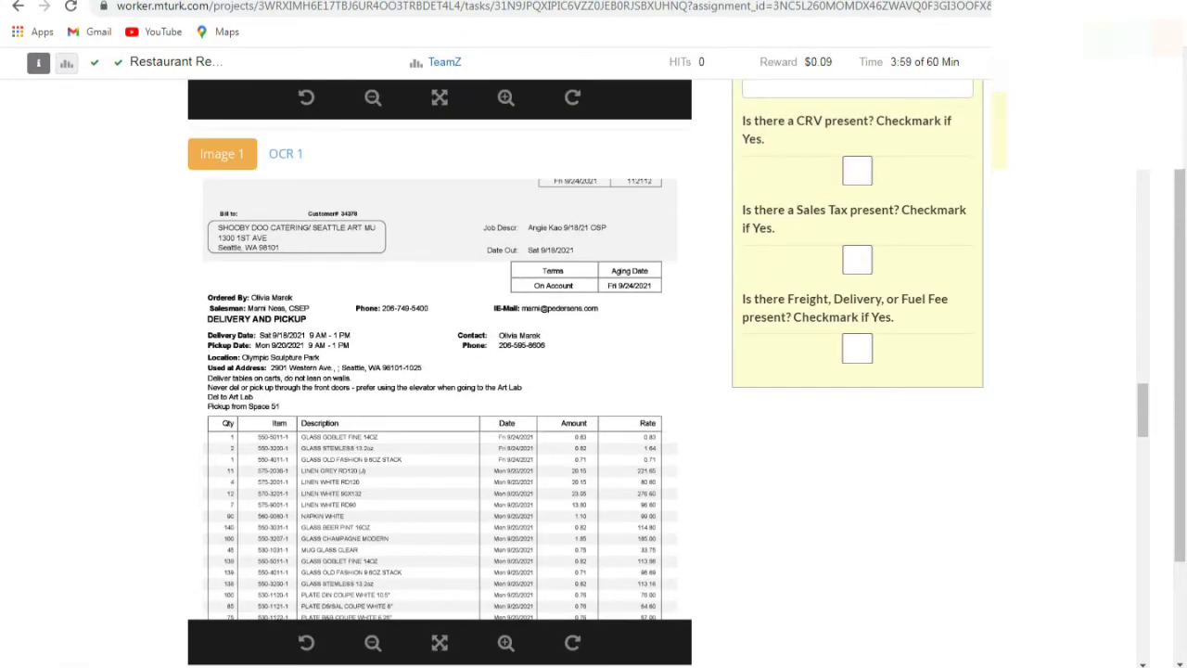
pyautogui.scroll(1, 440, 399)
pyautogui.click(505, 643)
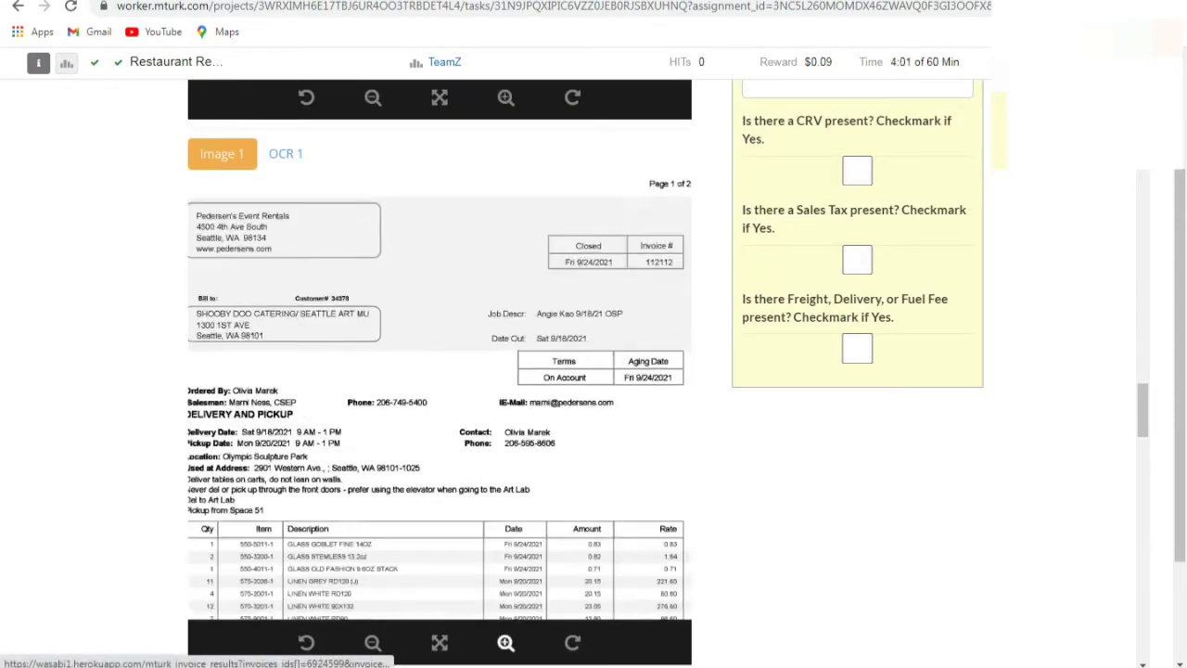
pyautogui.click(505, 642)
pyautogui.click(505, 642)
pyautogui.click(505, 643)
pyautogui.moveTo(426, 399); pyautogui.dragTo(543, 502)
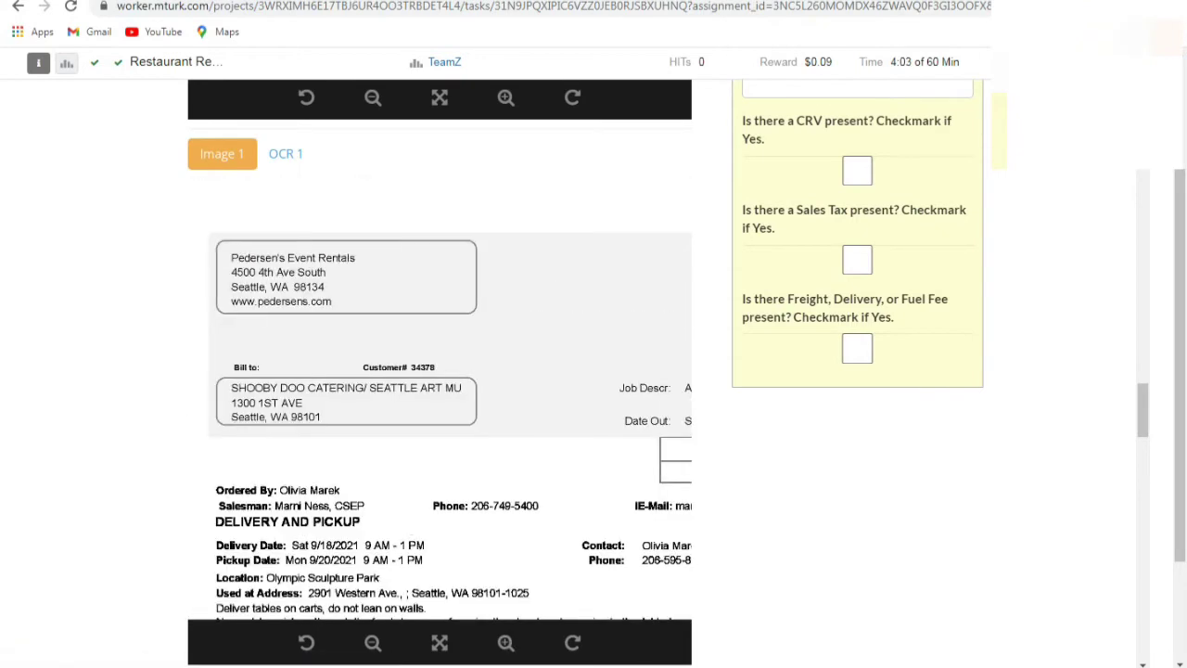
pyautogui.scroll(5, 668, 371)
pyautogui.click(857, 185)
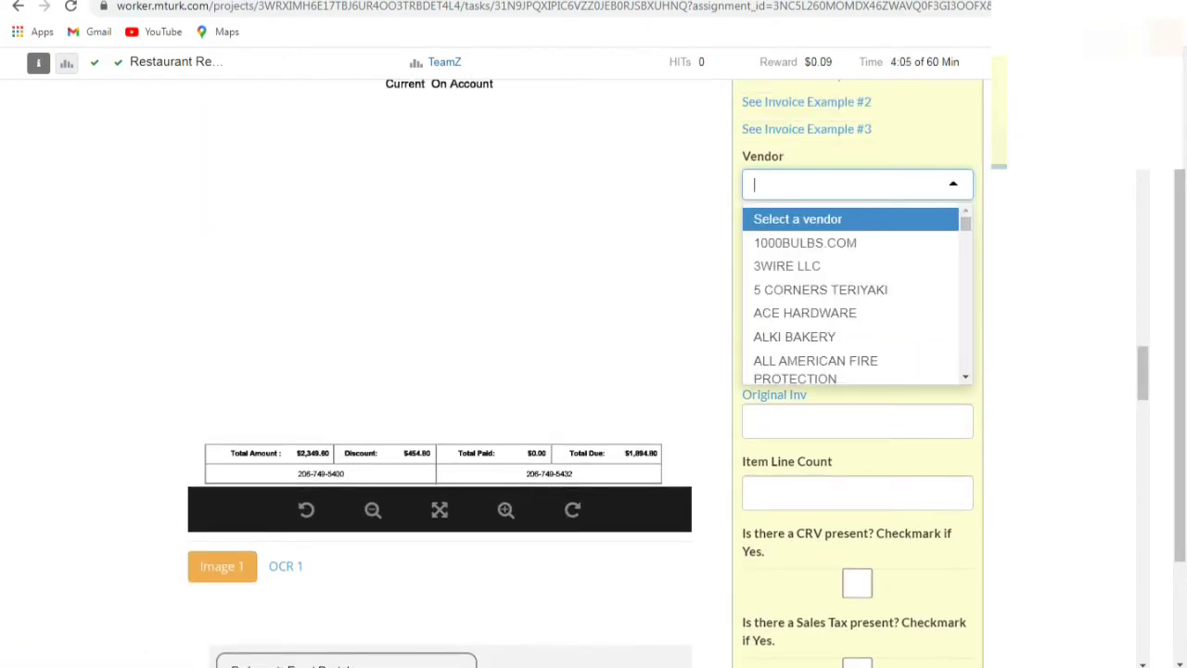
pyautogui.write('PEDE')
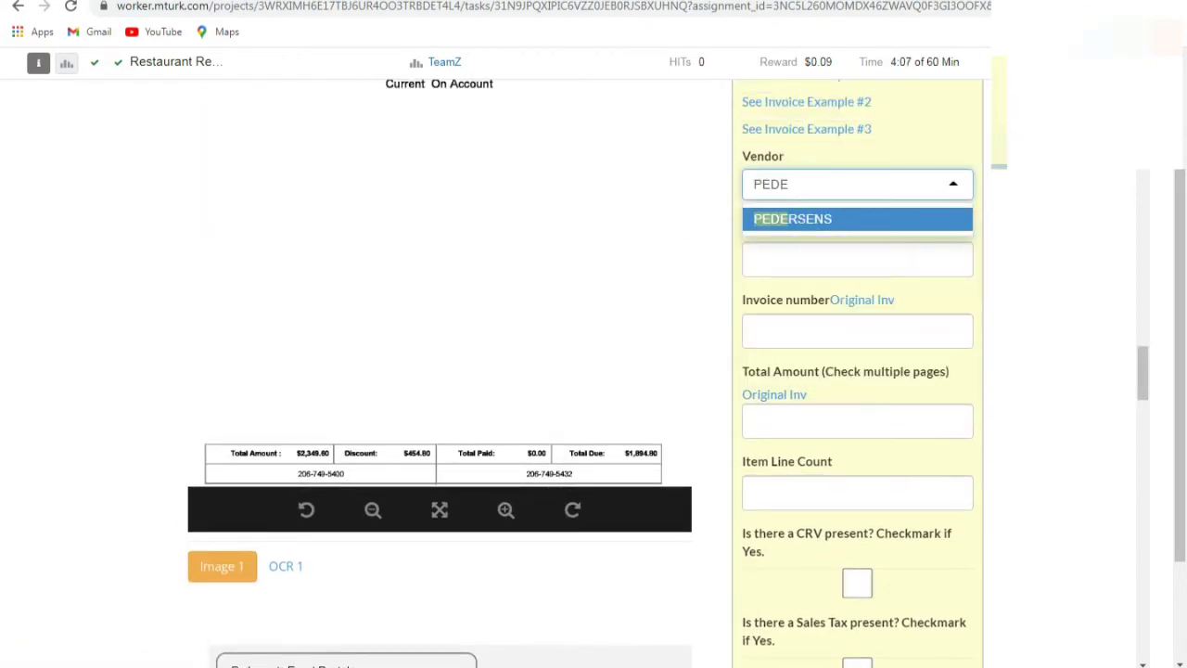
pyautogui.press('Return')
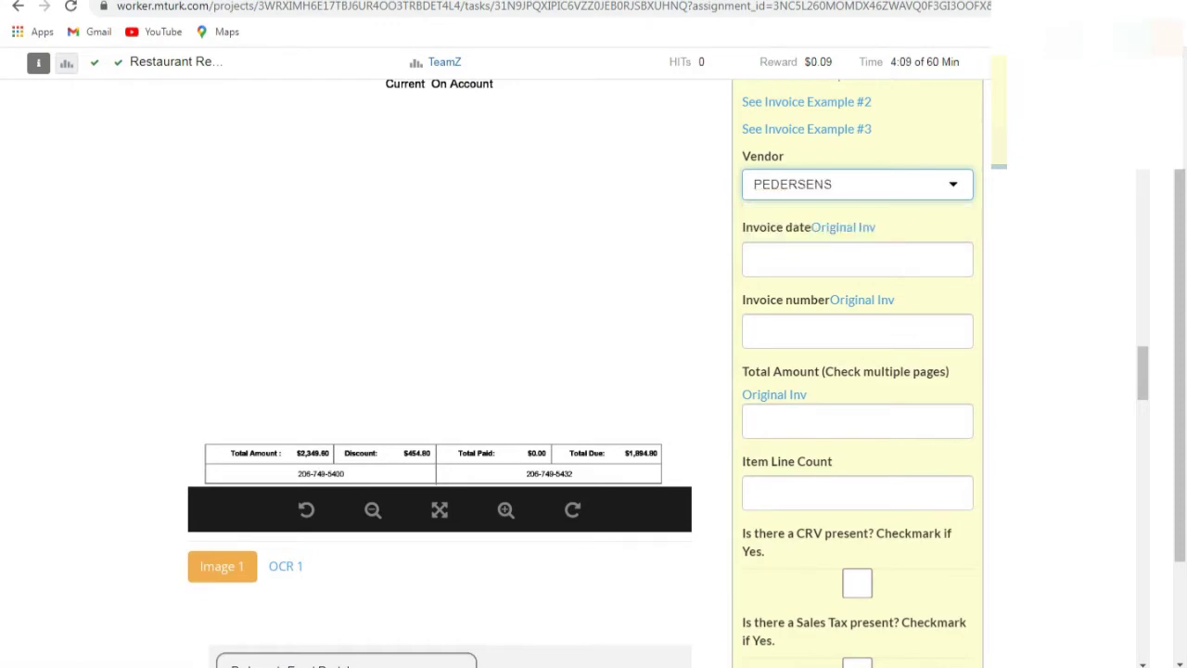
# Set the third invoice's date to 09/24/2021, matching the closed date on page 1 of its scan.
pyautogui.scroll(-6, 492, 371)
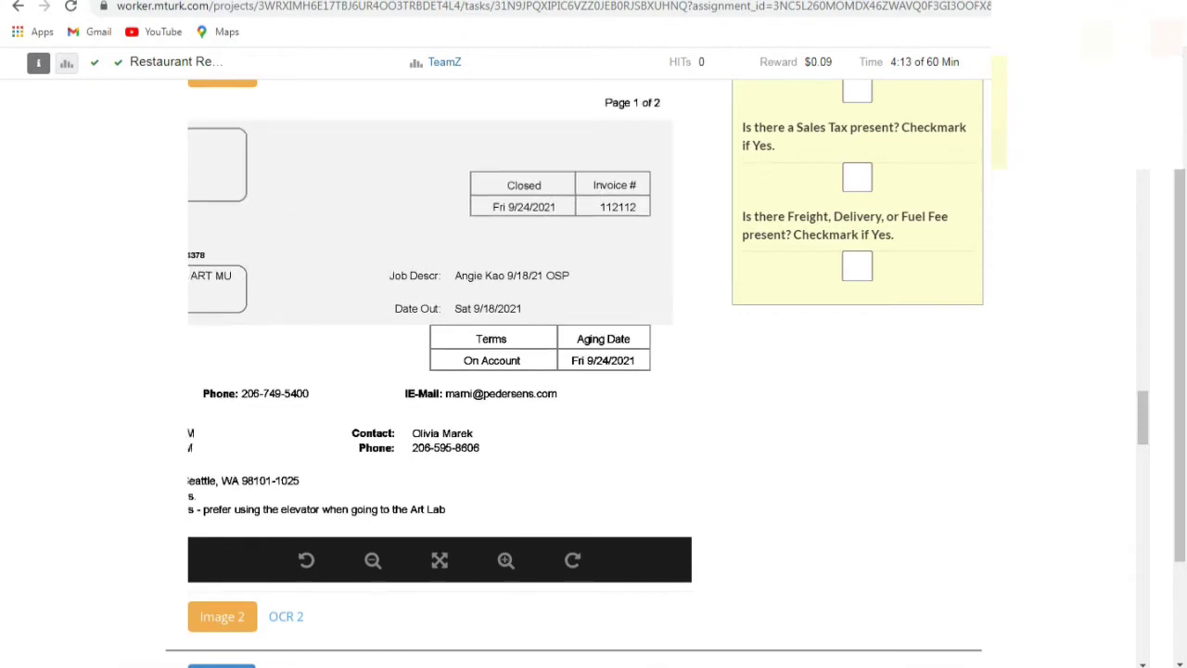
pyautogui.scroll(3, 774, 147)
pyautogui.scroll(1, 574, 362)
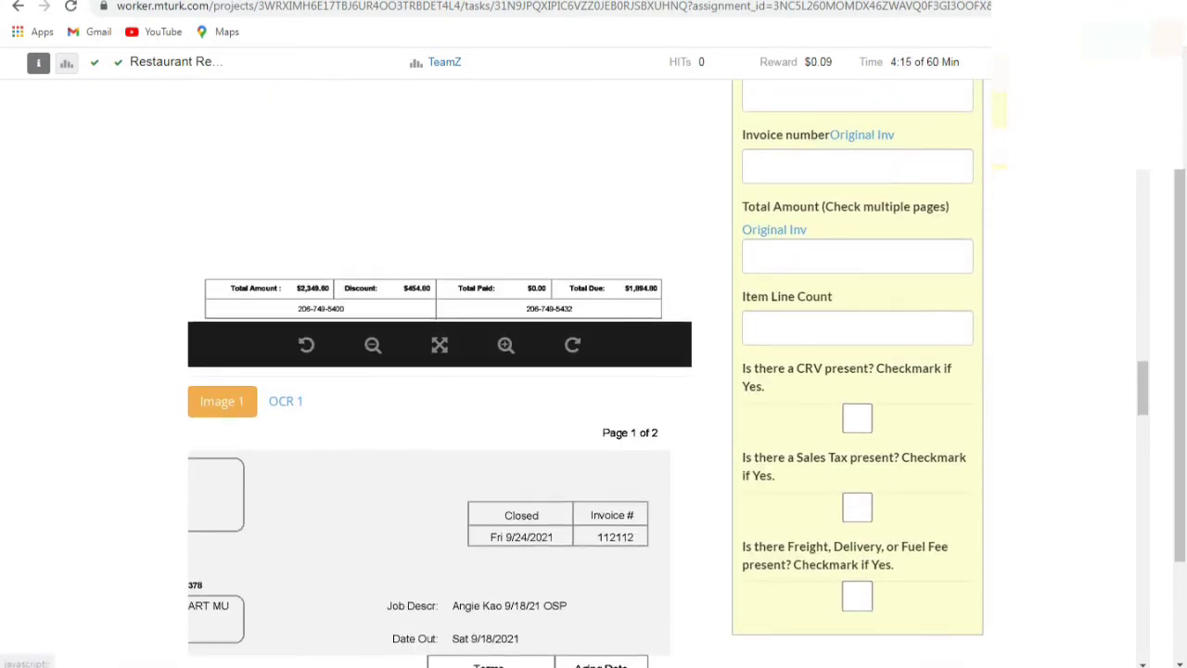
pyautogui.scroll(2, 844, 232)
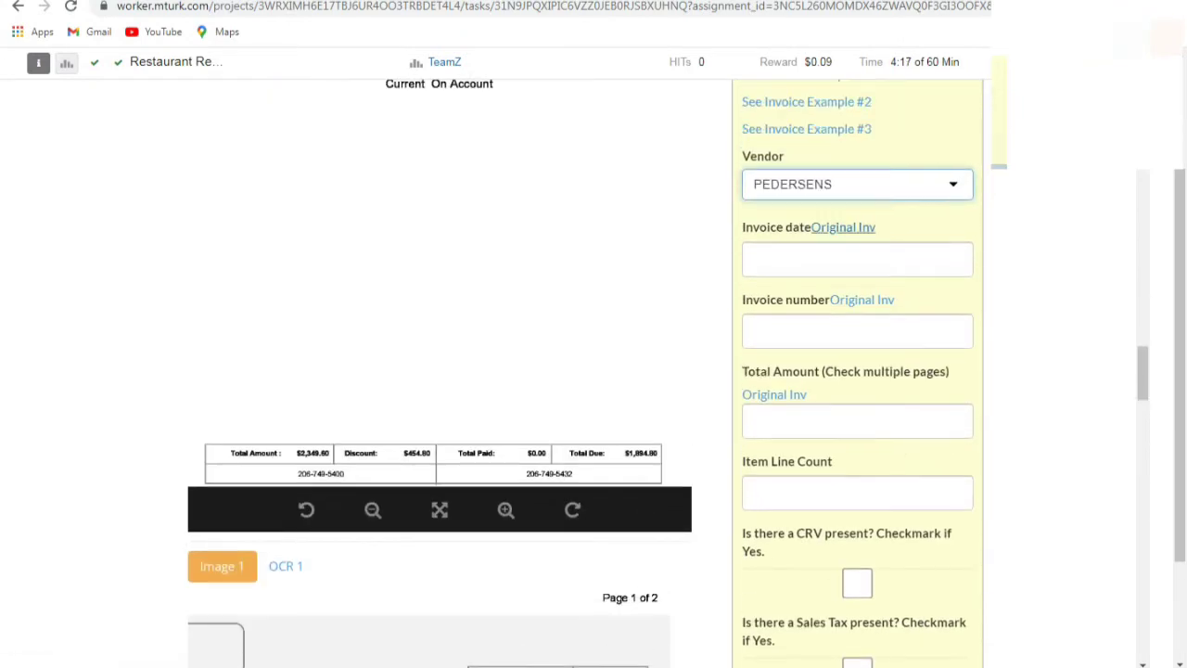
pyautogui.click(844, 259)
pyautogui.click(755, 304)
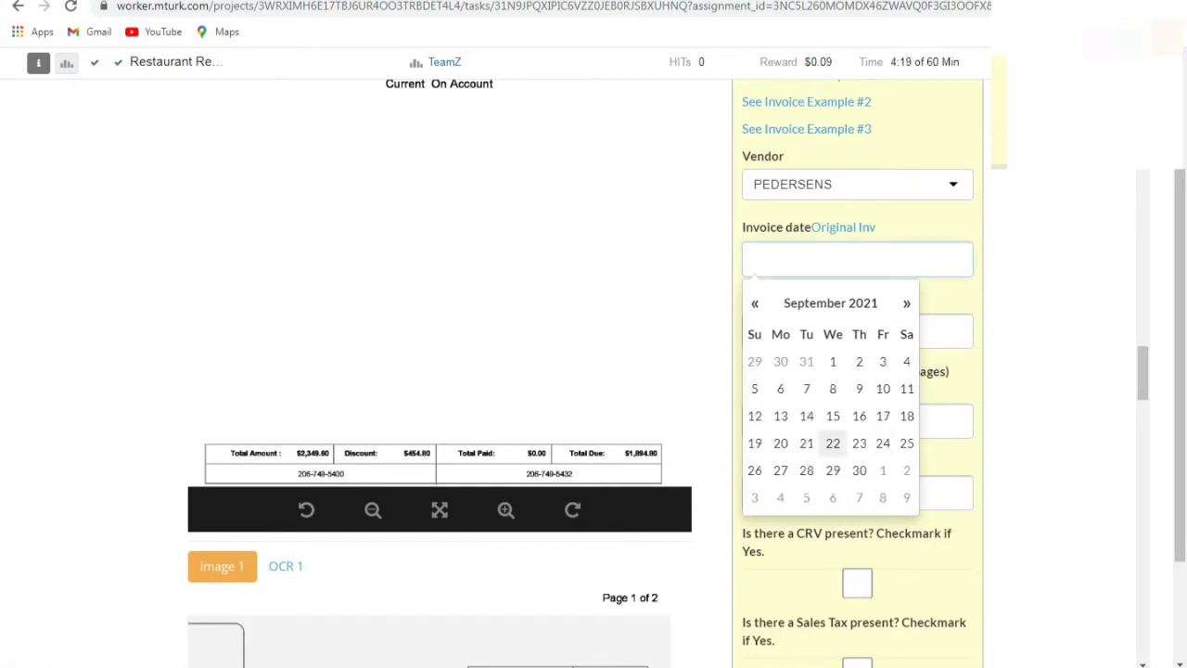
pyautogui.click(883, 443)
# Fill in the third invoice's invoice number, copying it from the Invoice # box on page 1 of its scan.
pyautogui.click(857, 332)
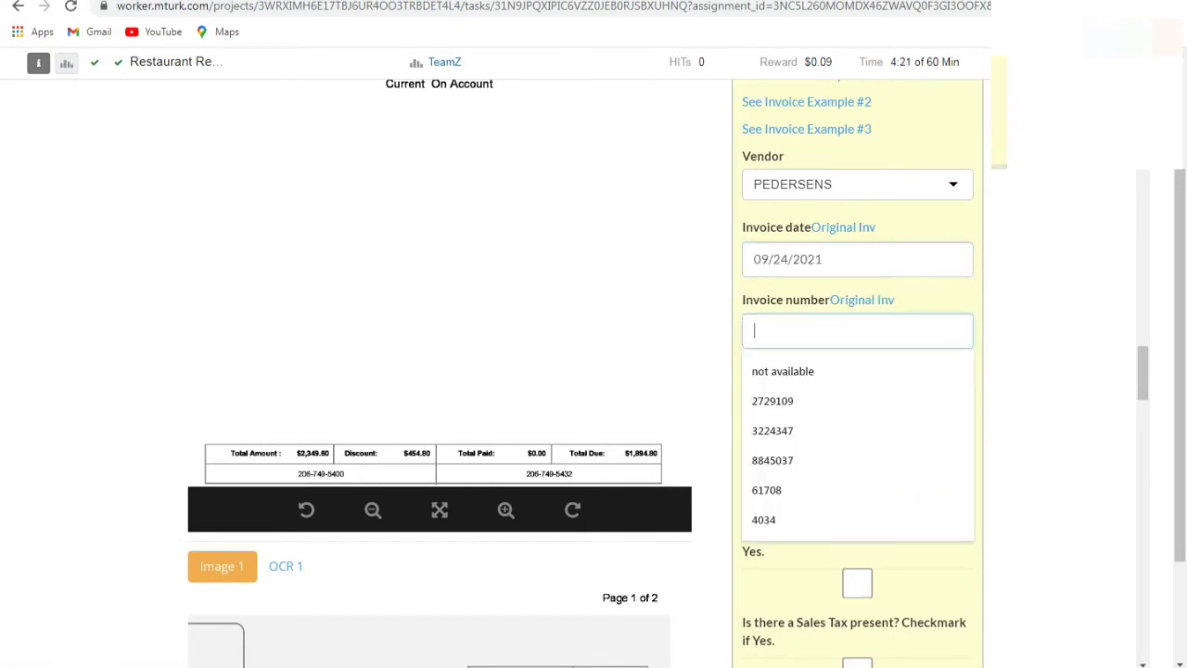
pyautogui.scroll(-5, 857, 331)
pyautogui.write('112')
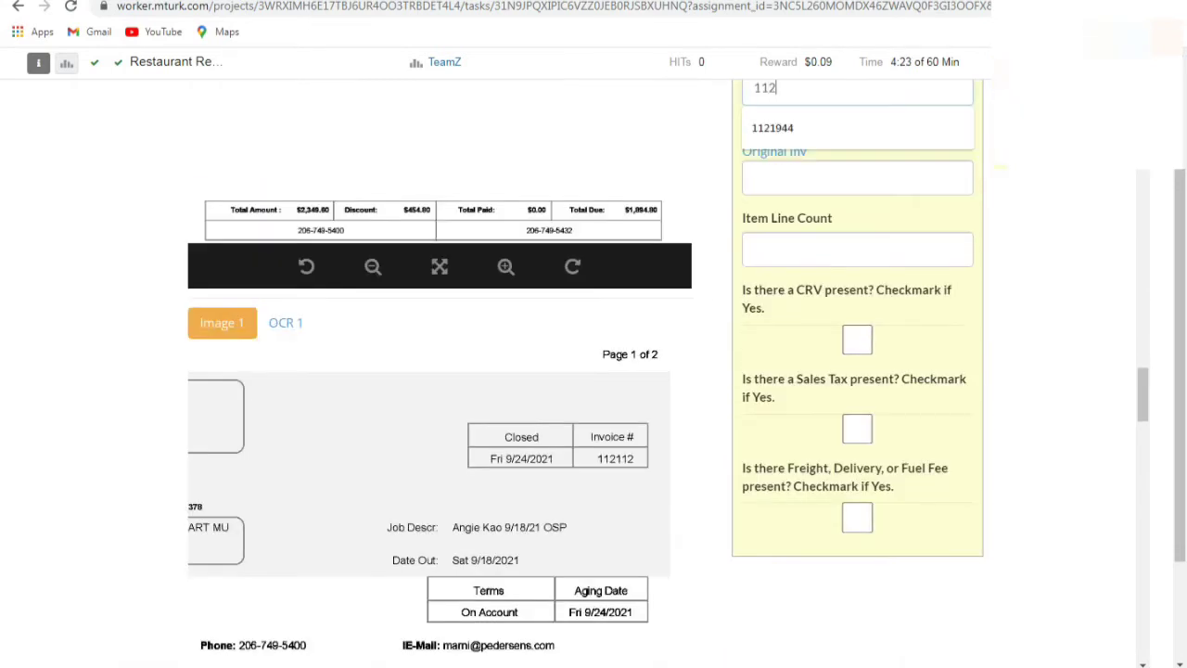
pyautogui.write('112')
# Enlarge page 2 of the third invoice's scan and set its total amount to 2349.60, the Rental and Sales figure.
pyautogui.scroll(-3, 594, 371)
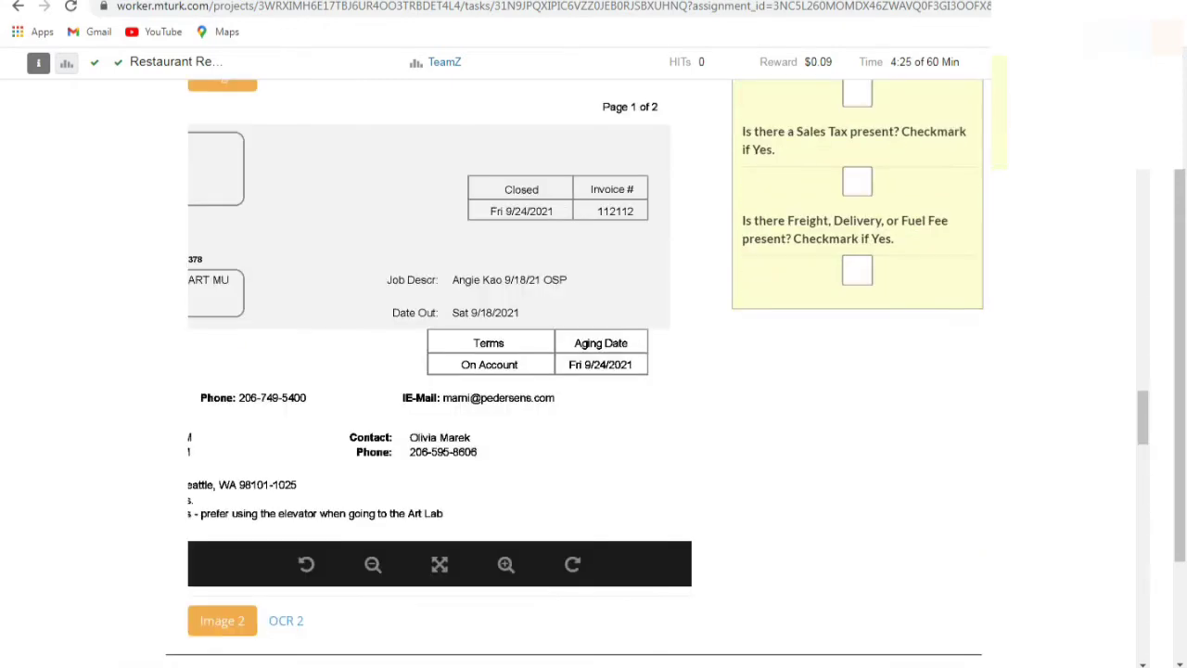
pyautogui.scroll(-8, 428, 315)
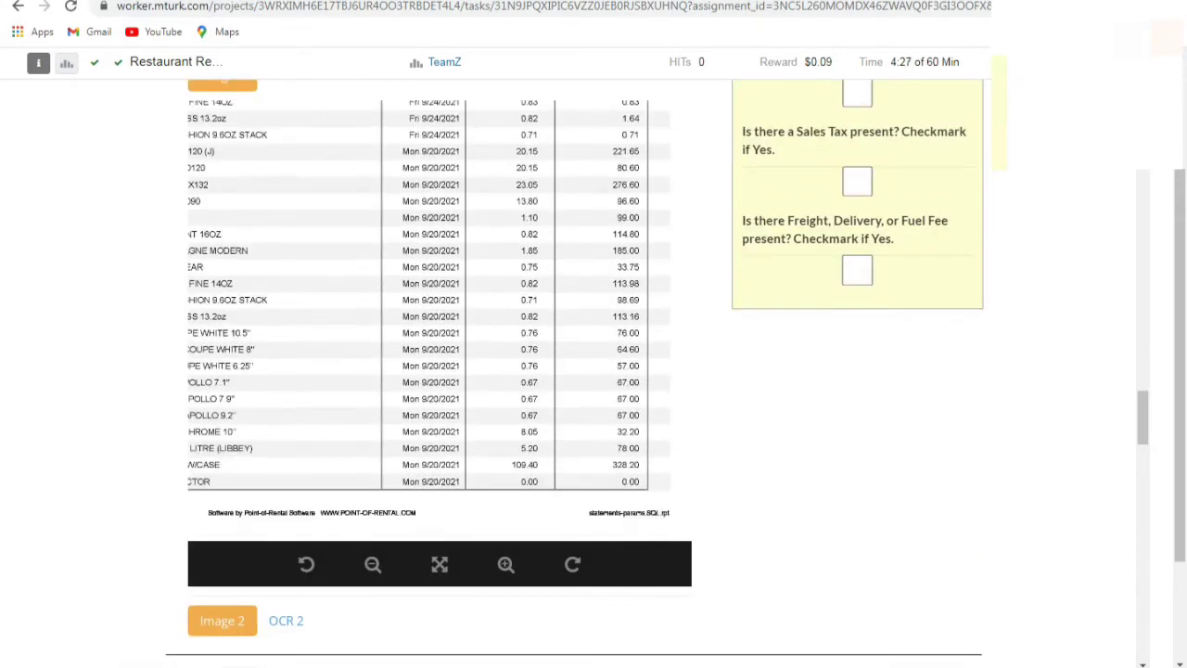
pyautogui.scroll(7, 594, 371)
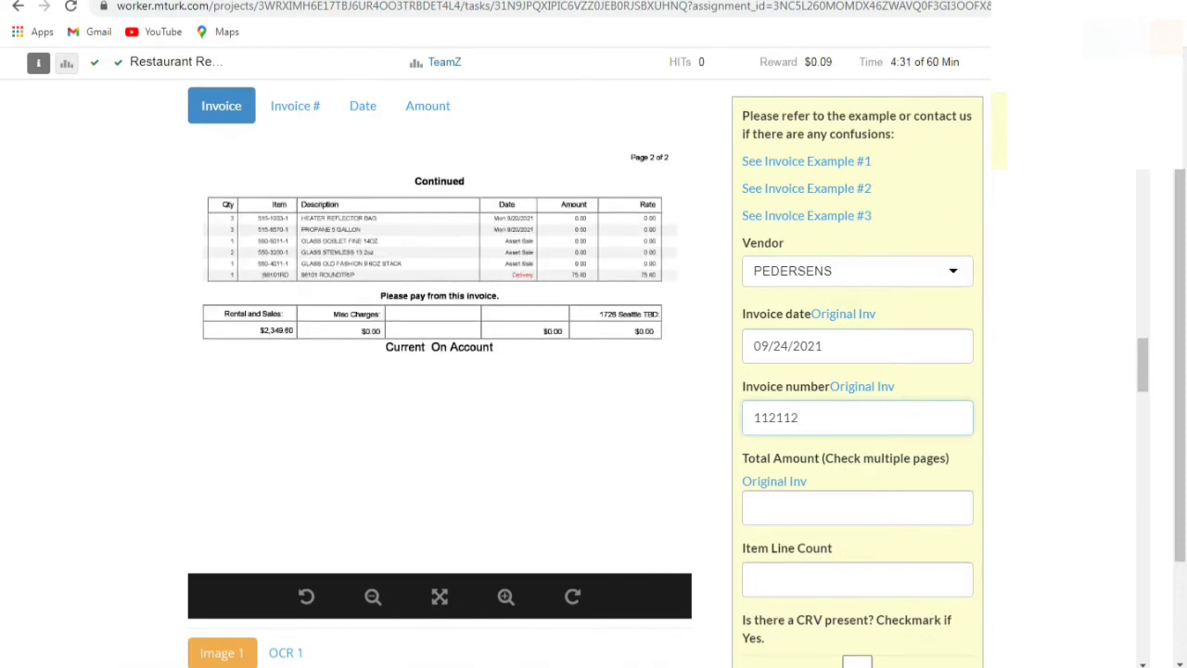
pyautogui.scroll(-2, 505, 514)
pyautogui.scroll(1, 506, 513)
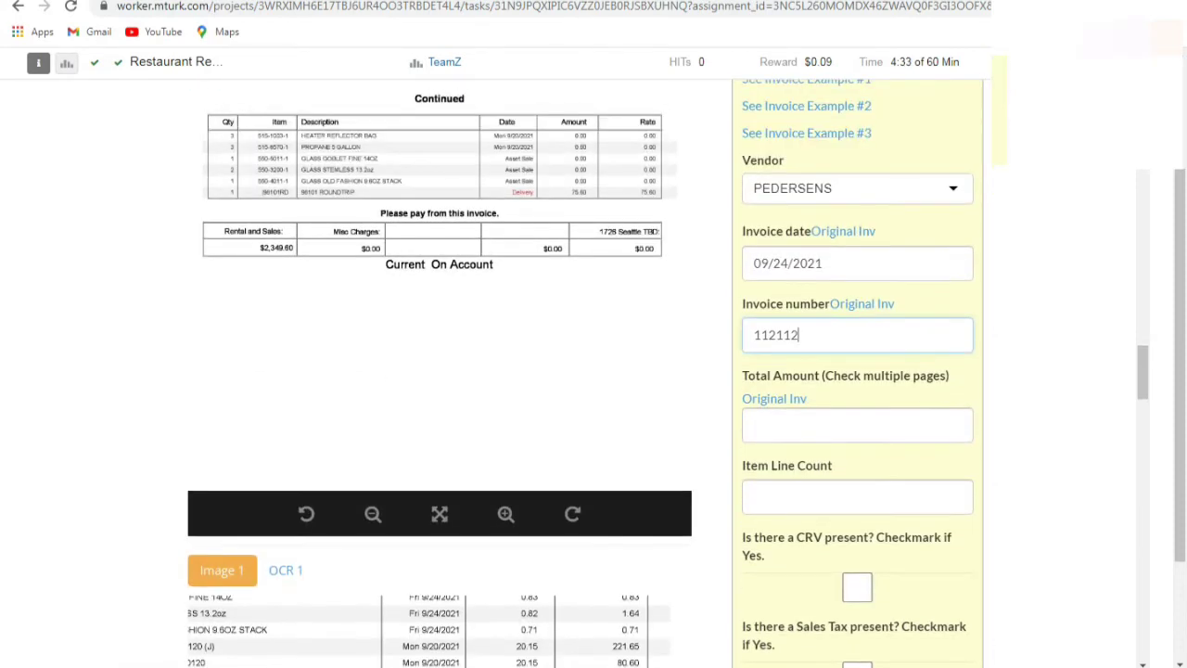
pyautogui.click(505, 513)
pyautogui.click(505, 514)
pyautogui.click(505, 514)
pyautogui.click(505, 514)
pyautogui.click(505, 513)
pyautogui.click(505, 514)
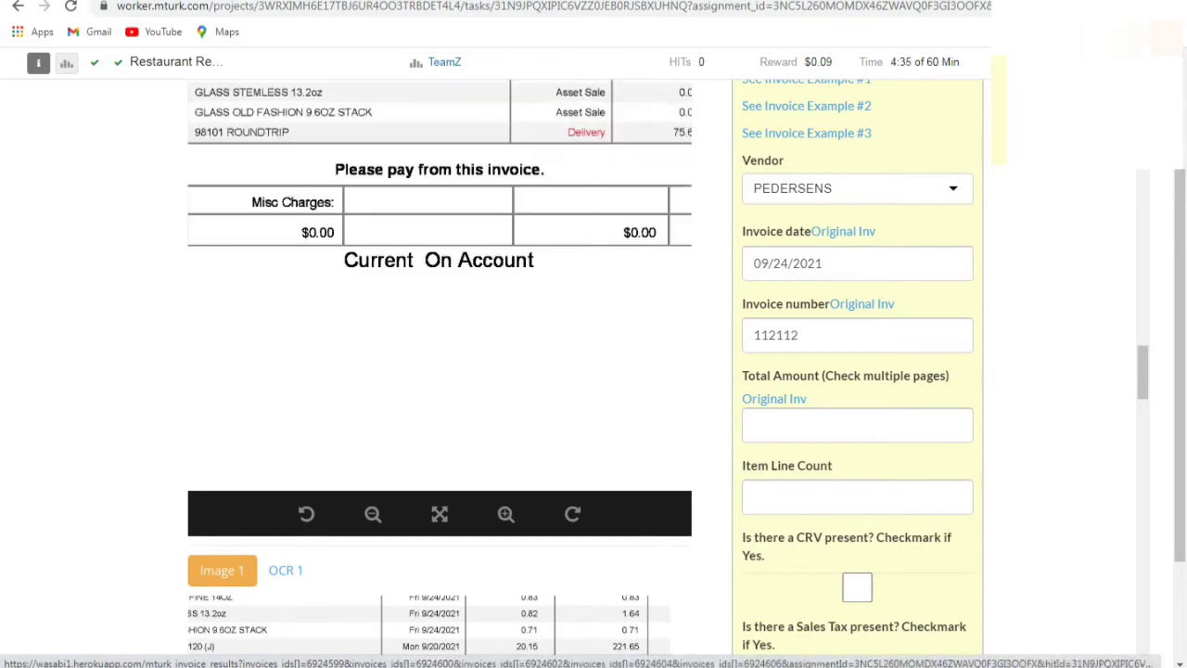
pyautogui.moveTo(371, 343); pyautogui.dragTo(555, 384)
pyautogui.click(857, 425)
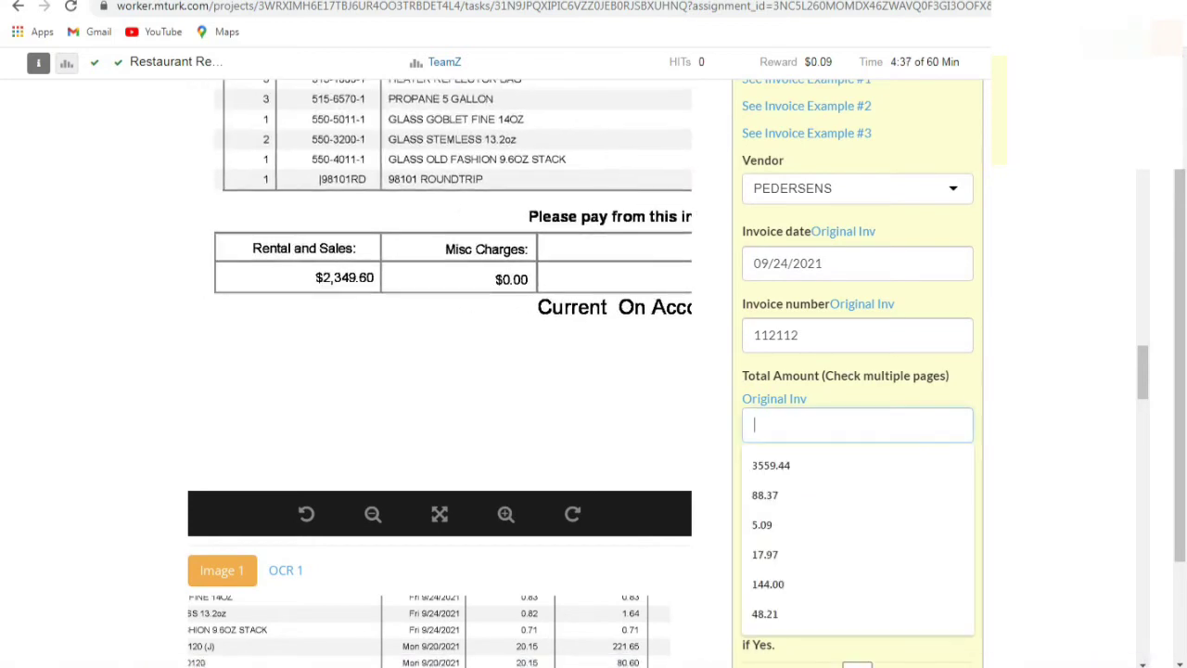
pyautogui.write('2349.60')
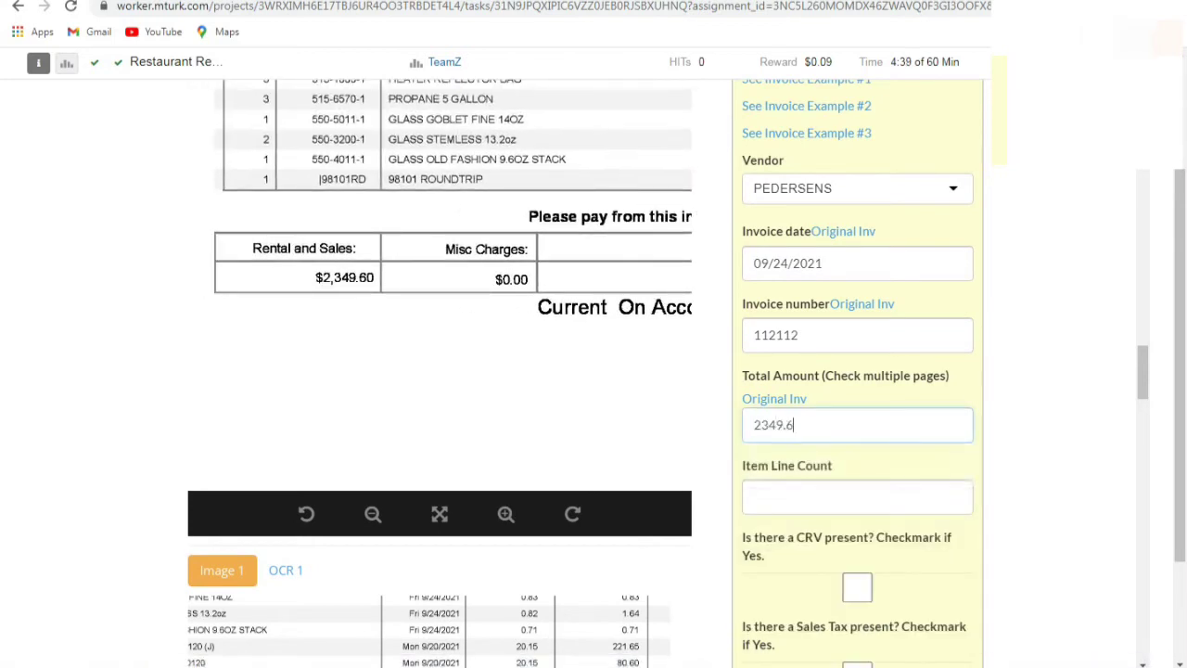
# Count the item lines on page 1 of the third invoice's scan and set its item line count to 23.
pyautogui.press('Tab')
pyautogui.scroll(-5, 594, 371)
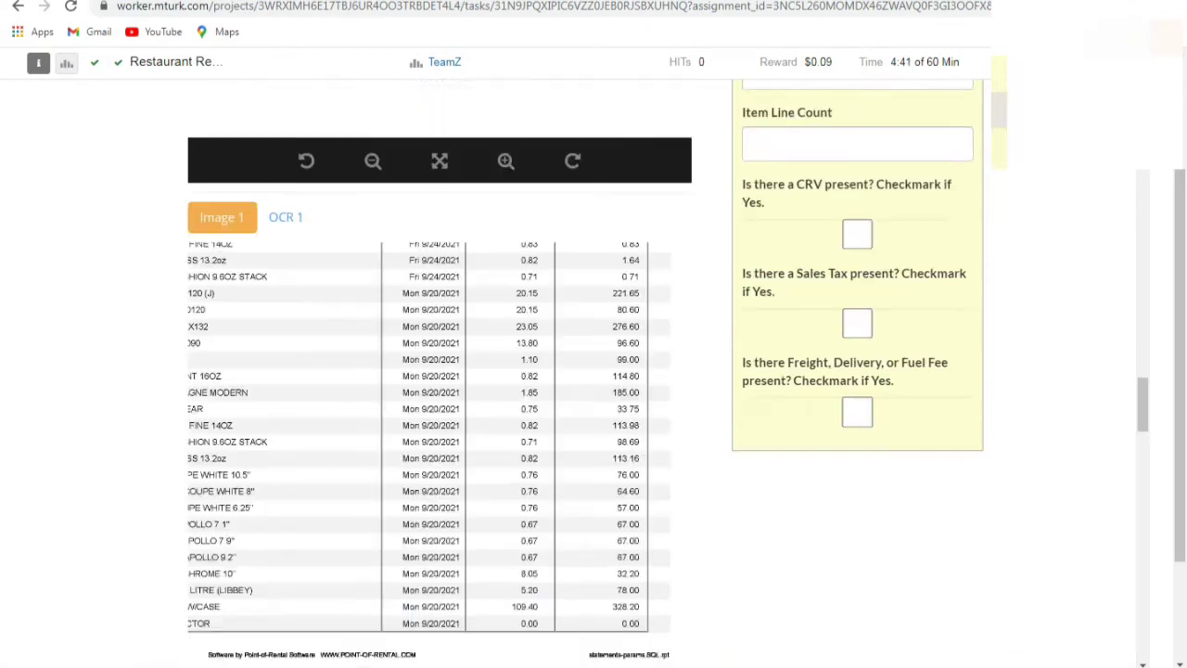
pyautogui.moveTo(439, 320); pyautogui.dragTo(440, 363)
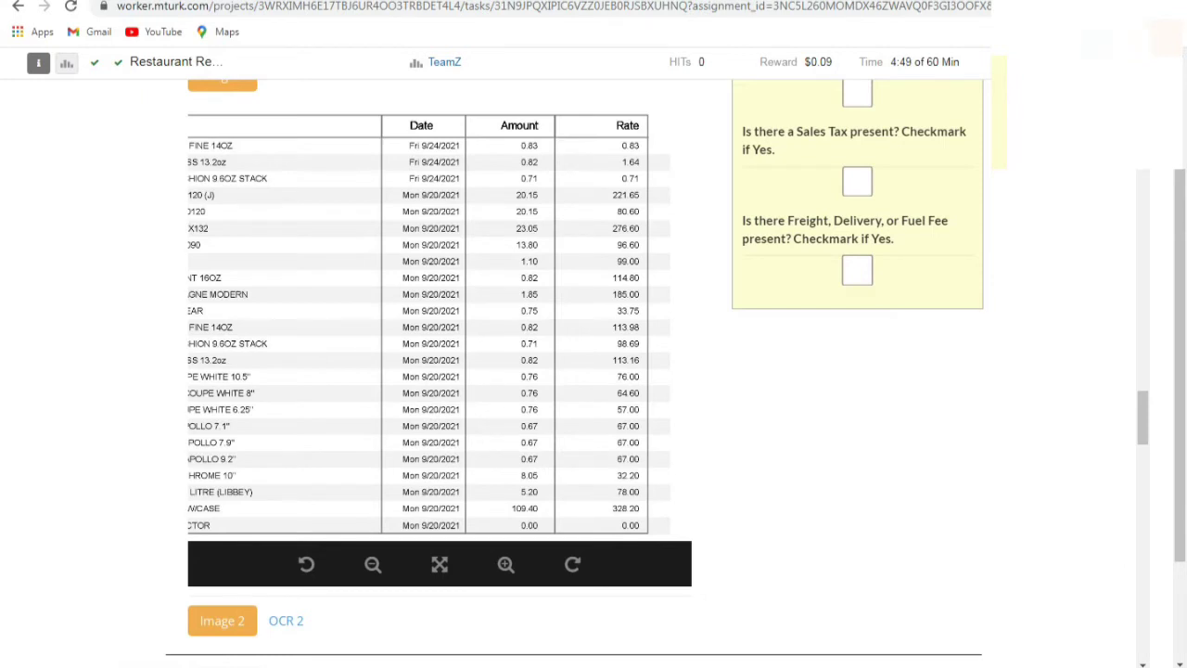
pyautogui.scroll(-1, 594, 371)
pyautogui.scroll(3, 593, 371)
pyautogui.click(857, 249)
pyautogui.write('2')
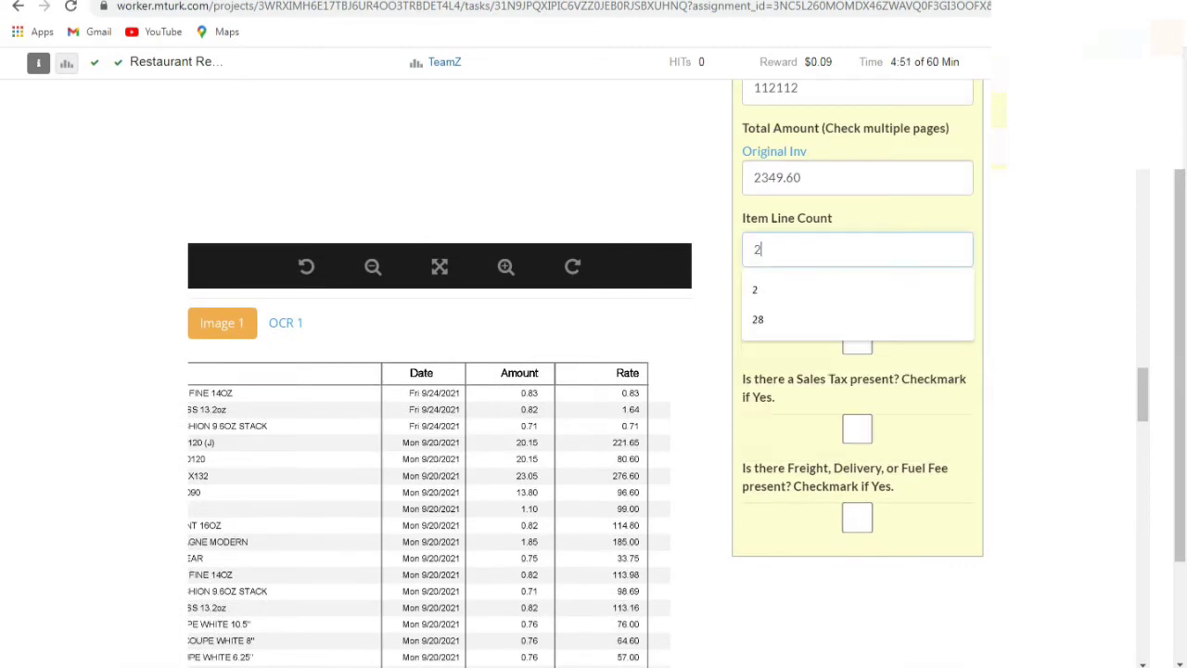
pyautogui.write('3')
# Mark the third invoice as having a freight, delivery or fuel fee, checking the Delivery line on page 2 of its scan.
pyautogui.press('Tab')
pyautogui.press('Tab')
pyautogui.press('Tab')
pyautogui.press('space')
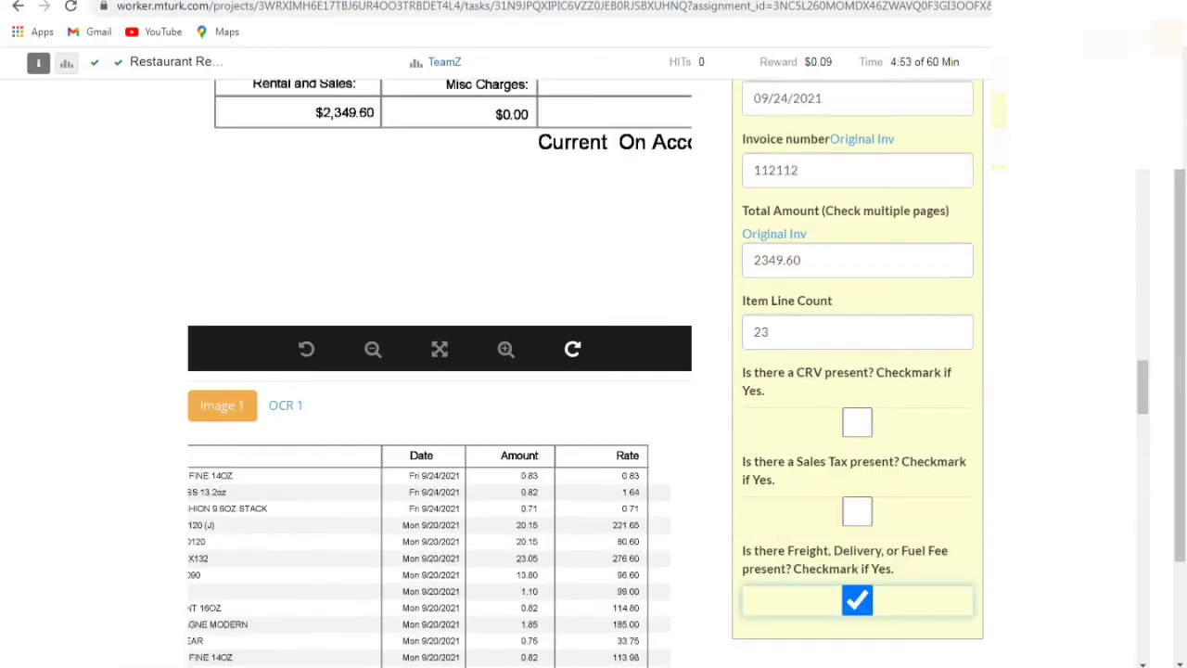
pyautogui.scroll(3, 573, 349)
pyautogui.moveTo(572, 349); pyautogui.dragTo(210, 335)
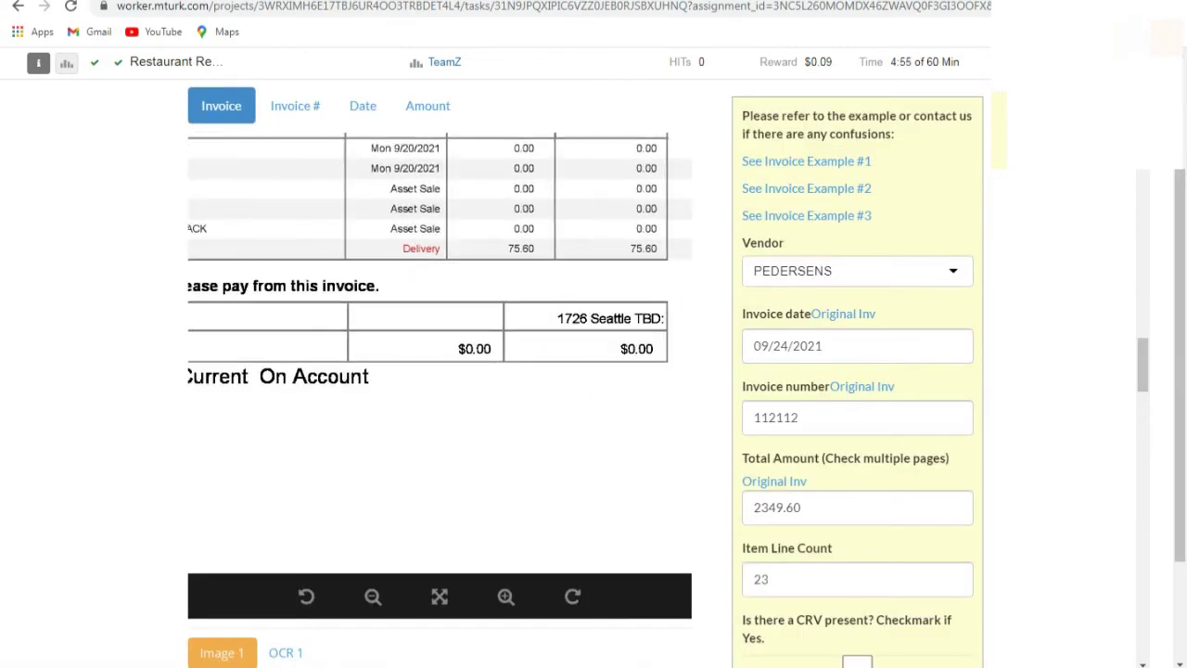
# Enlarge page 1 of the fourth invoice's scan to check the issuer, and set that invoice's vendor to PEDERSENS.
pyautogui.scroll(-15, 587, 372)
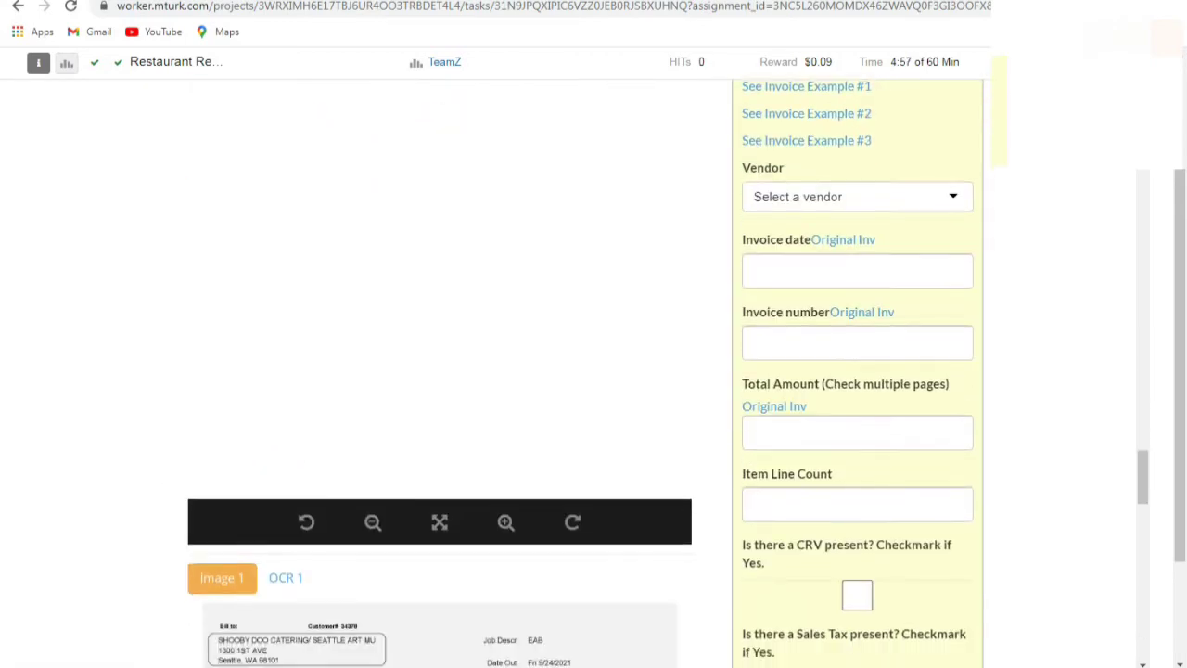
pyautogui.scroll(-5, 440, 371)
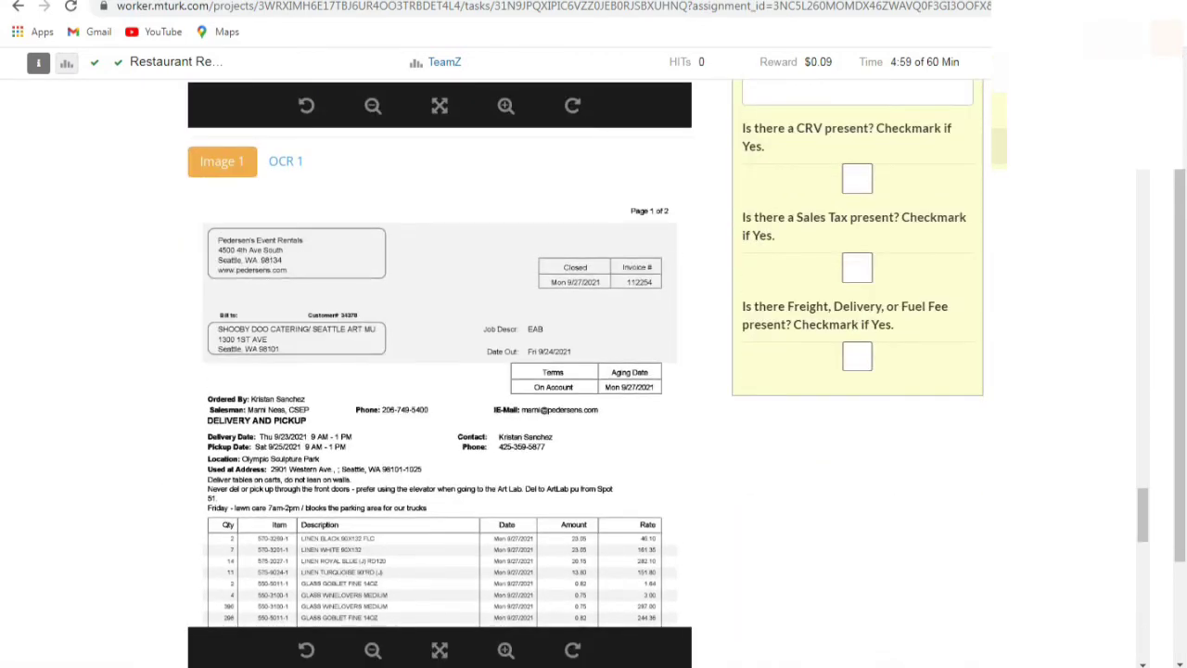
pyautogui.scroll(4, 505, 402)
pyautogui.scroll(-7, 505, 402)
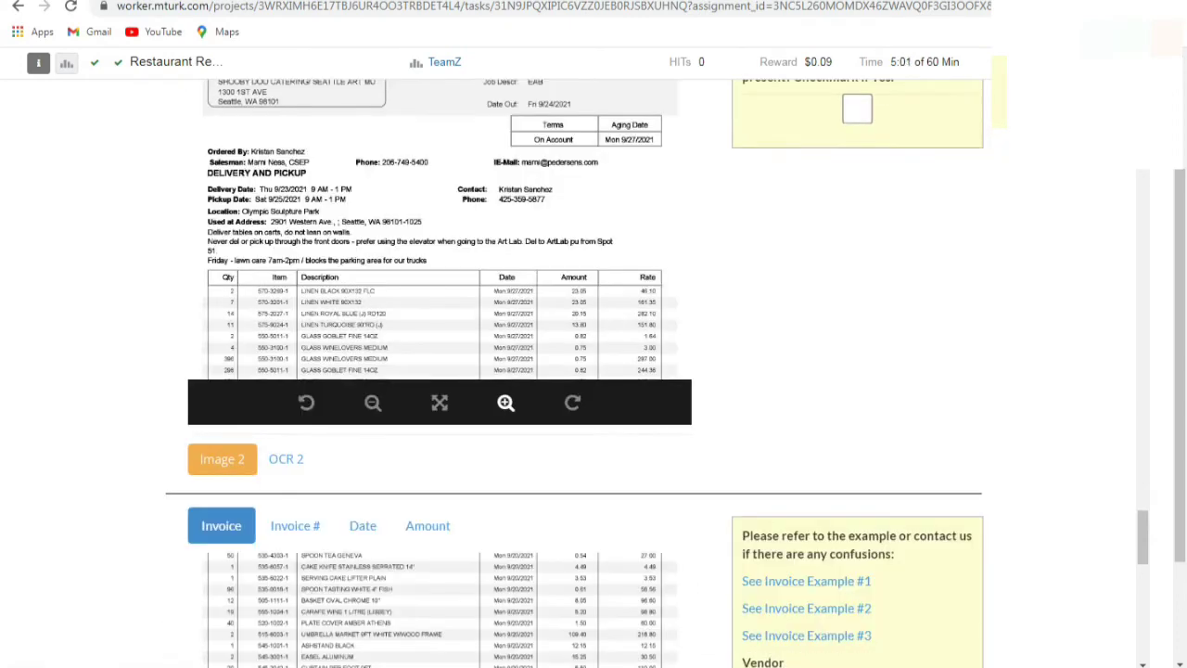
pyautogui.click(505, 402)
pyautogui.scroll(3, 506, 403)
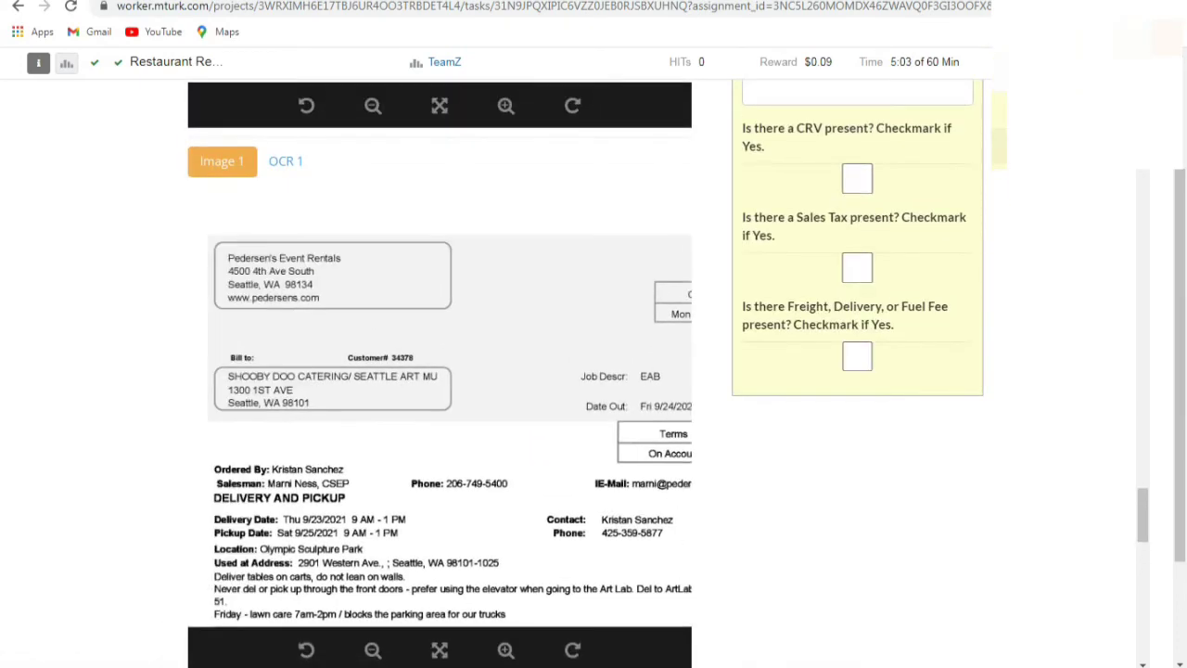
pyautogui.scroll(4, 584, 371)
pyautogui.click(857, 110)
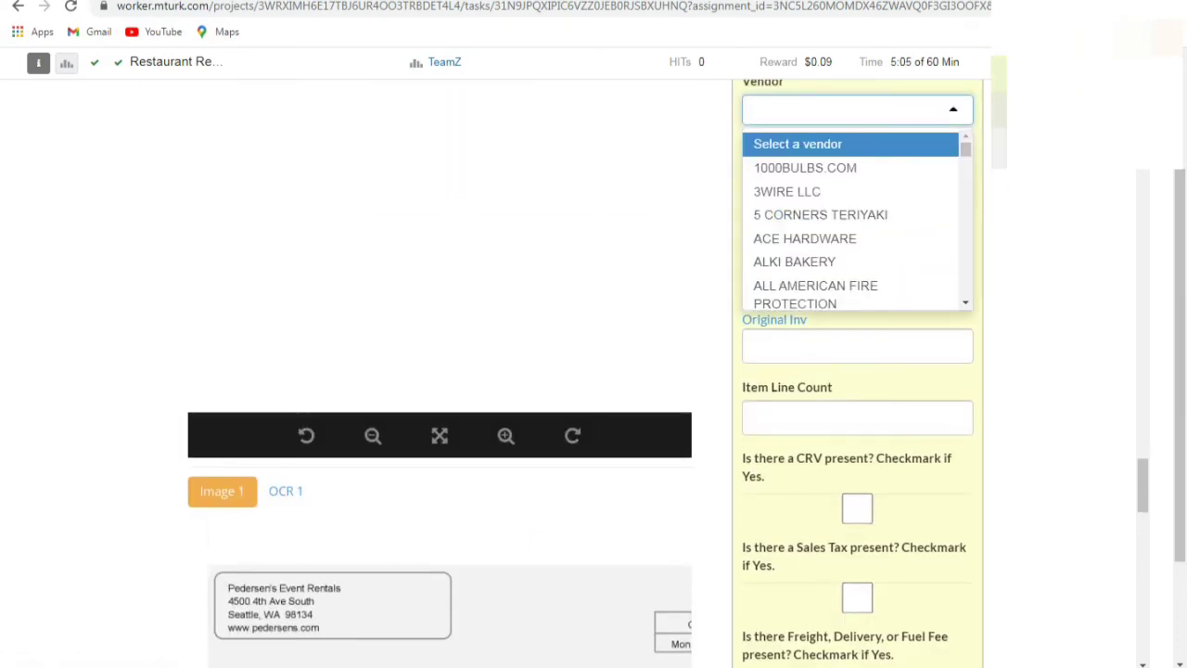
pyautogui.write('PEND')
pyautogui.press('BackSpace')
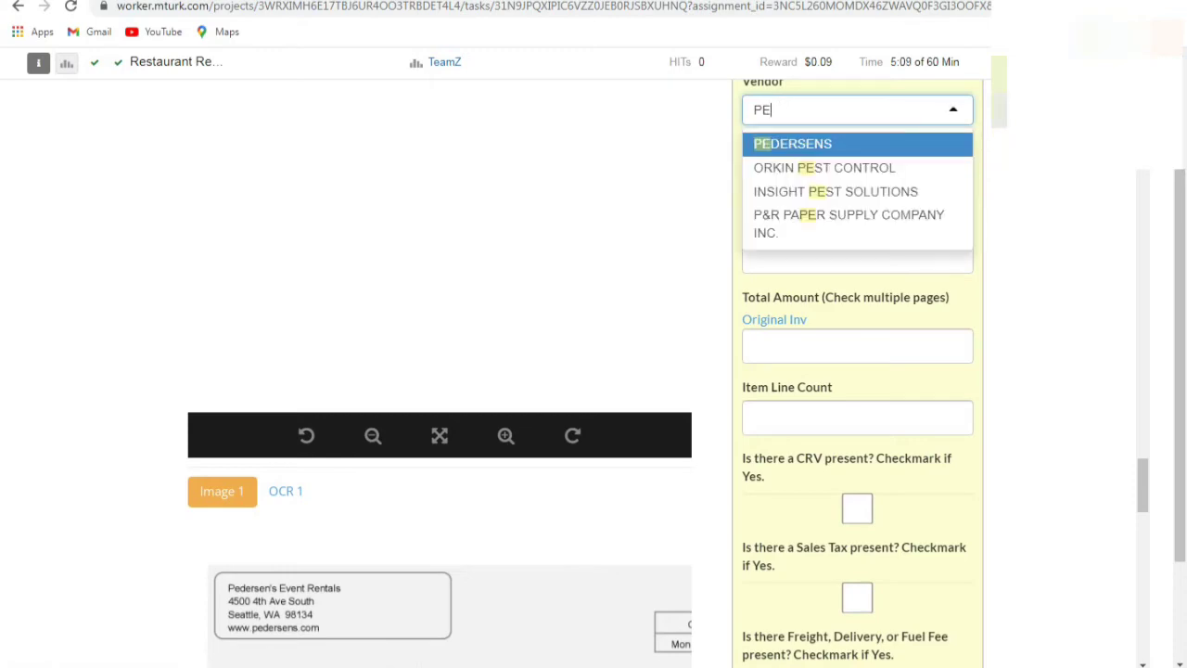
pyautogui.press('Return')
# Set the fourth invoice's date to 09/27/2021, matching the closed date on page 1 of its scan.
pyautogui.scroll(-4, 593, 371)
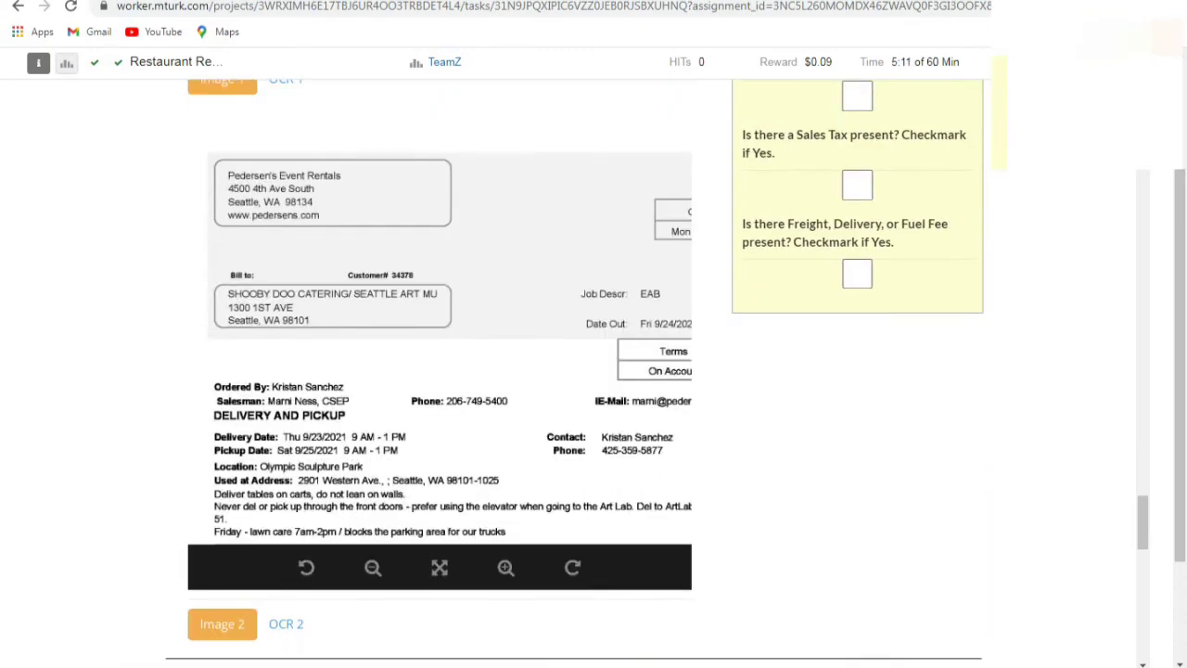
pyautogui.moveTo(577, 439); pyautogui.dragTo(440, 434)
pyautogui.scroll(4, 439, 434)
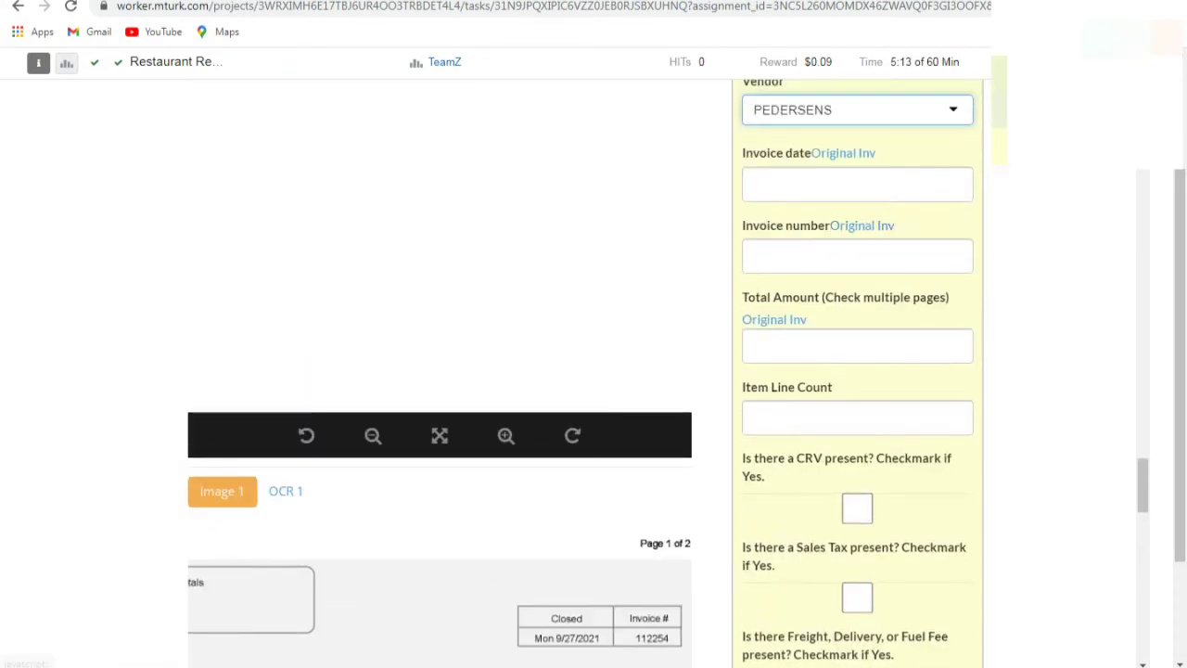
pyautogui.click(857, 185)
pyautogui.click(755, 229)
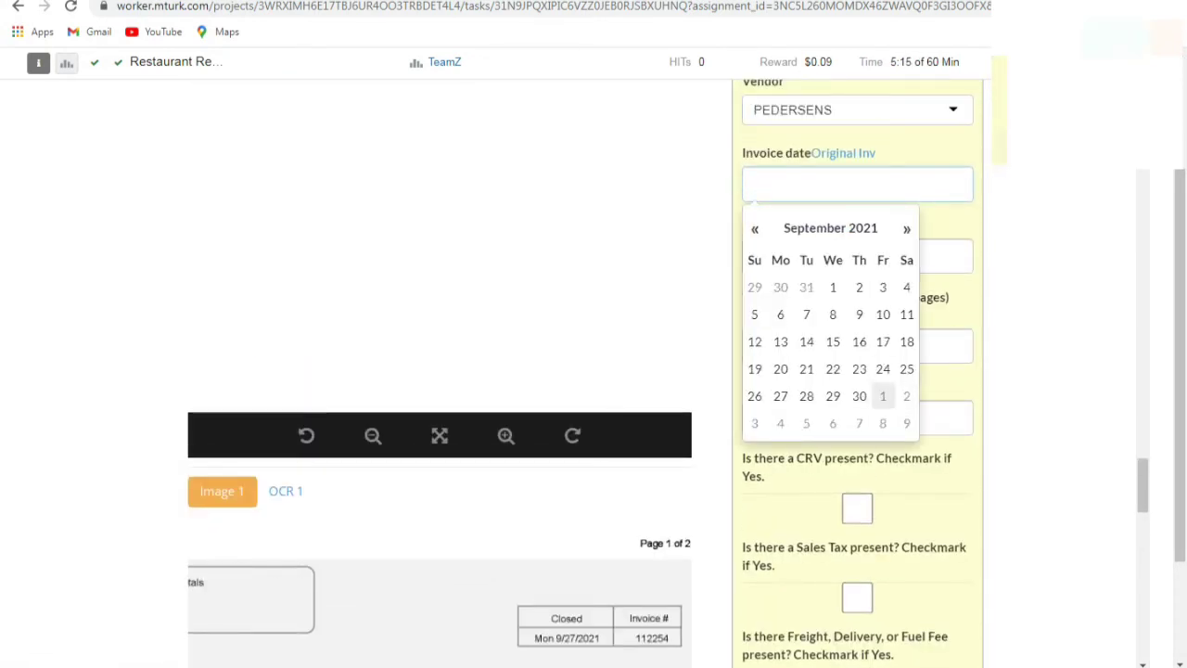
pyautogui.click(781, 396)
# Fill in the fourth invoice's invoice number, copying it from the Invoice # box on page 1 of its scan.
pyautogui.click(944, 257)
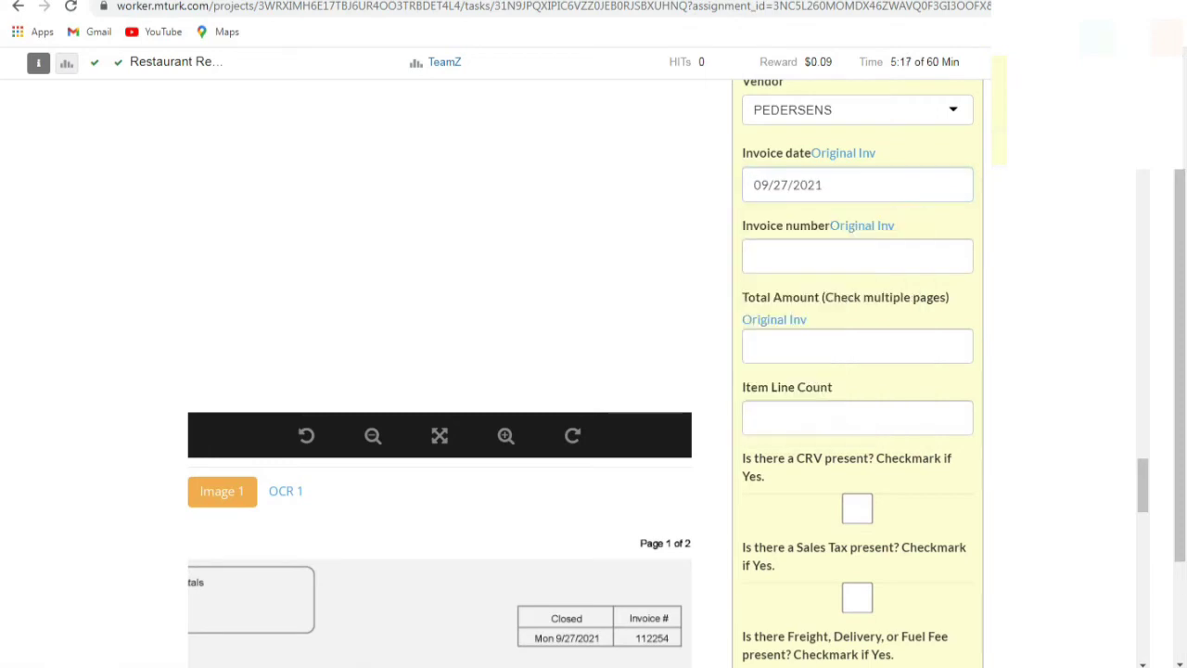
pyautogui.click(944, 257)
pyautogui.write('112254')
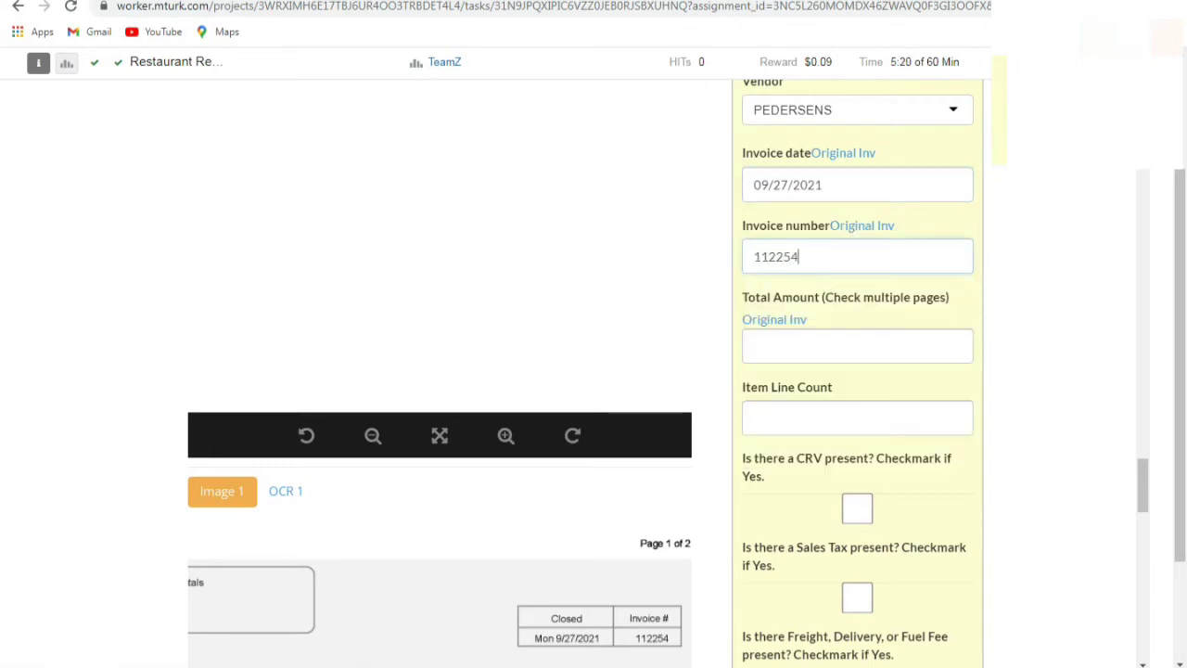
# Review both pages of the fourth invoice's scan and set its total amount to 2996.50, the Rental and Sales figure.
pyautogui.scroll(-4, 439, 371)
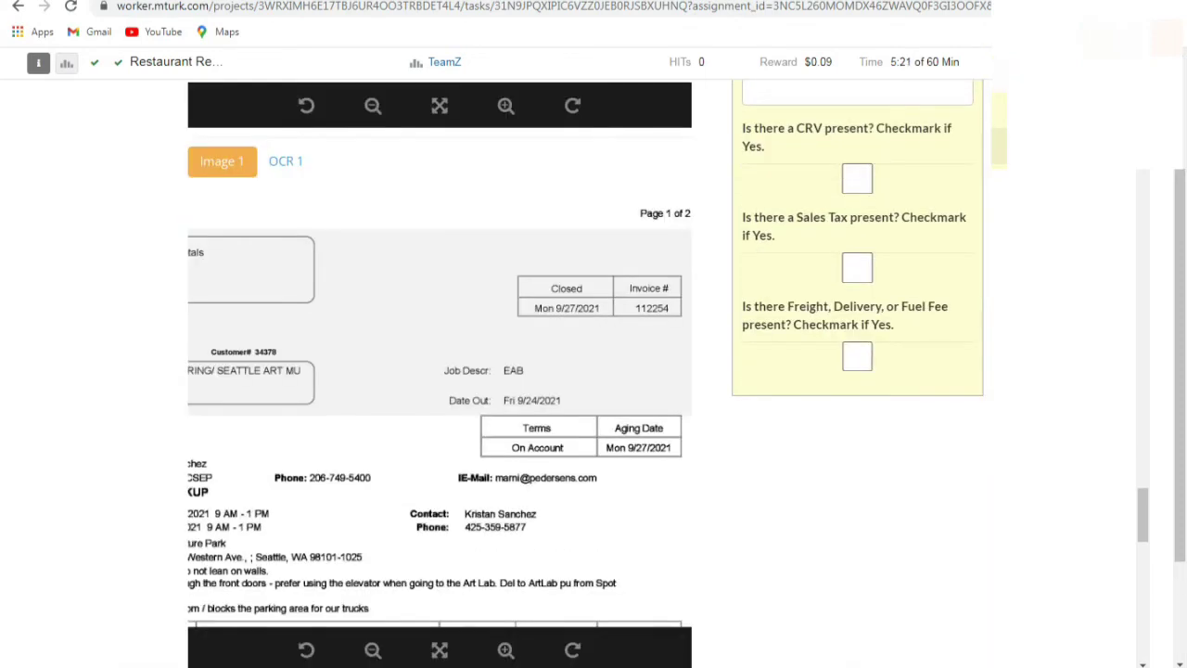
pyautogui.scroll(-3, 440, 371)
pyautogui.scroll(-2, 440, 371)
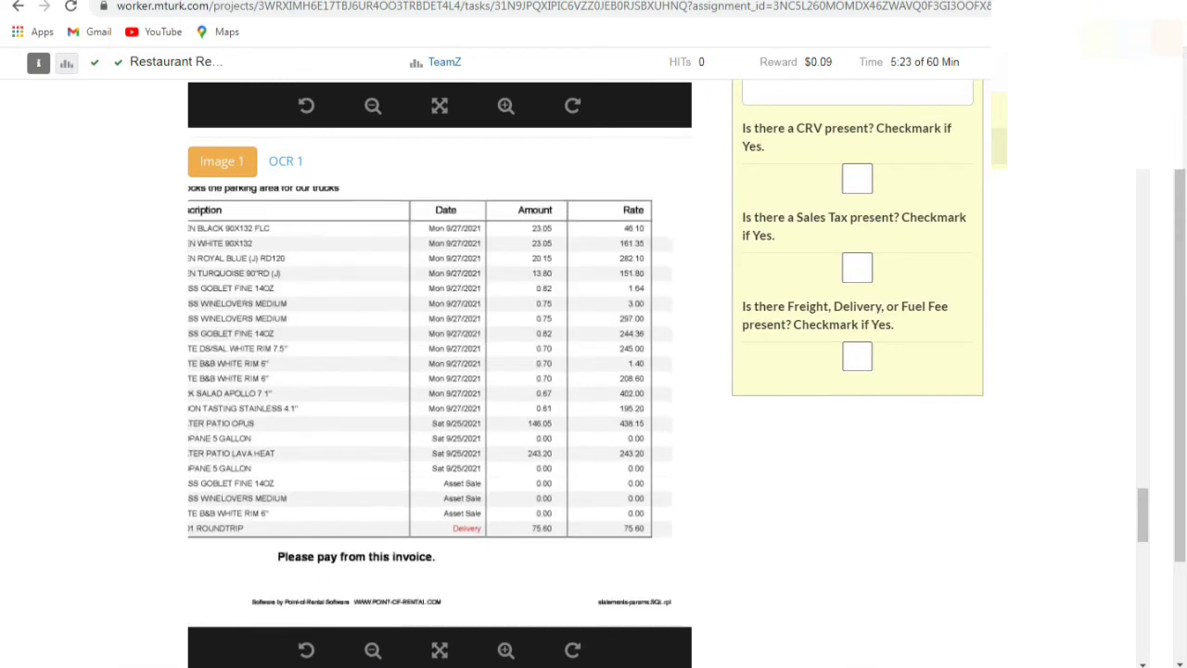
pyautogui.scroll(-5, 439, 371)
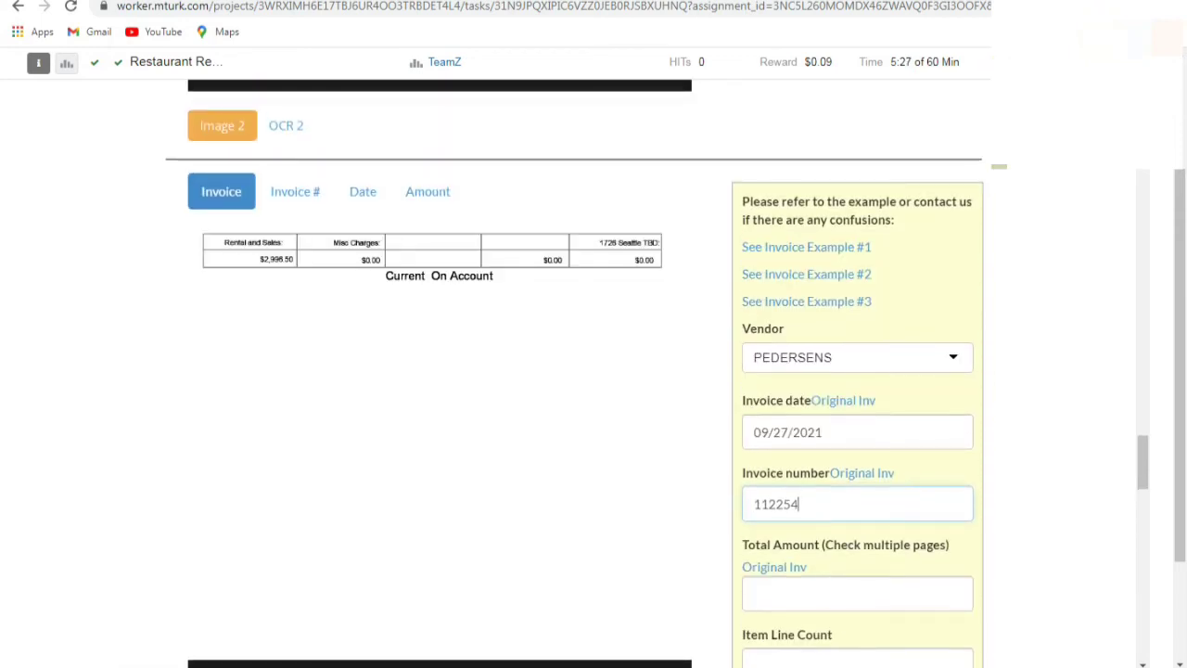
pyautogui.scroll(-2, 505, 517)
pyautogui.scroll(2, 506, 517)
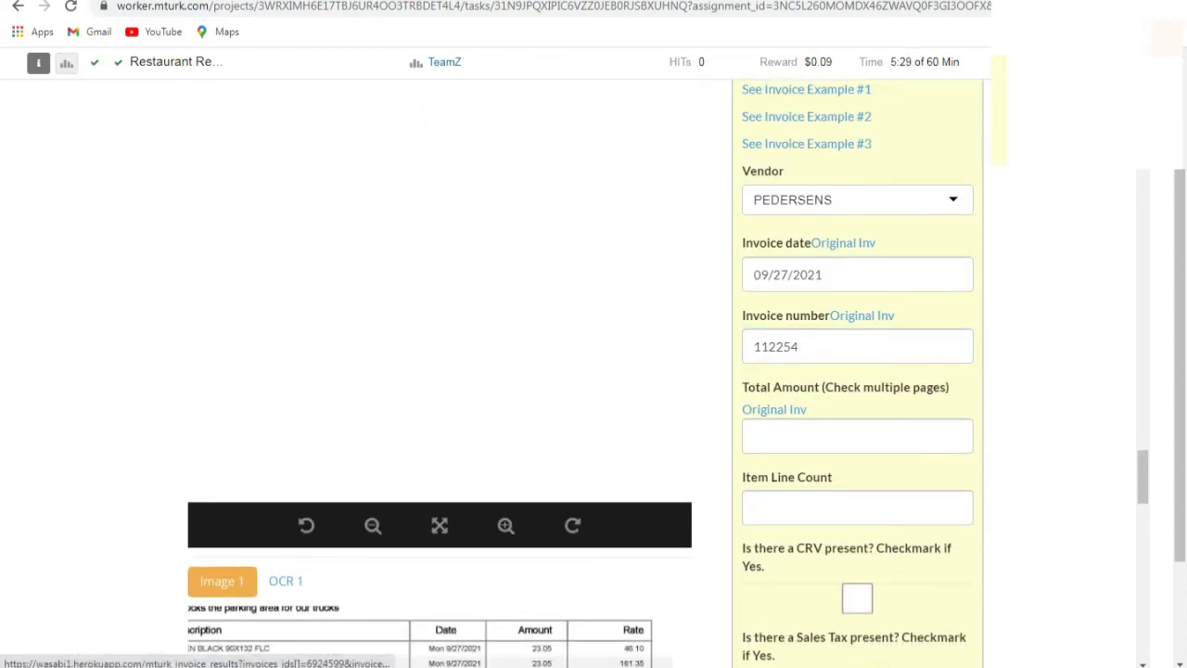
pyautogui.scroll(-1, 505, 517)
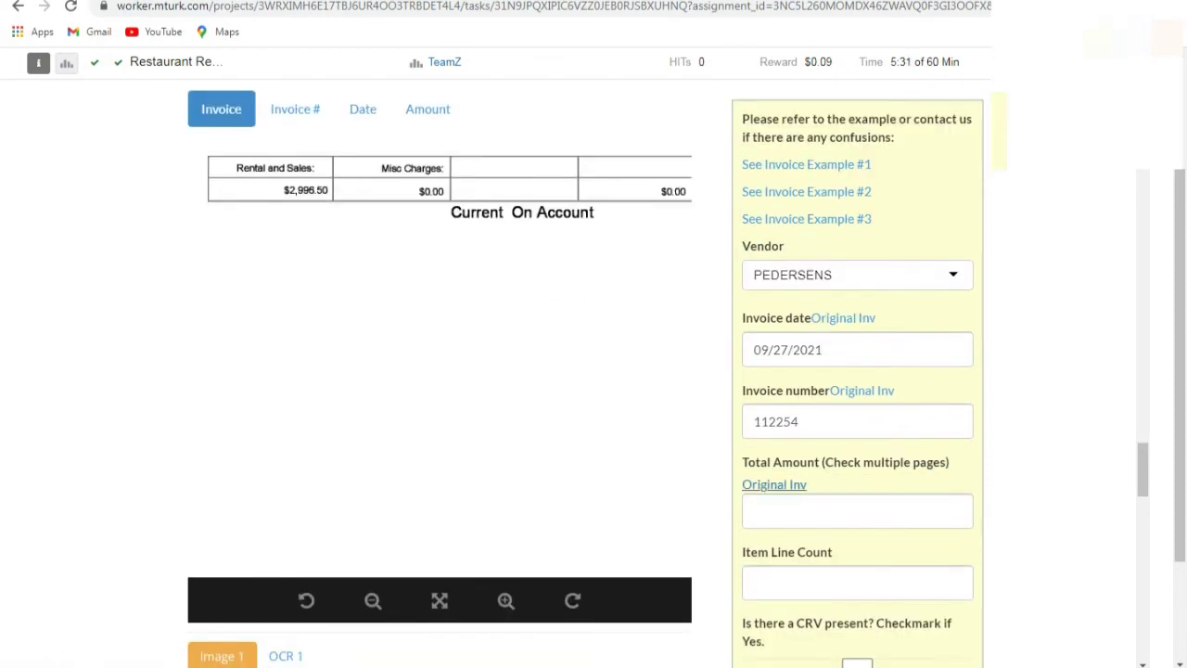
pyautogui.click(785, 514)
pyautogui.write('2996.50')
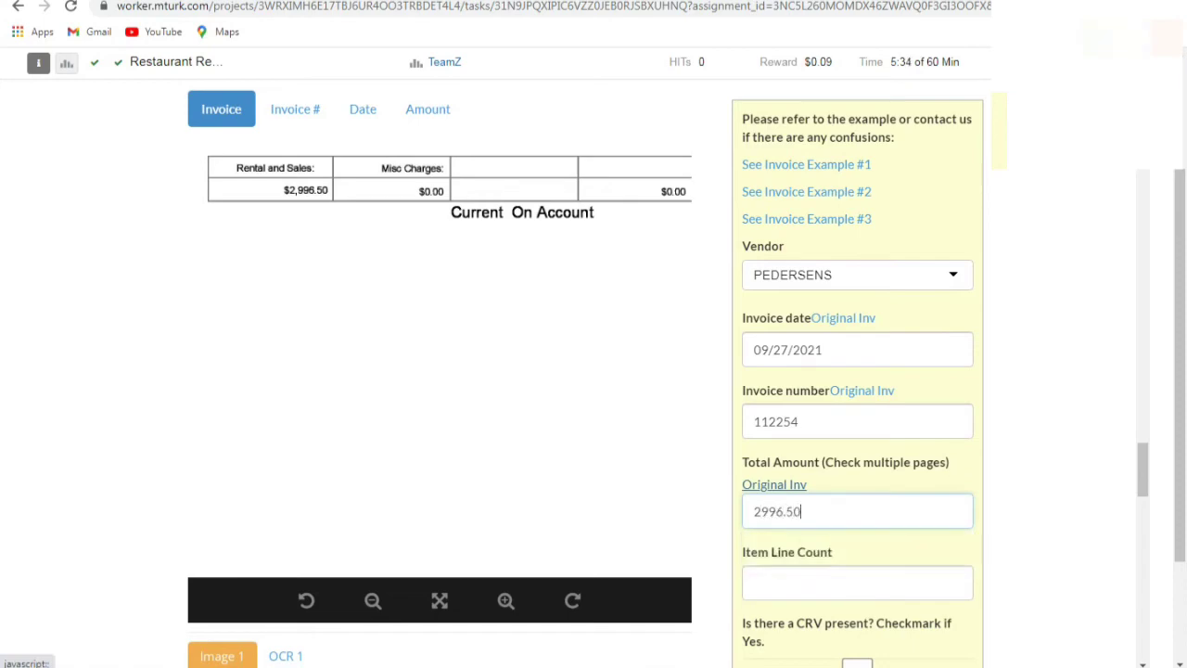
# Set the fourth invoice's item line count to 15 and mark it as having a freight, delivery or fuel fee.
pyautogui.scroll(-5, 439, 371)
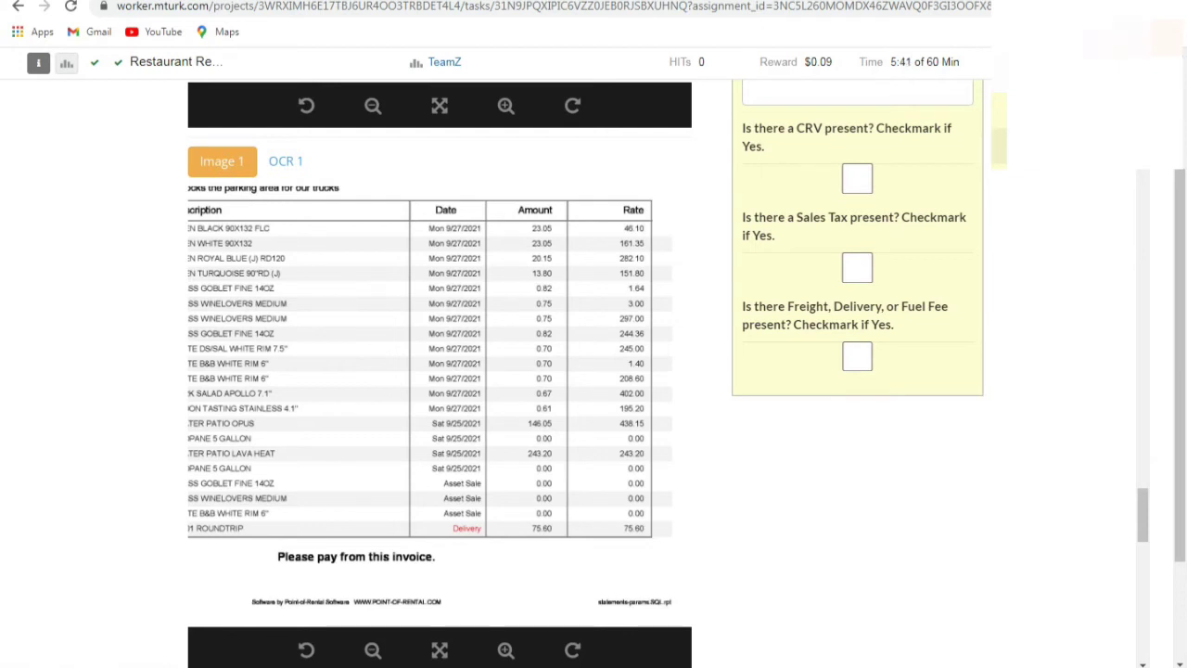
pyautogui.scroll(3, 594, 371)
pyautogui.click(857, 335)
pyautogui.write('15')
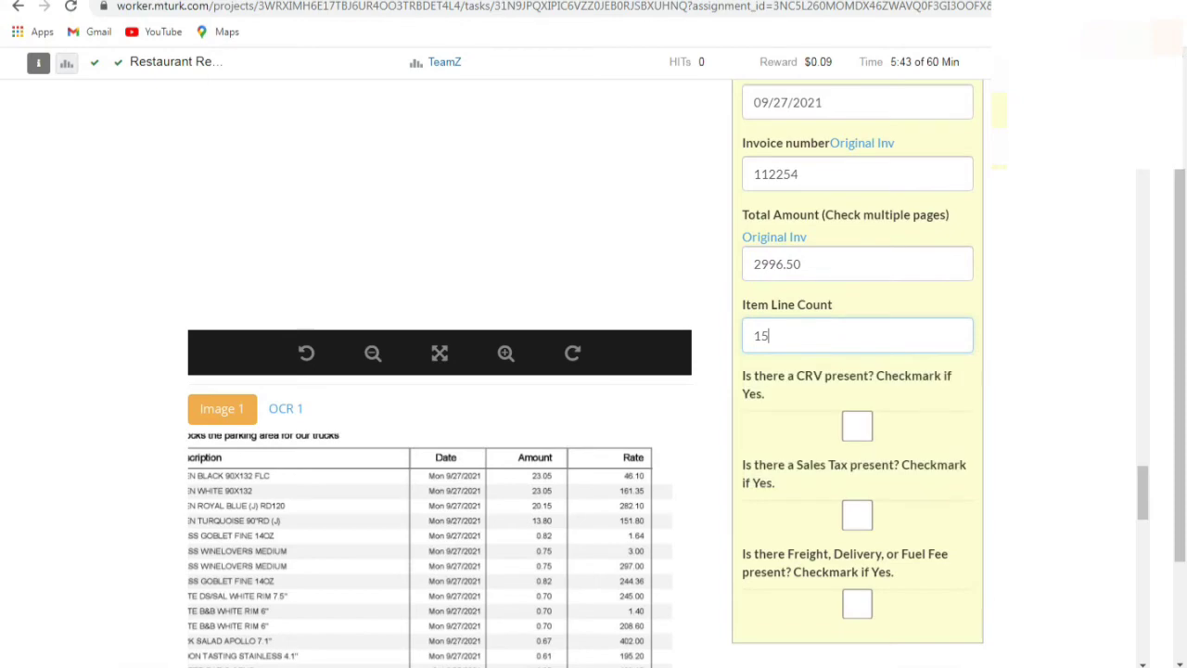
pyautogui.scroll(-2, 593, 371)
pyautogui.click(857, 438)
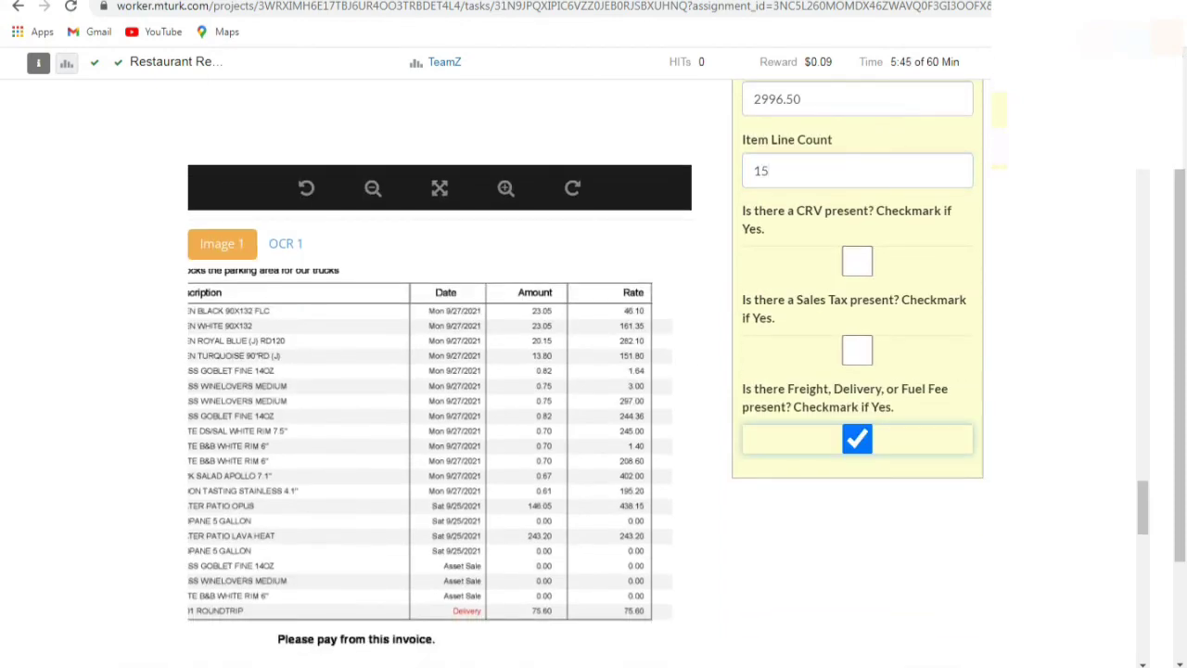
# Look over both pages of the fifth invoice's scan and enlarge page 1 to examine the issuer.
pyautogui.scroll(-9, 856, 439)
pyautogui.moveTo(483, 325); pyautogui.dragTo(482, 430)
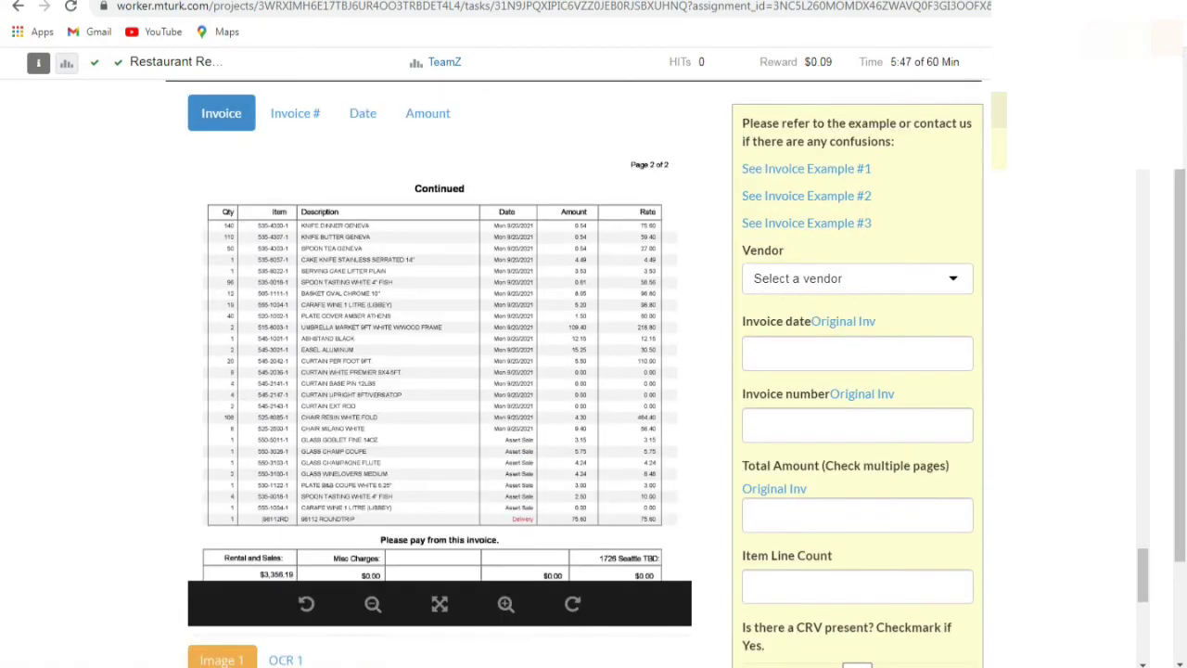
pyautogui.scroll(-5, 572, 649)
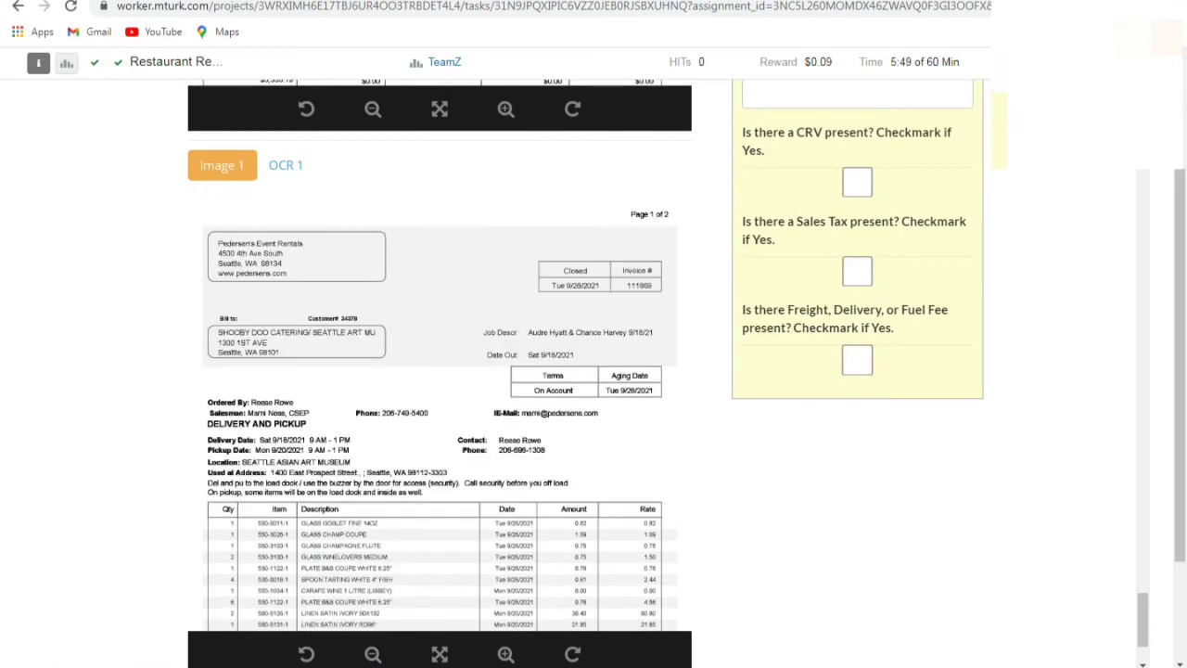
pyautogui.click(506, 654)
pyautogui.click(505, 653)
pyautogui.click(506, 654)
pyautogui.click(505, 654)
pyautogui.moveTo(445, 463); pyautogui.dragTo(561, 538)
pyautogui.scroll(3, 594, 371)
pyautogui.scroll(3, 594, 371)
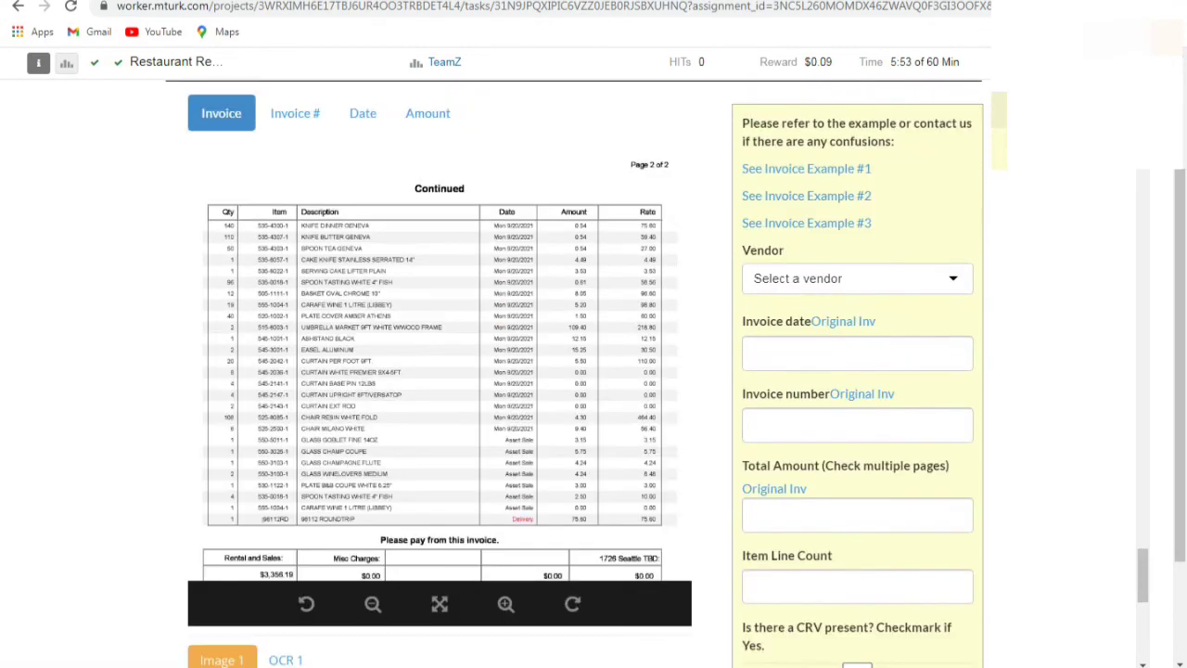
# Set the fifth invoice's vendor to PEDERSENS.
pyautogui.click(857, 279)
pyautogui.write('PEDEN')
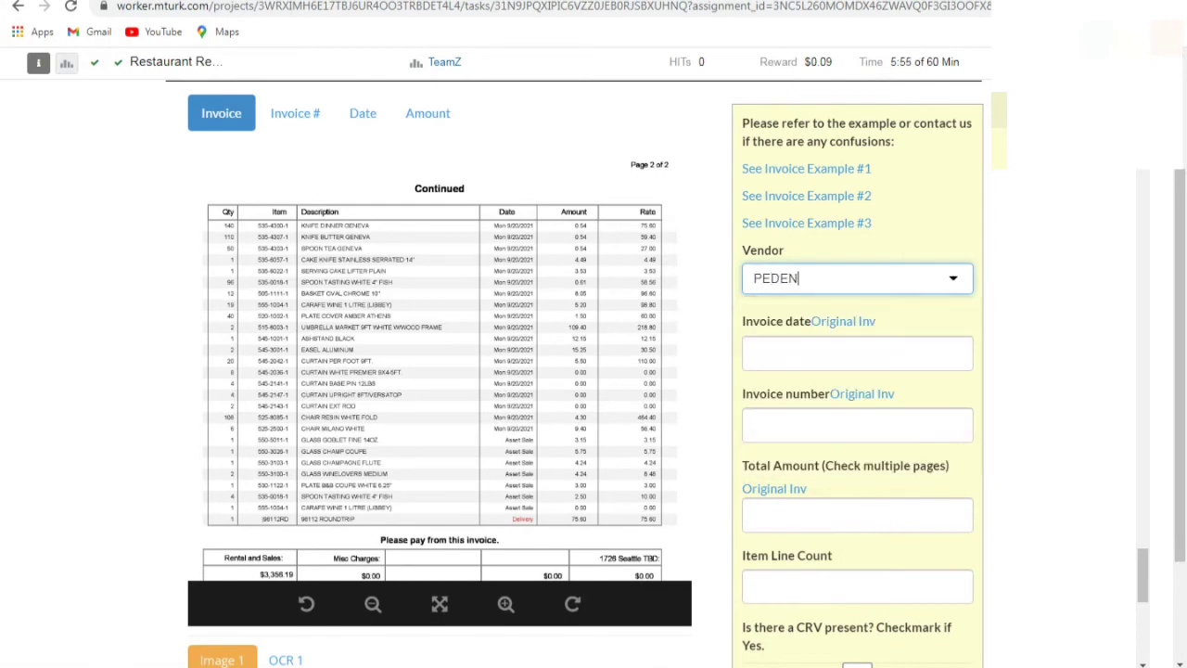
pyautogui.press('BackSpace')
pyautogui.press('BackSpace')
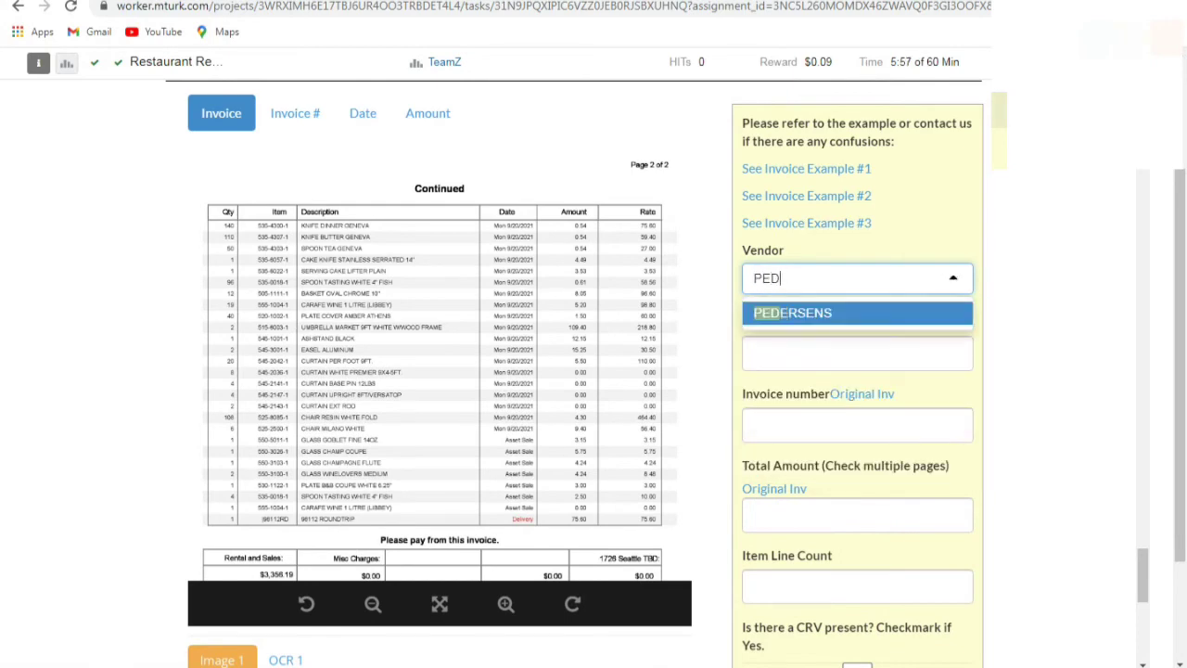
pyautogui.click(854, 318)
# Set the fifth invoice's date to 09/28/2021, matching the closed date on page 1 of its scan.
pyautogui.scroll(-6, 593, 371)
pyautogui.moveTo(556, 371); pyautogui.dragTo(323, 314)
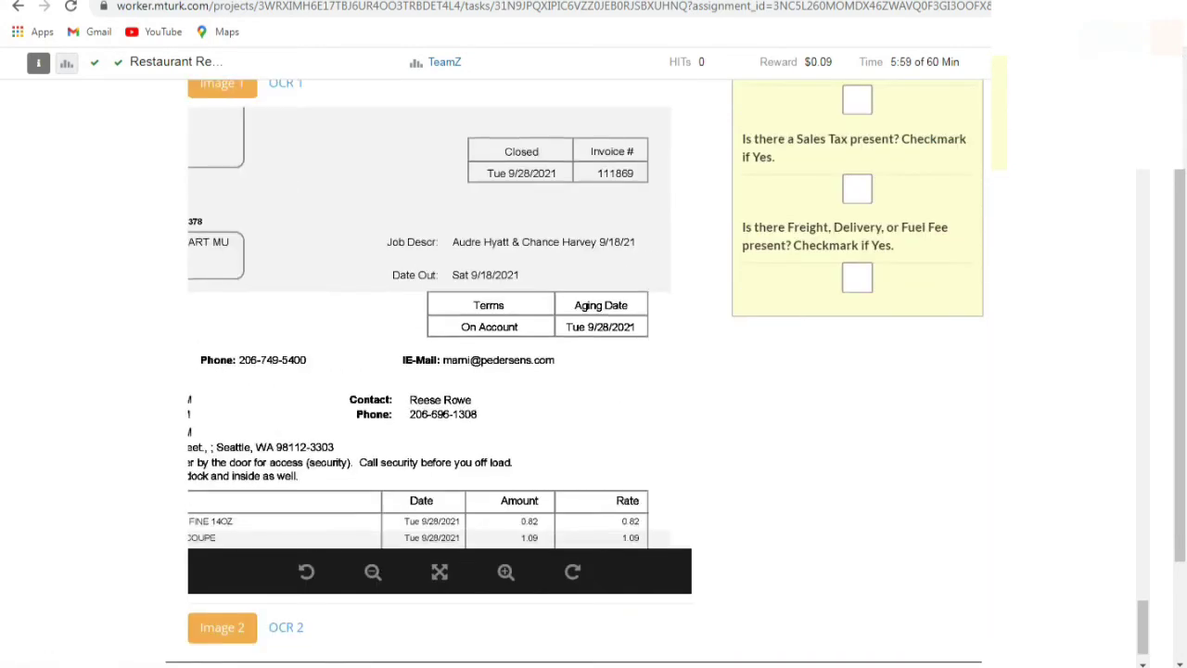
pyautogui.scroll(5, 593, 371)
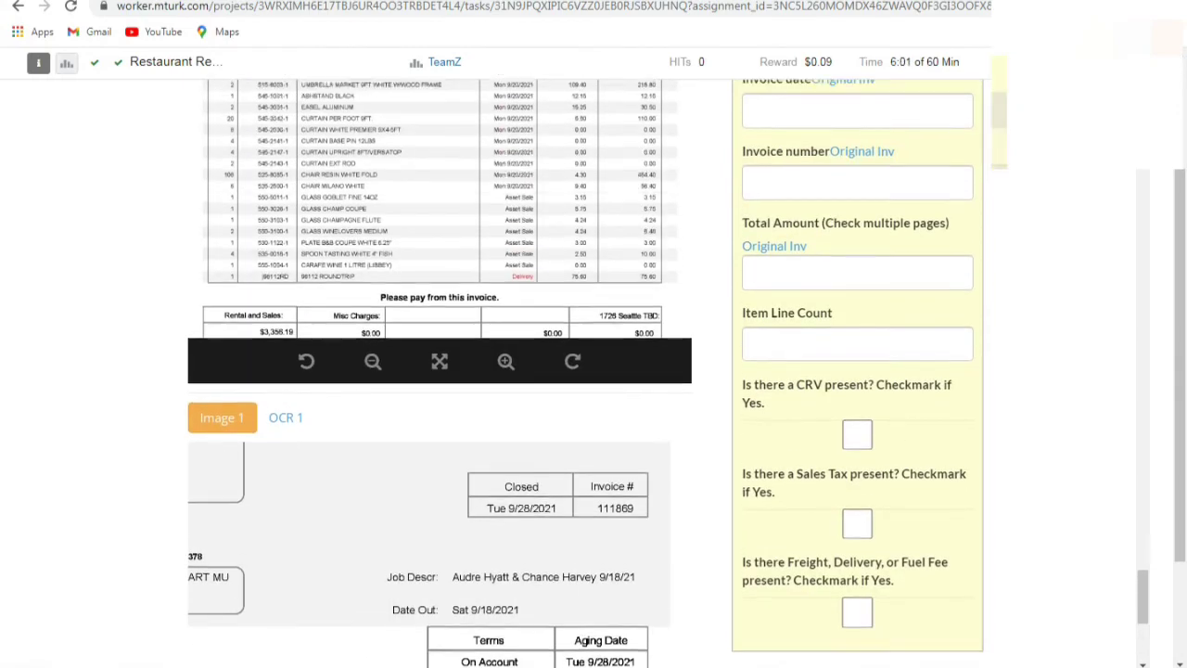
pyautogui.click(857, 271)
pyautogui.click(755, 315)
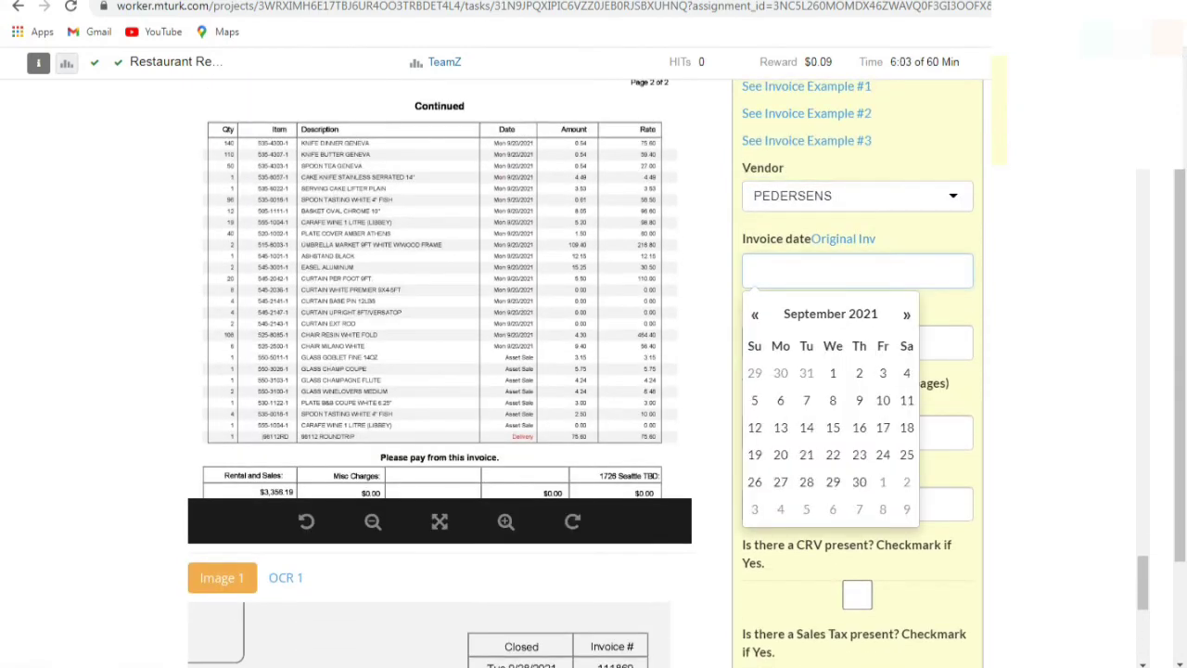
pyautogui.click(806, 481)
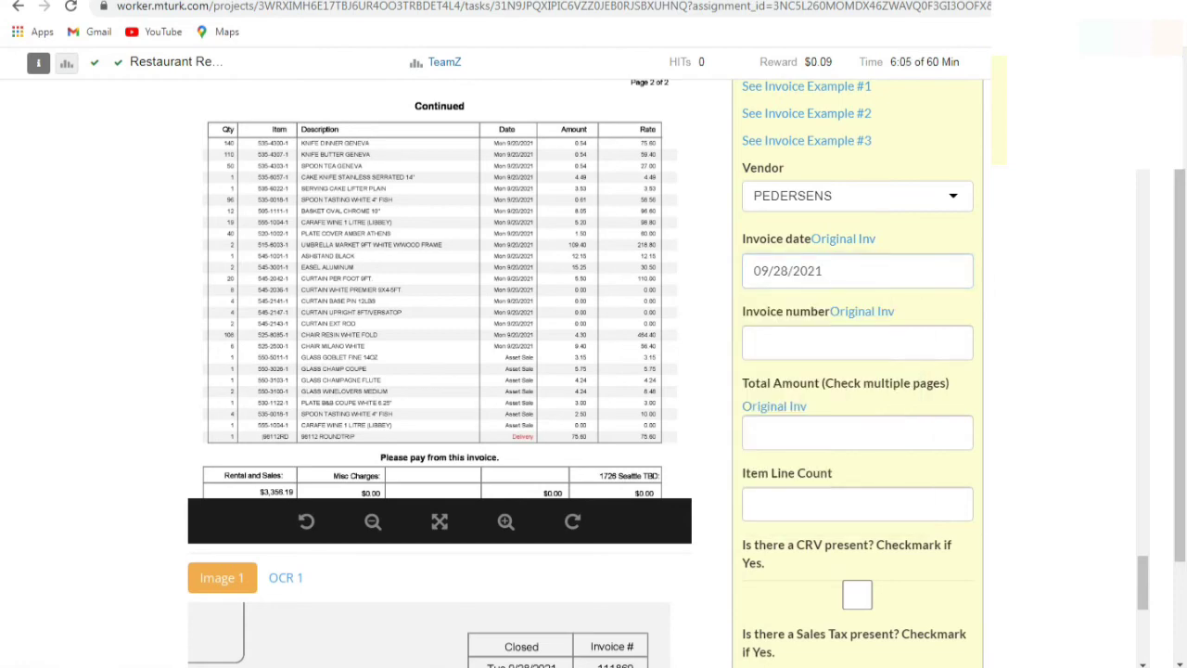
# Fill in the fifth invoice's invoice number from the Invoice # box on page 1 of its scan.
pyautogui.click(857, 343)
pyautogui.scroll(-1, 857, 343)
pyautogui.write('11869')
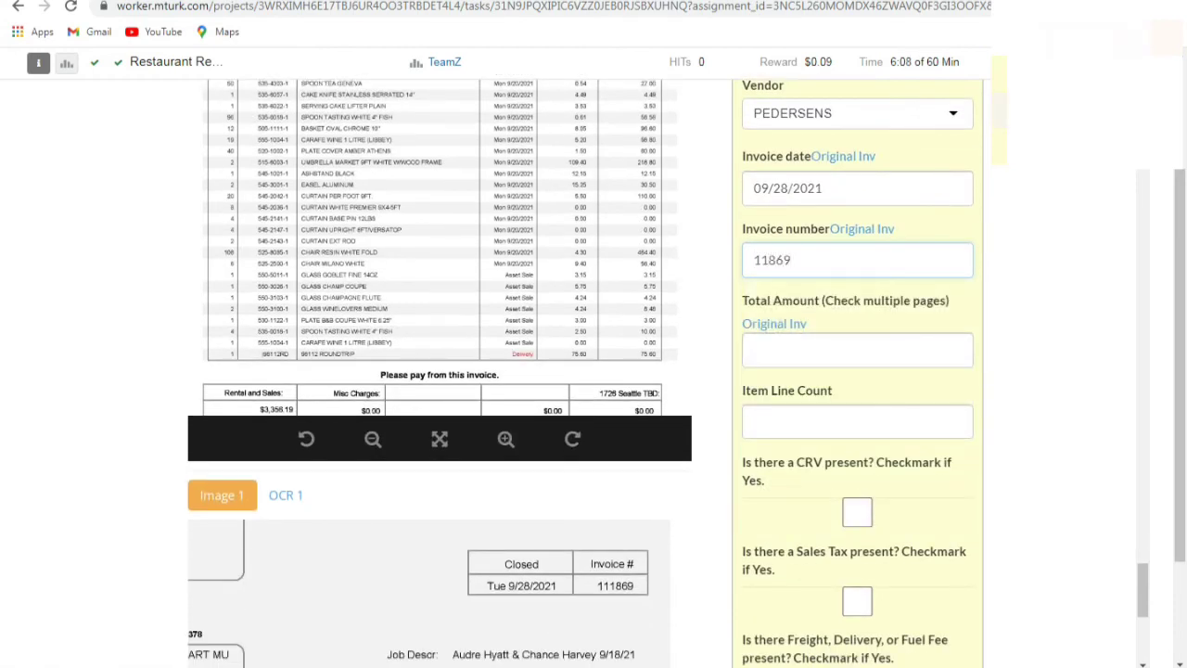
# Set the fifth invoice's total amount to 3356.19, taken from the Rental and Sales box on page 2 of its scan.
pyautogui.scroll(-10, 428, 370)
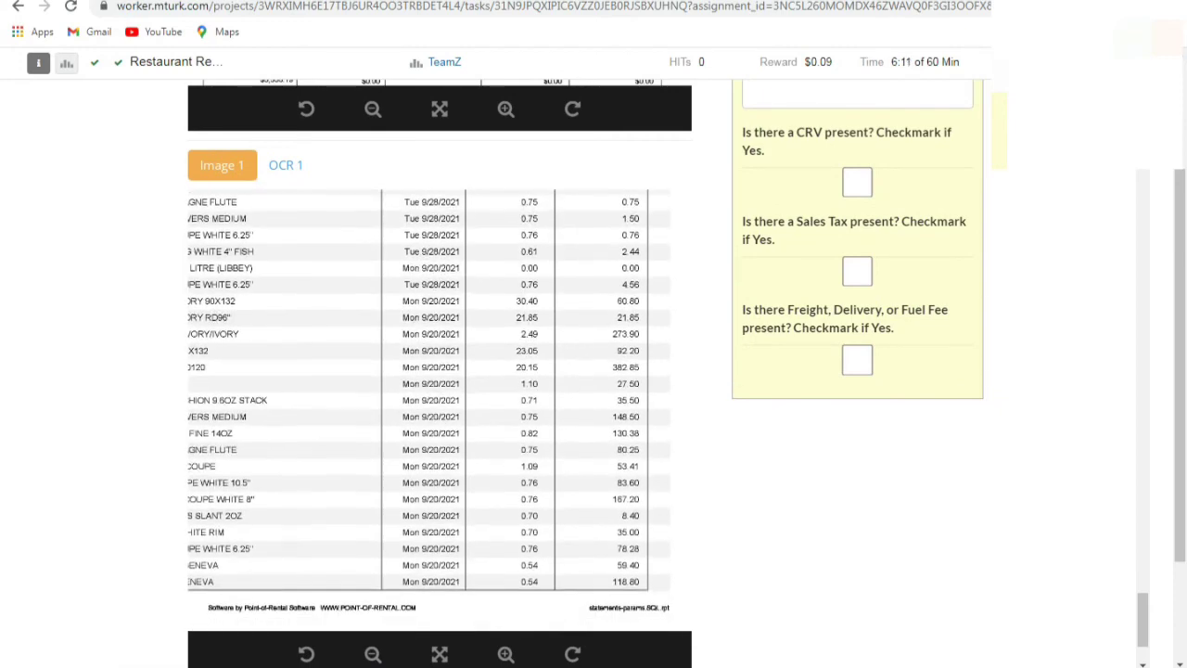
pyautogui.scroll(5, 428, 389)
pyautogui.scroll(2, 432, 324)
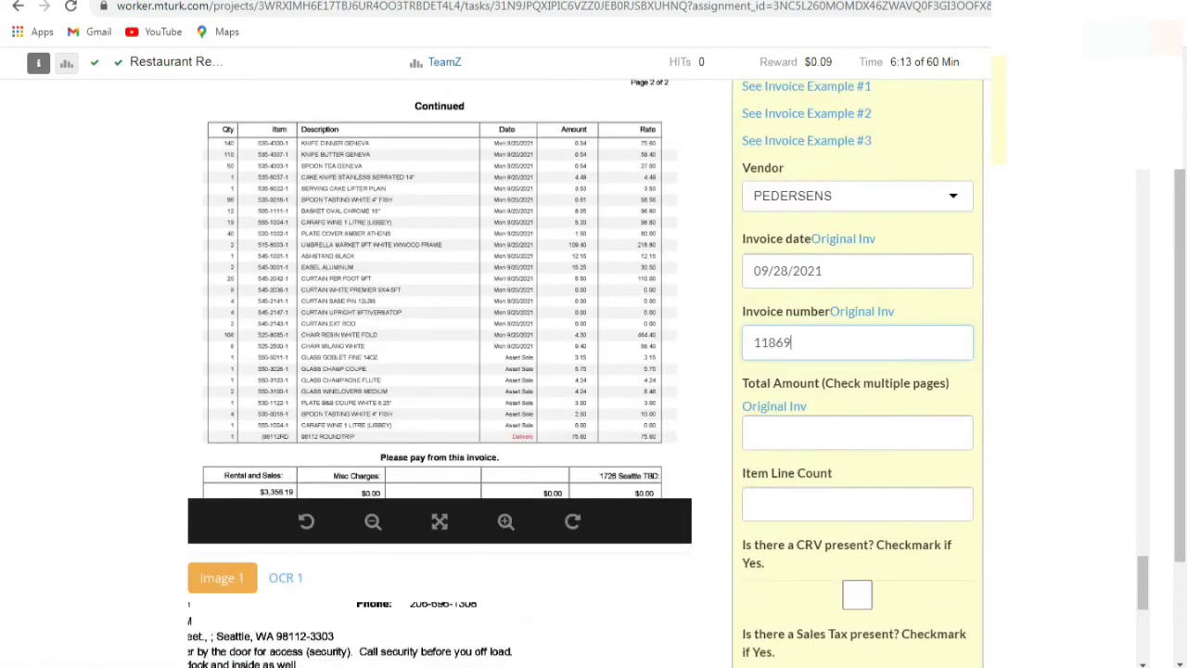
pyautogui.scroll(-2, 432, 325)
pyautogui.click(505, 521)
pyautogui.click(505, 521)
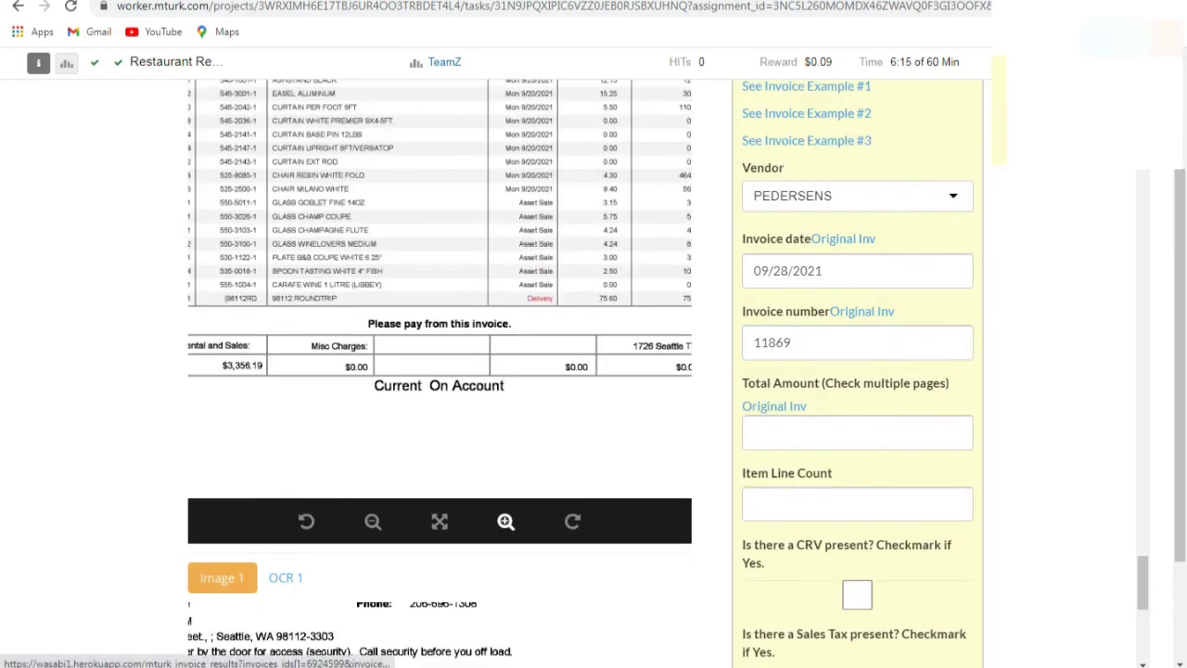
pyautogui.click(506, 521)
pyautogui.click(506, 522)
pyautogui.moveTo(463, 436); pyautogui.dragTo(580, 383)
pyautogui.click(857, 433)
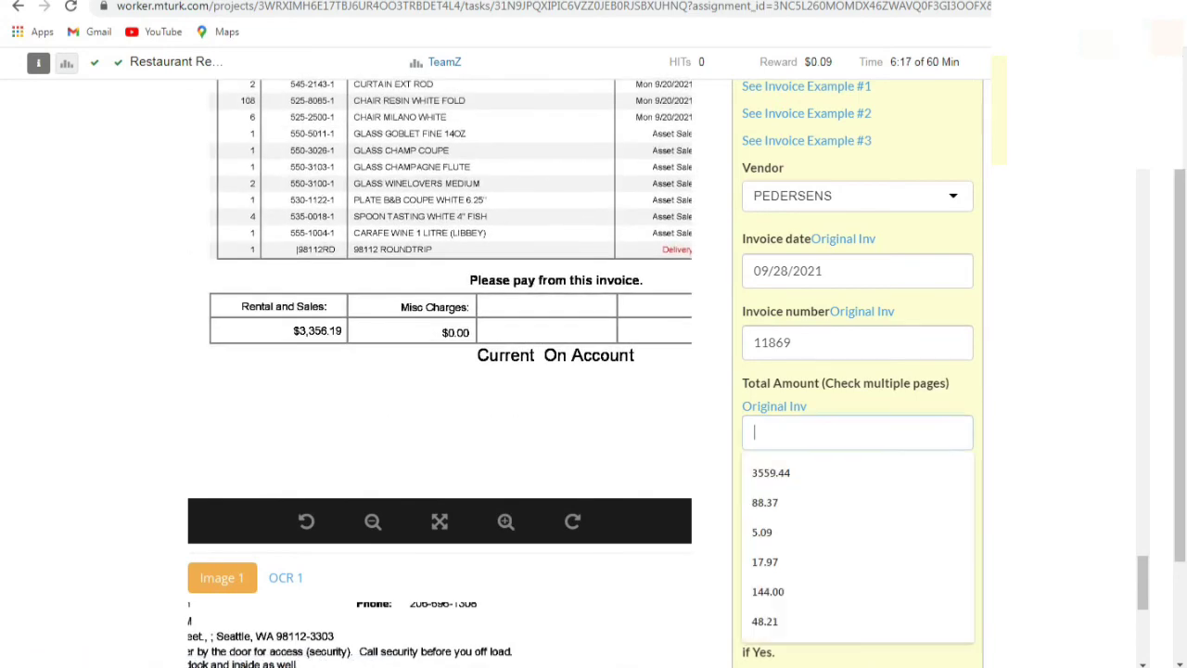
pyautogui.write('3356.19')
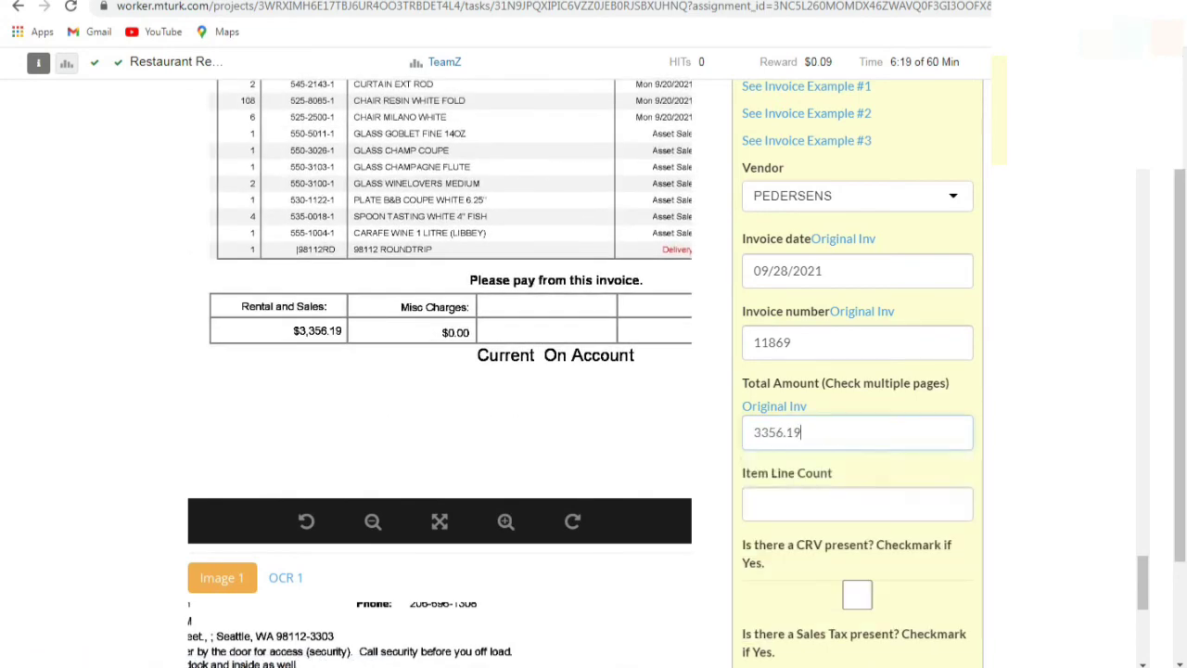
# Count the item lines on both pages of the fifth invoice's scan and set its item line count to 46.
pyautogui.scroll(-5, 594, 371)
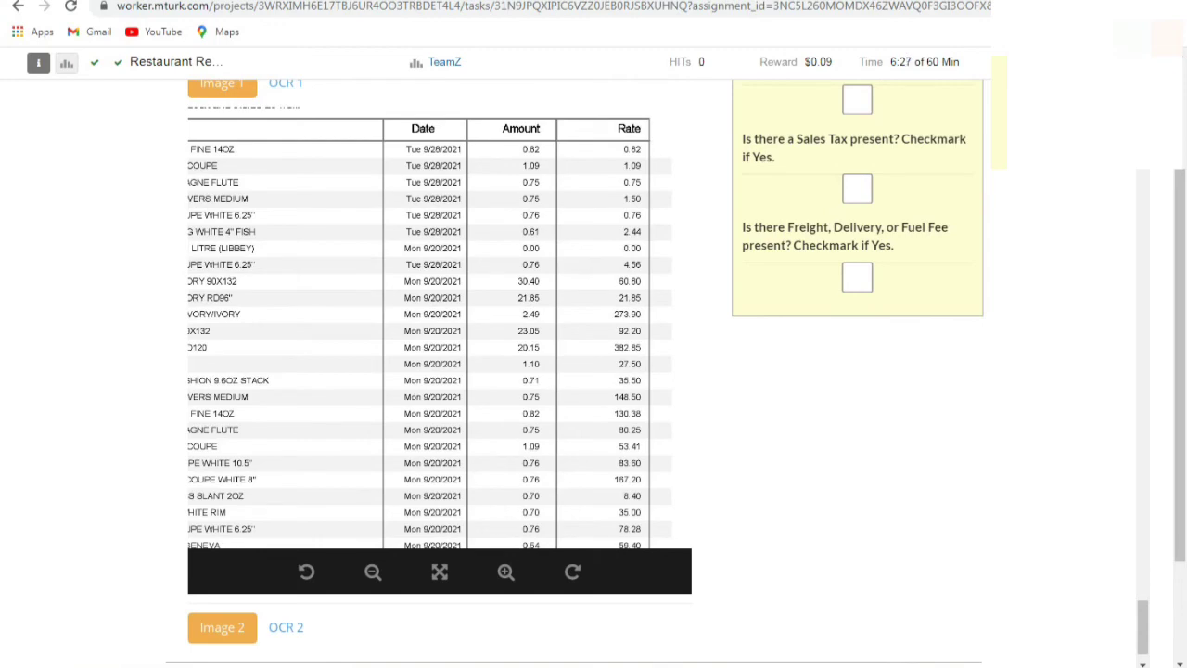
pyautogui.scroll(-3, 429, 324)
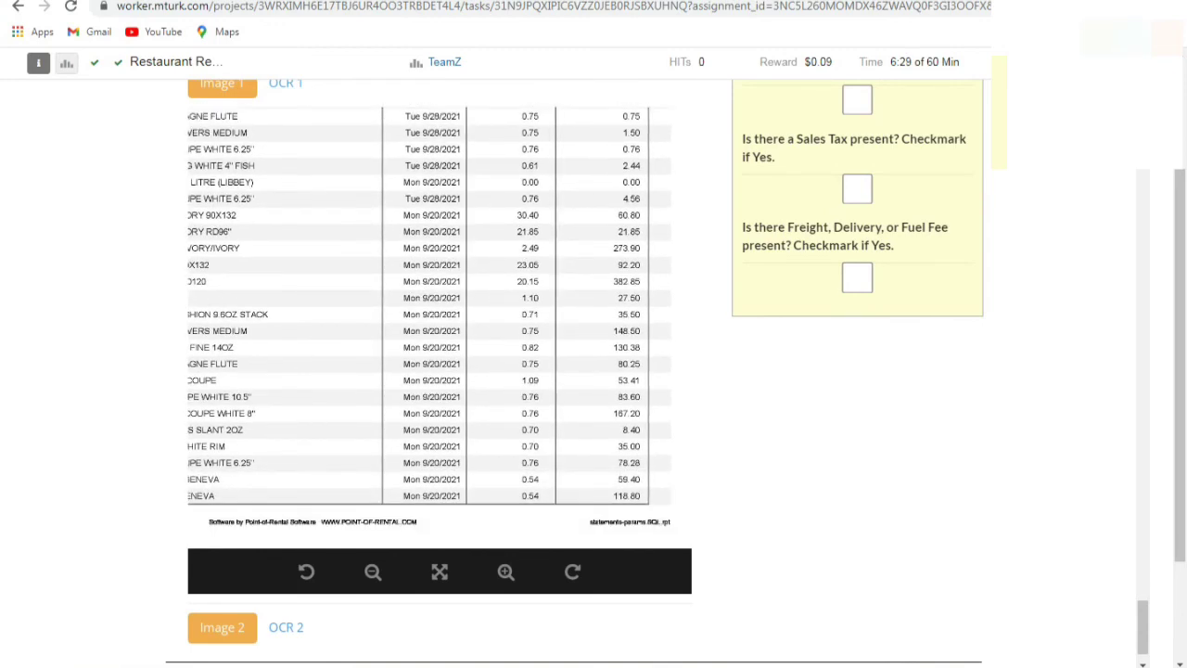
pyautogui.scroll(9, 439, 353)
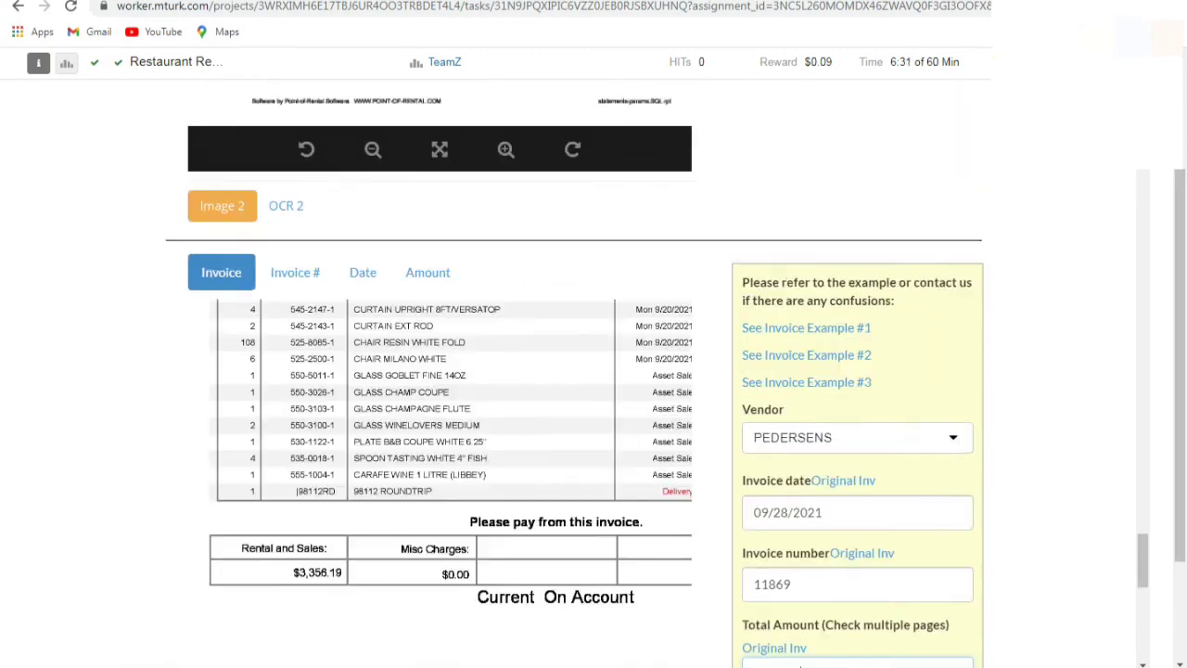
pyautogui.scroll(-3, 439, 353)
pyautogui.scroll(10, 429, 287)
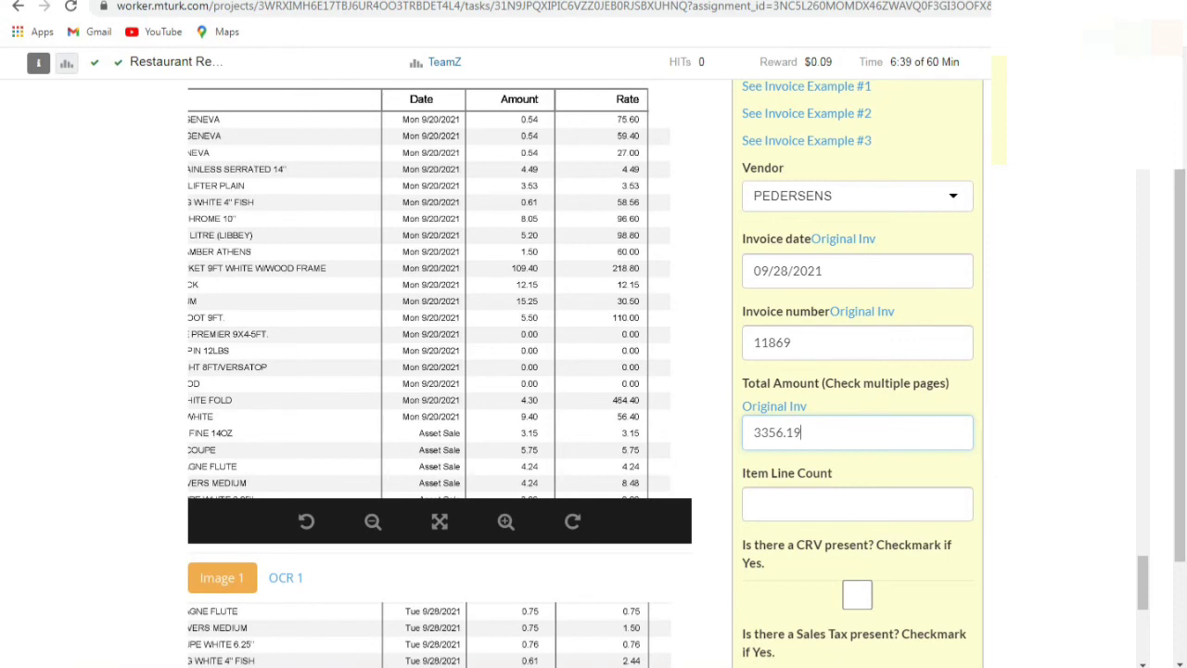
pyautogui.scroll(-3, 429, 288)
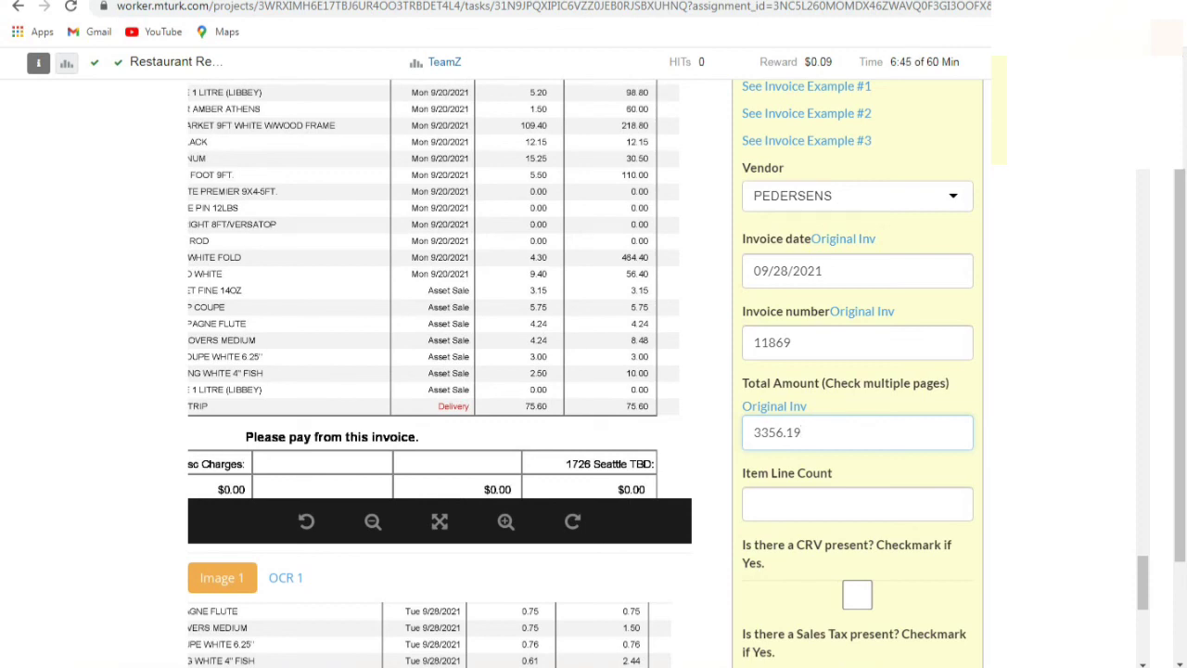
pyautogui.moveTo(371, 315); pyautogui.dragTo(361, 284)
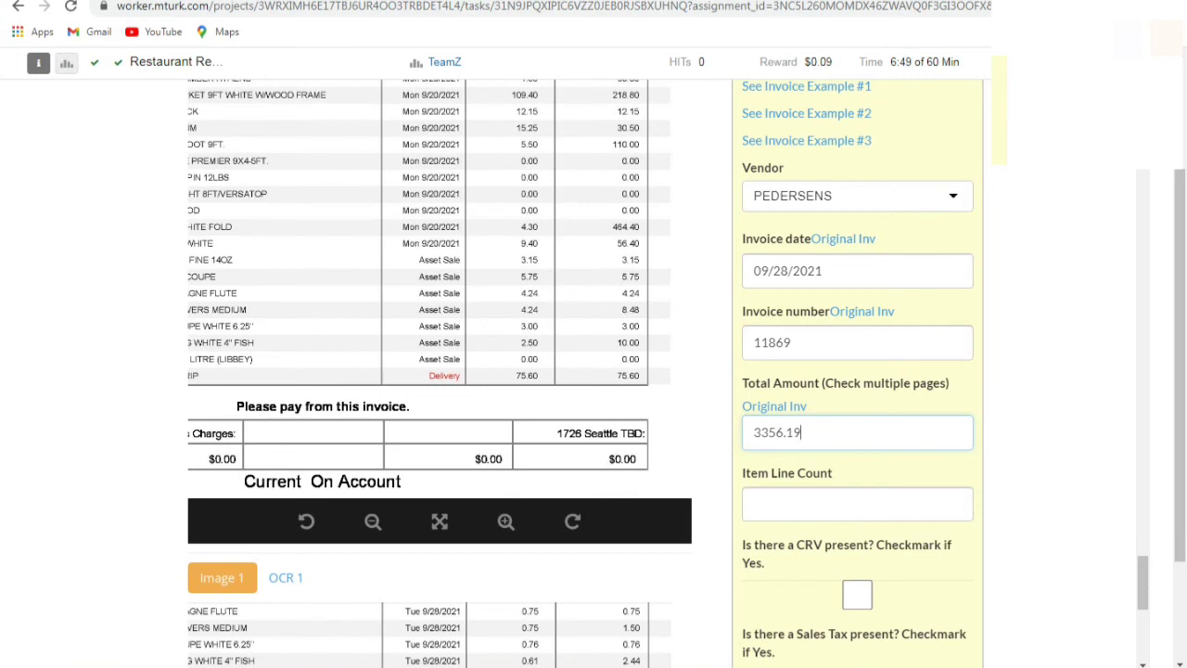
pyautogui.click(857, 503)
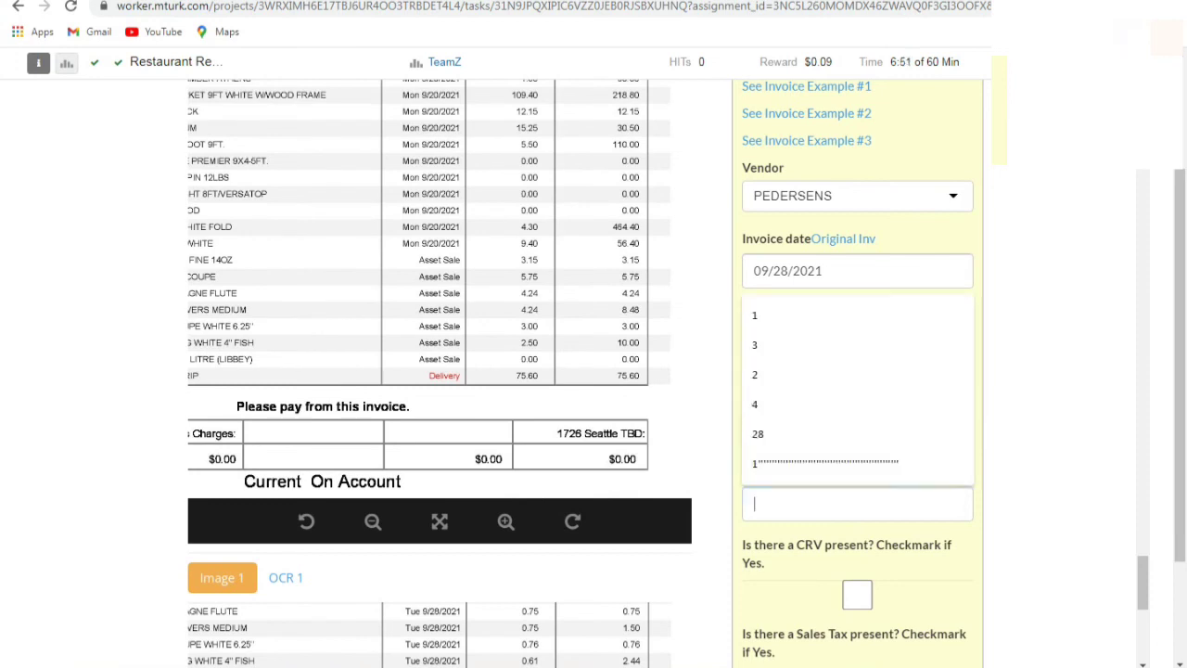
pyautogui.write('46')
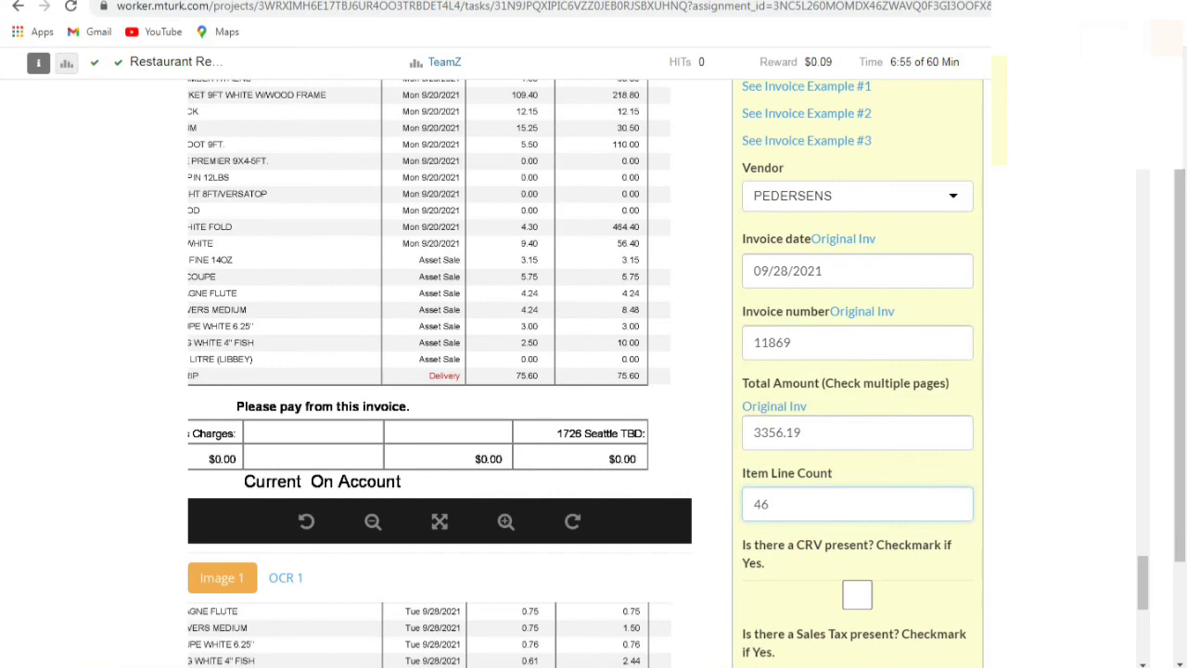
# Mark the fifth invoice as having a freight, delivery or fuel fee and submit the completed task.
pyautogui.scroll(-4, 856, 445)
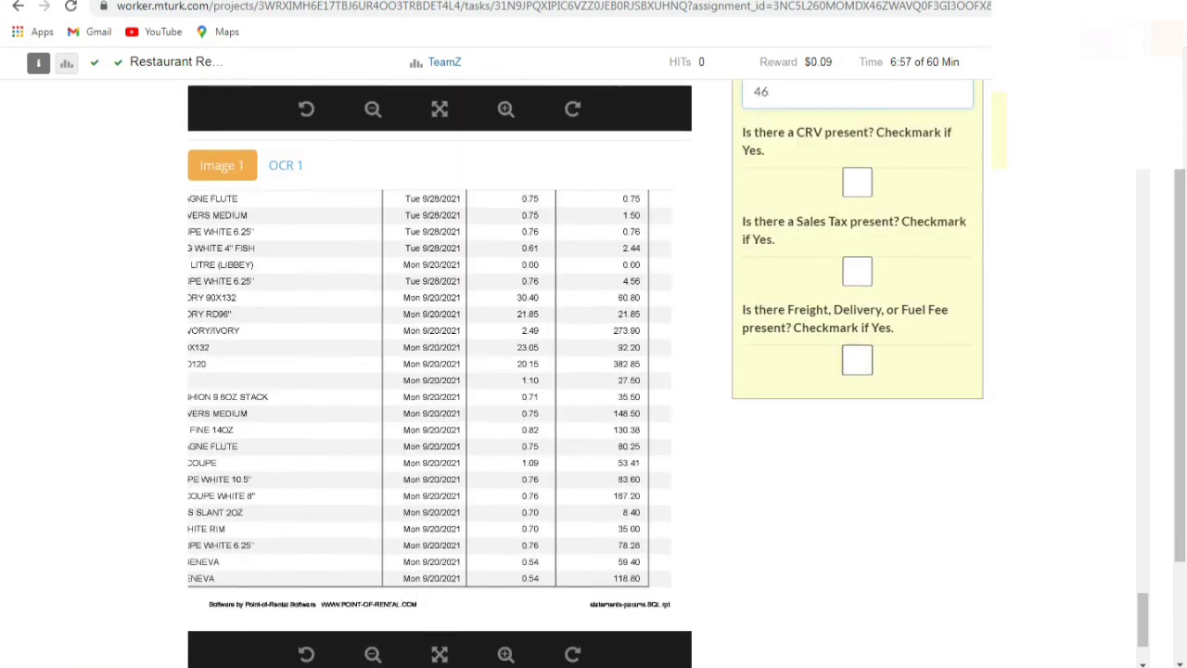
pyautogui.click(857, 360)
pyautogui.scroll(-2, 857, 360)
pyautogui.scroll(-2, 857, 360)
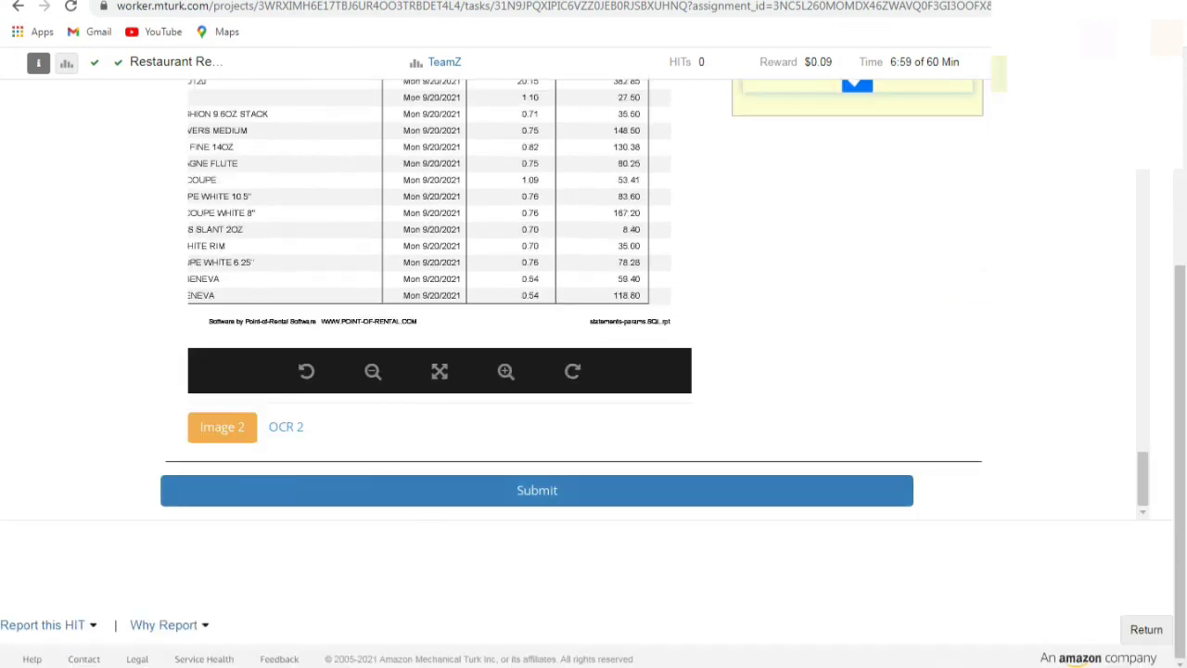
pyautogui.click(537, 491)
pyautogui.hotkey('alt', 'Tab')
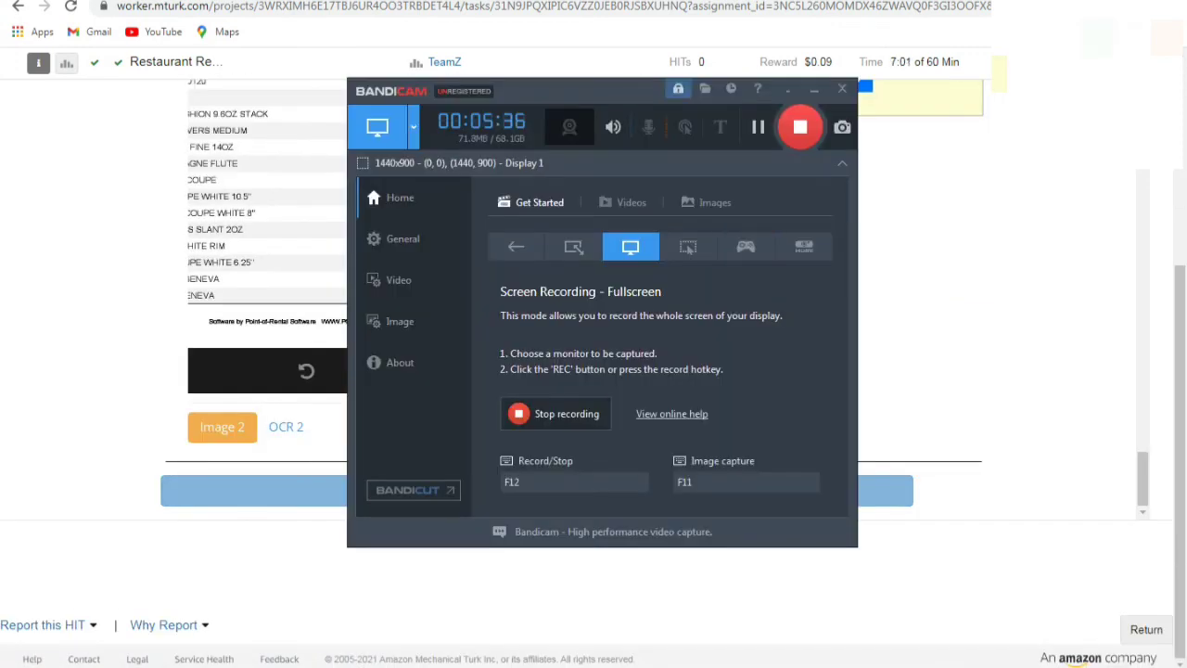